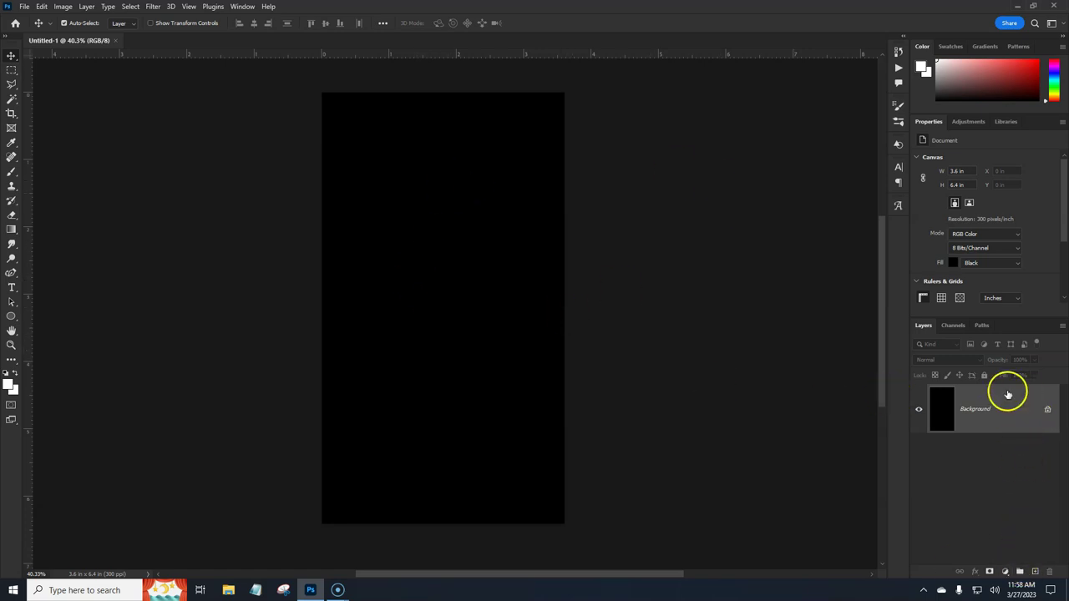
Step: Add a gradient fill layer above the background using the "black to redish" gradient preset
left_click(1005, 573)
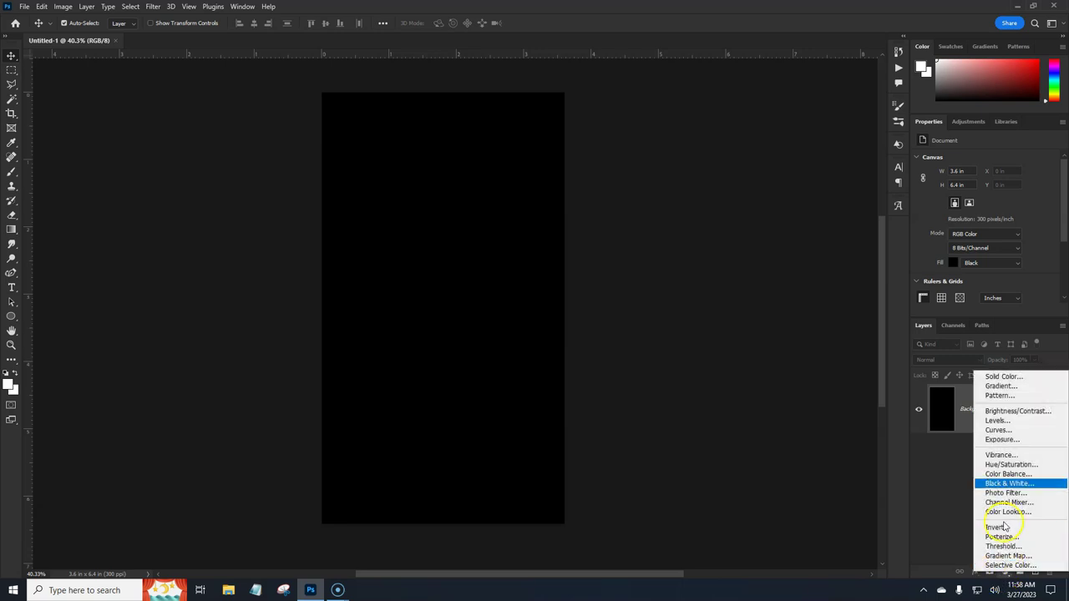
left_click(988, 389)
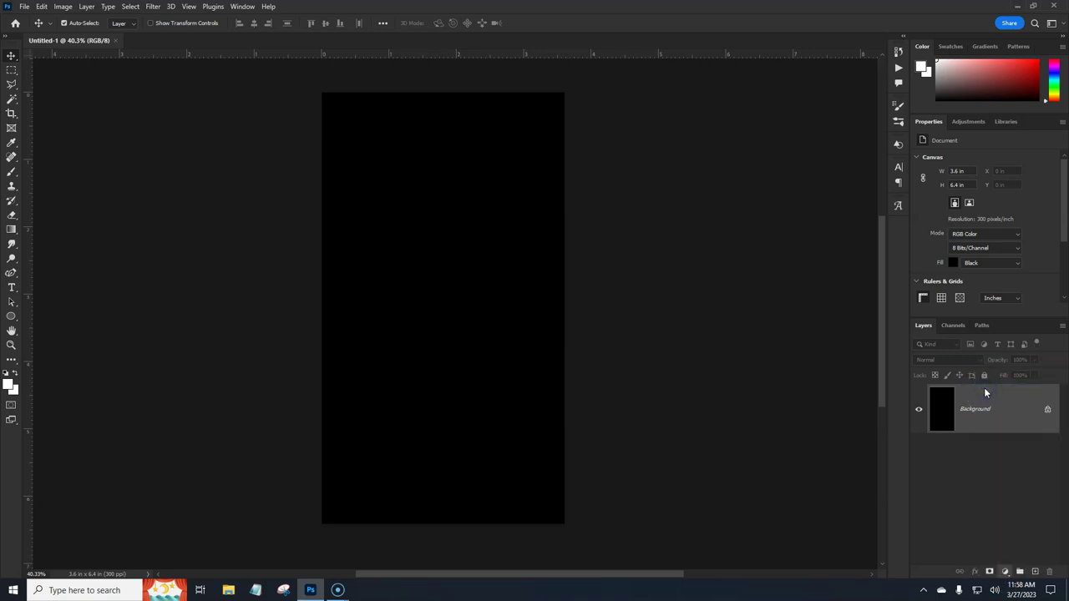
left_click(785, 161)
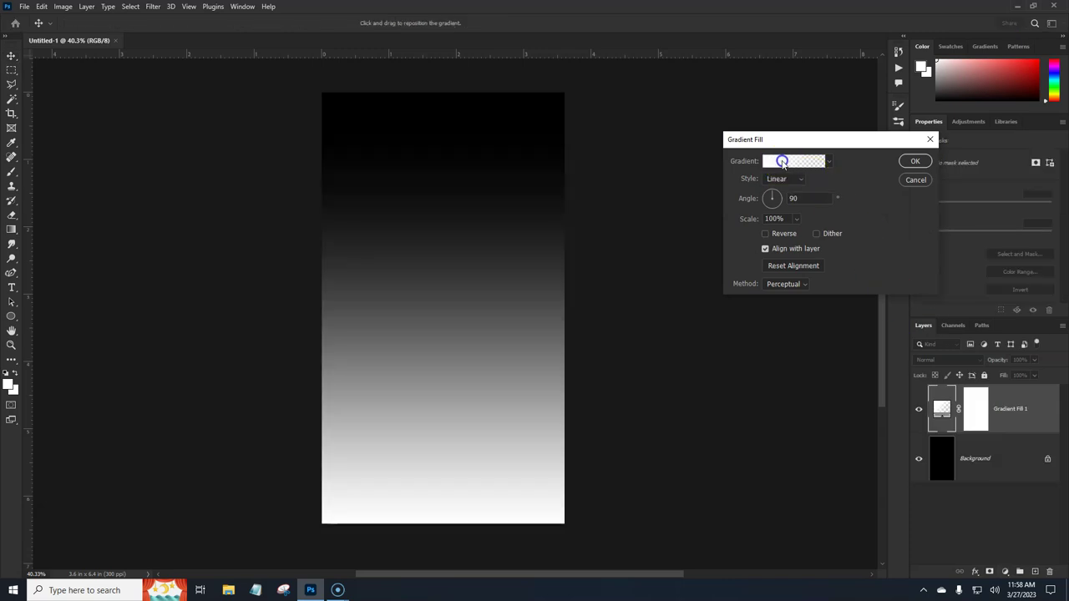
left_click_drag(992, 146, 990, 191)
left_click(901, 199)
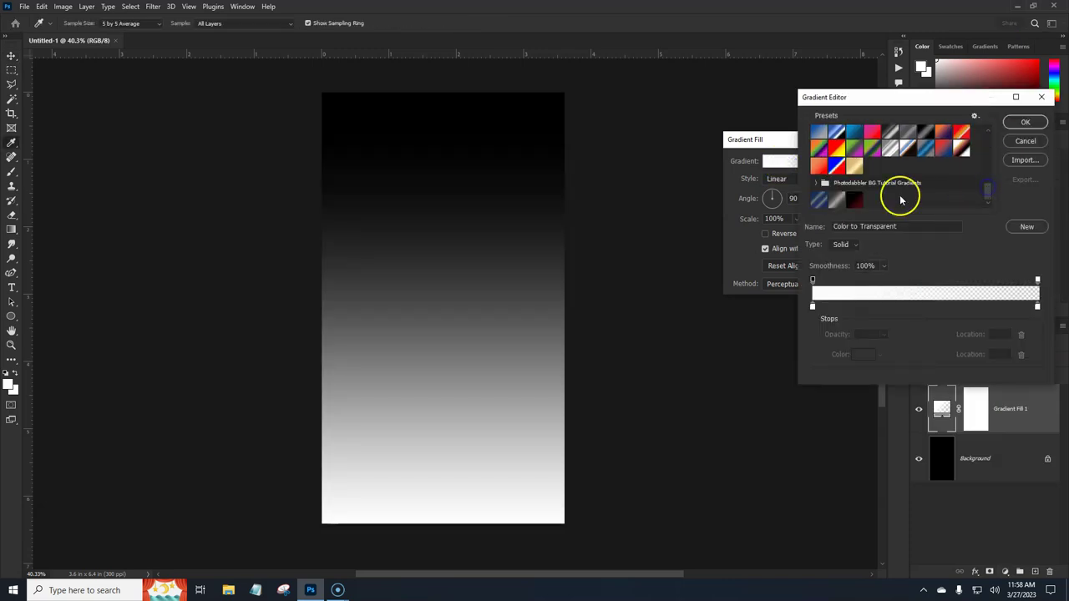
left_click(854, 199)
left_click(1025, 122)
Step: Confirm #440b0b as the colour of the gradient's reddish end stop and apply the gradient fill
left_click(787, 161)
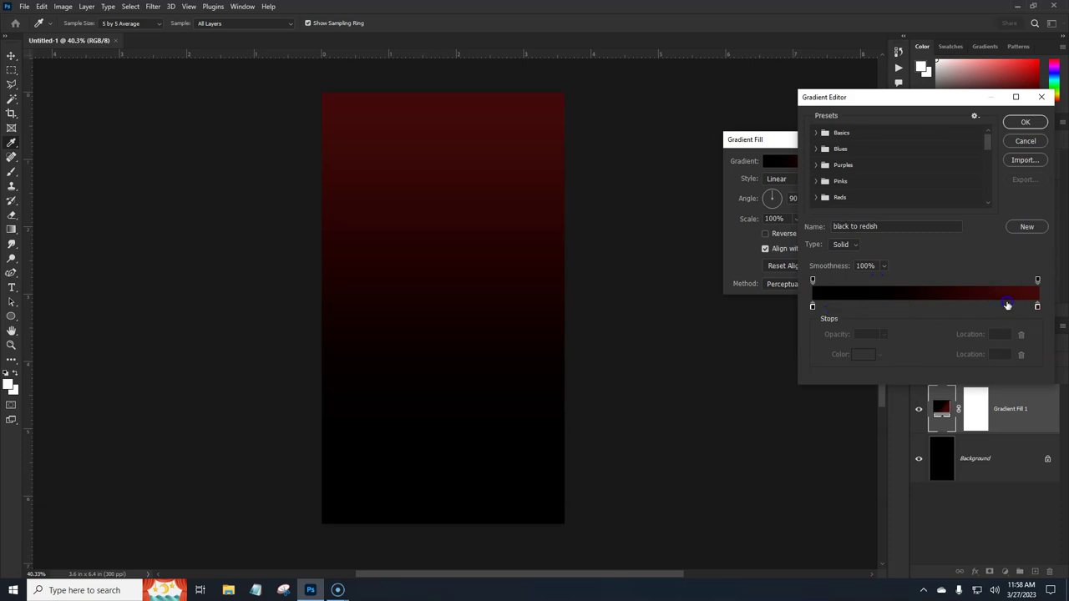
left_click(1038, 309)
left_click(860, 355)
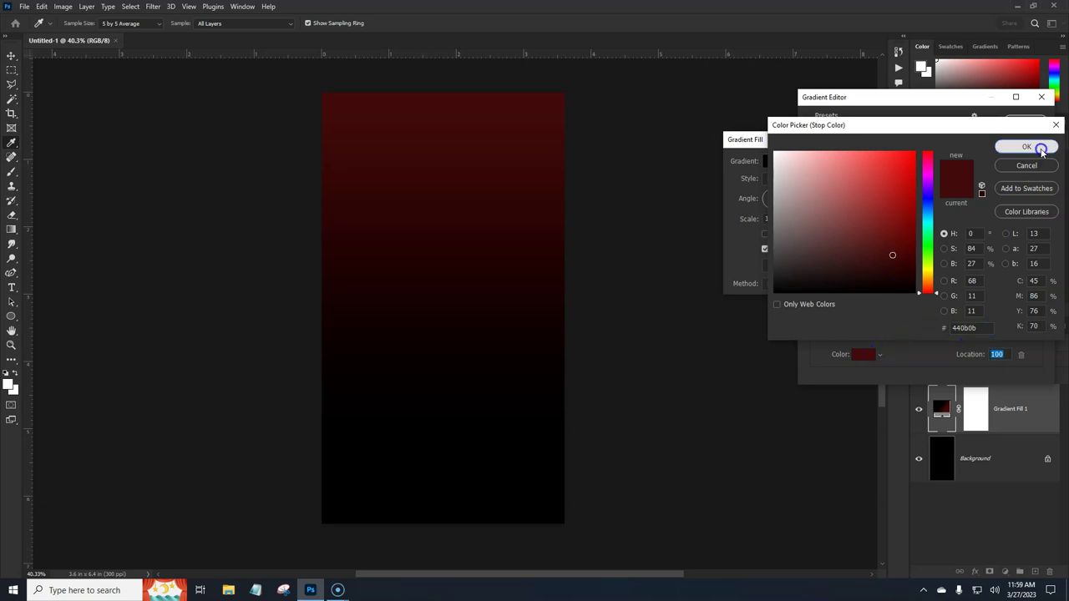
left_click(1040, 148)
left_click(1025, 126)
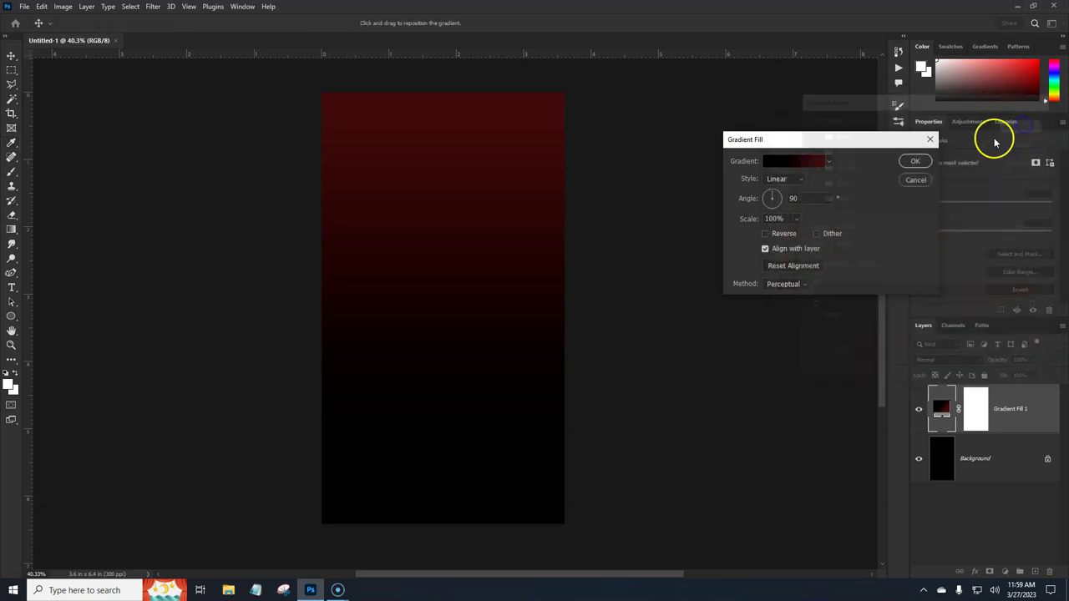
left_click(914, 161)
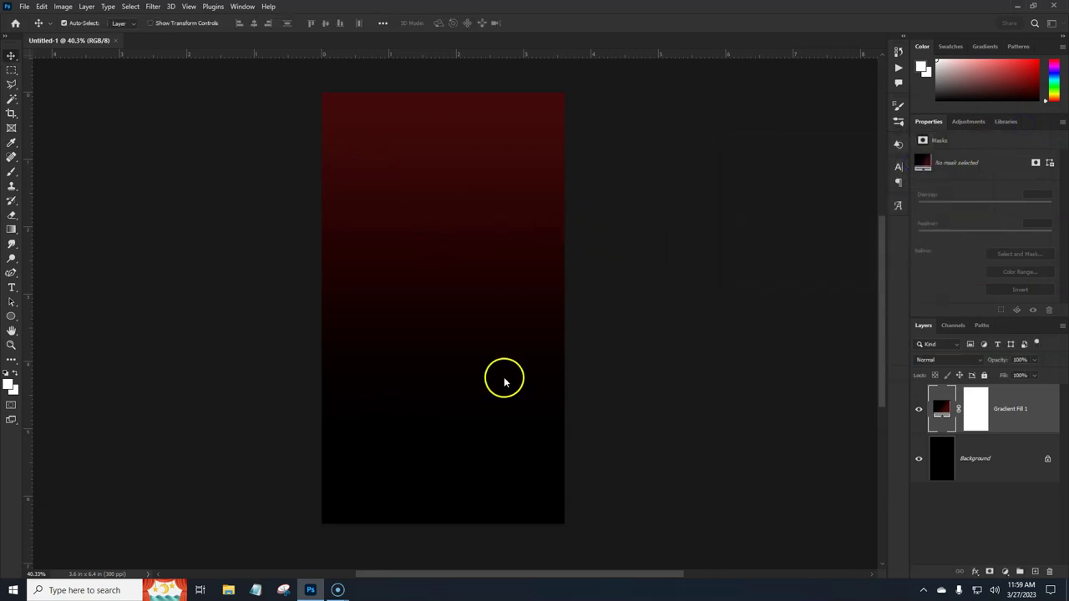
Step: Delete the layer mask from the gradient fill layer
left_click(976, 412)
right_click(975, 412)
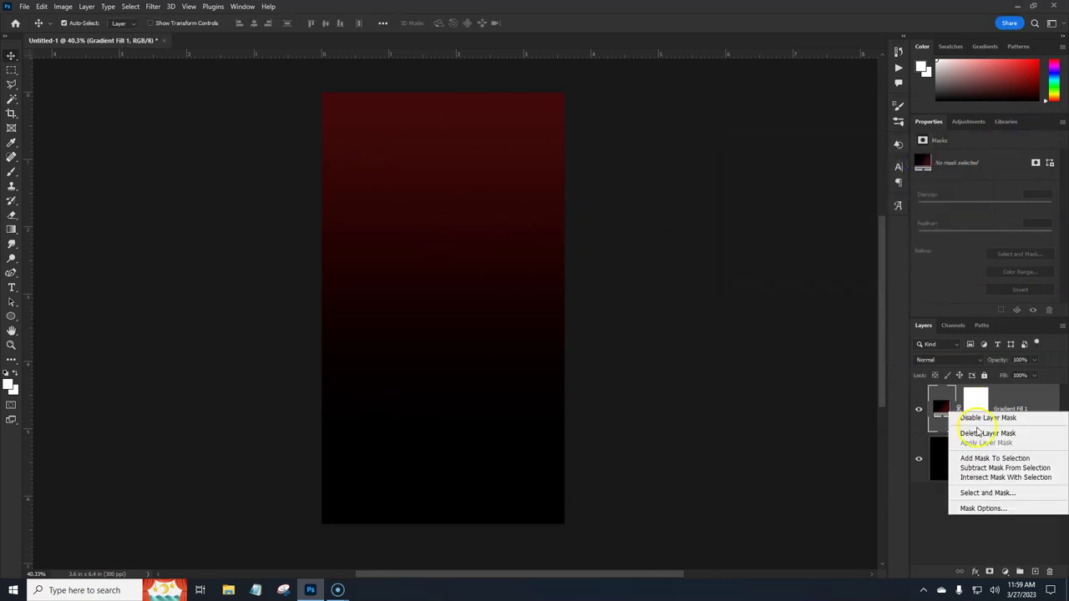
left_click(980, 433)
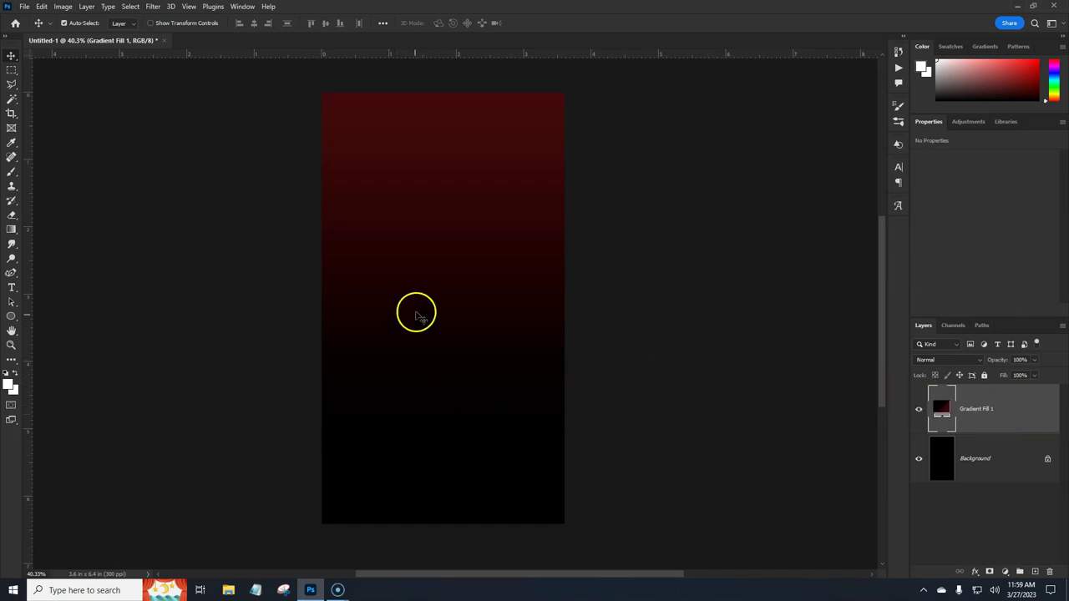
Step: Create a guide layout with 3 columns and 3 rows on the canvas, using #f01313 as the guide colour
left_click(188, 8)
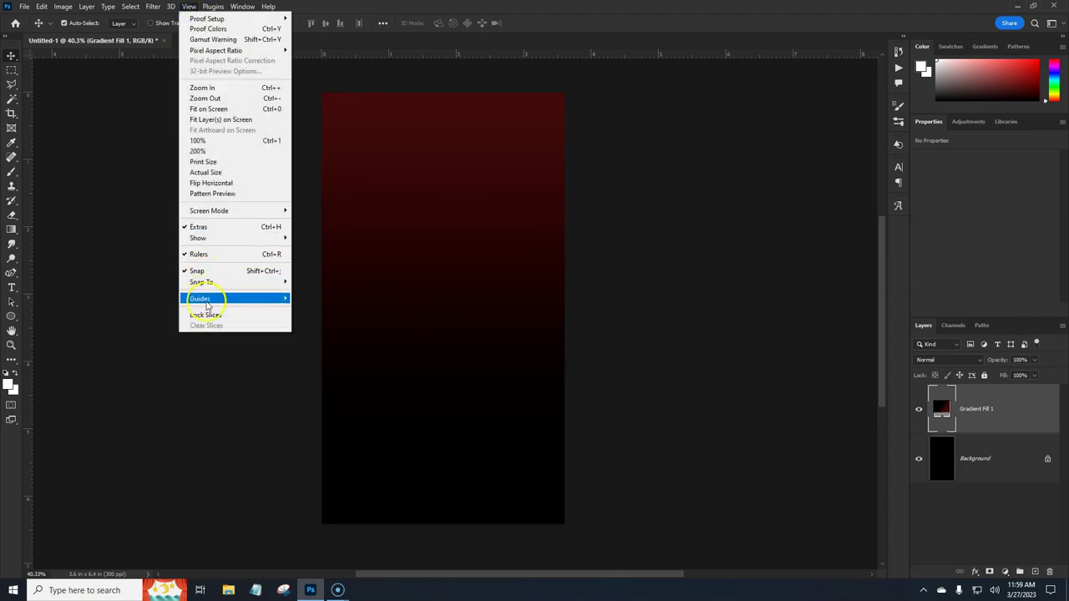
mouse_move(209, 301)
left_click(322, 370)
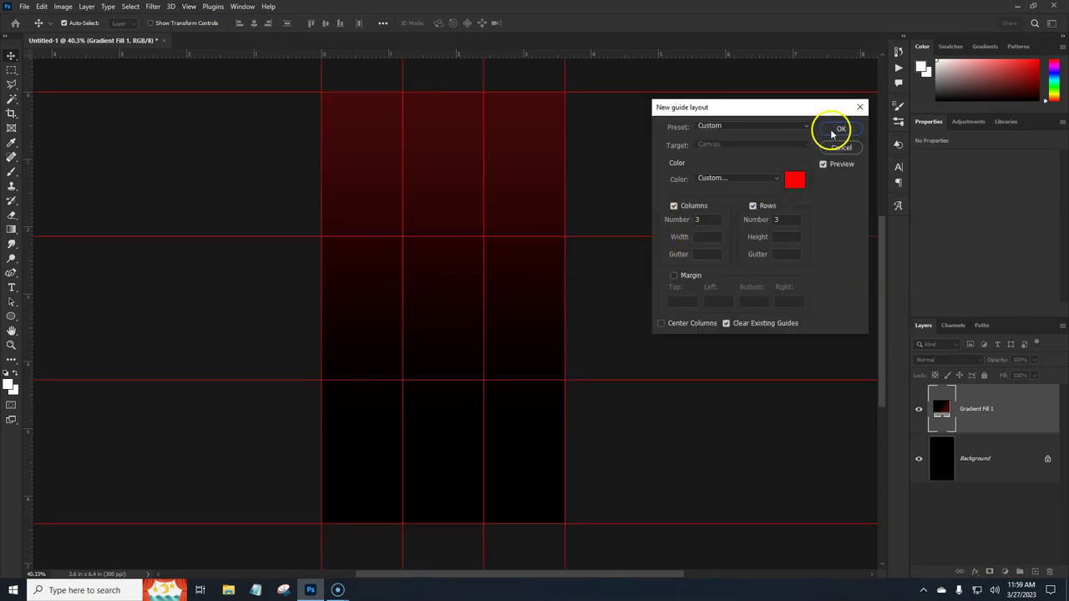
left_click(794, 179)
mouse_move(838, 199)
left_mouse_down()
mouse_move(887, 178)
mouse_move(887, 192)
mouse_move(930, 151)
left_mouse_up()
left_click(925, 188)
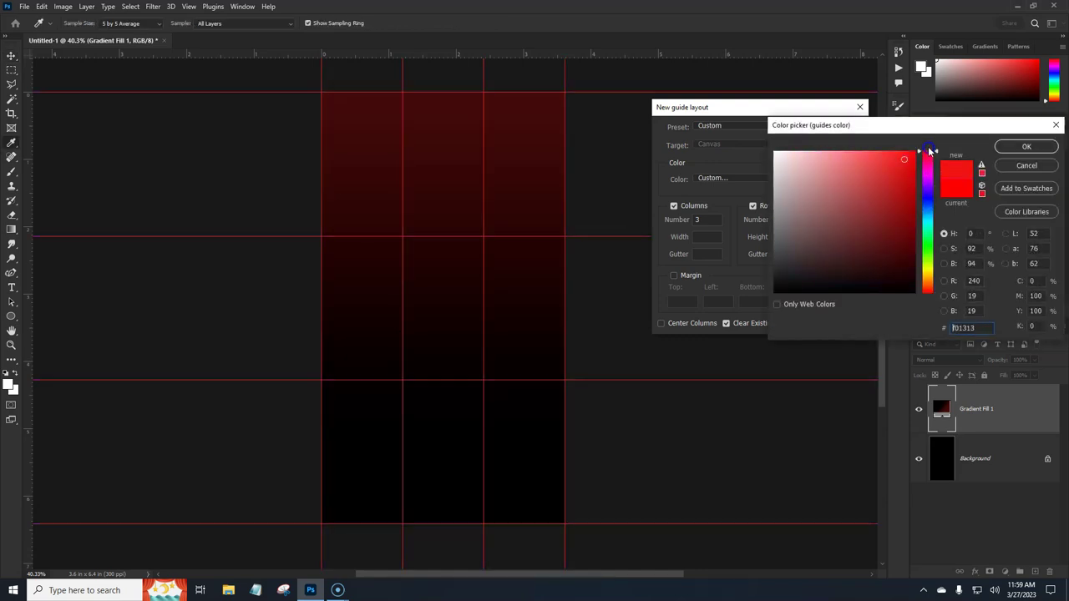
left_click(1020, 146)
left_click(839, 129)
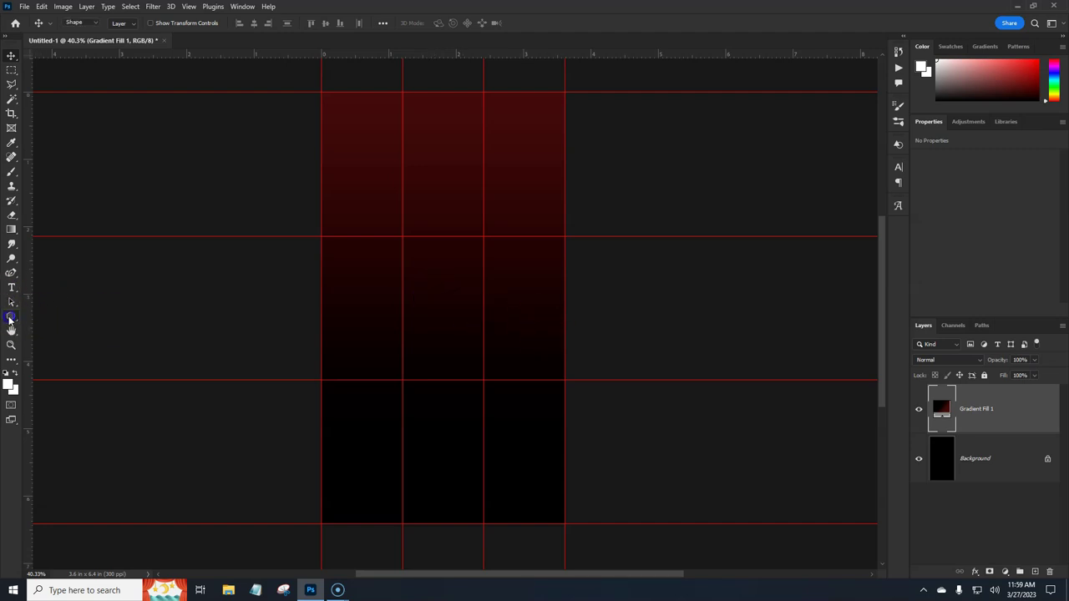
Step: Draw a white square of about 411 px with the Rectangle tool over the upper-left guide intersection
left_click(10, 318)
left_click(45, 317)
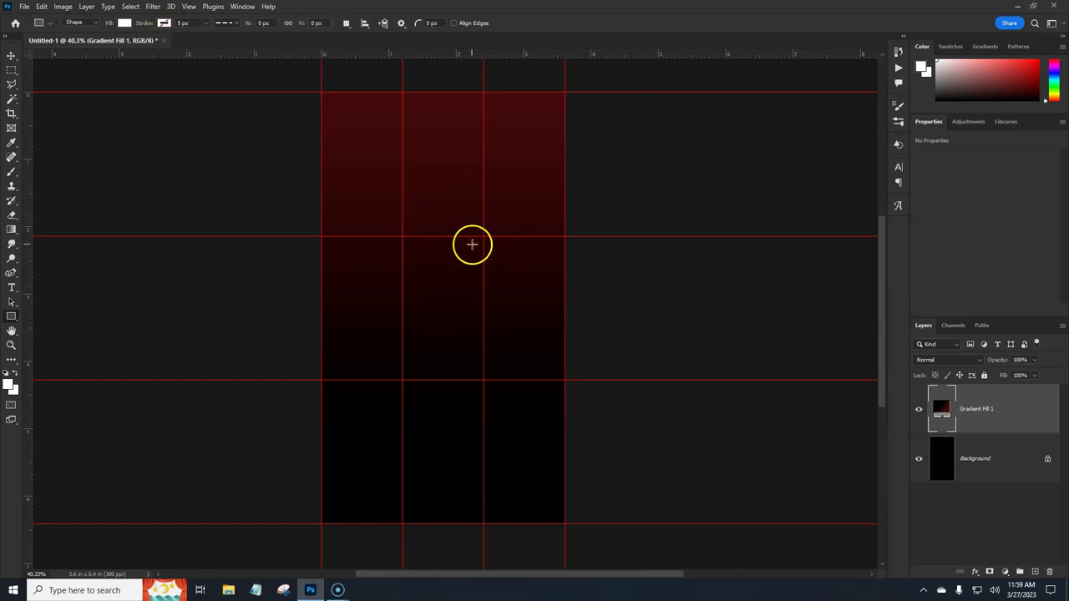
left_click_drag(381, 205, 469, 286)
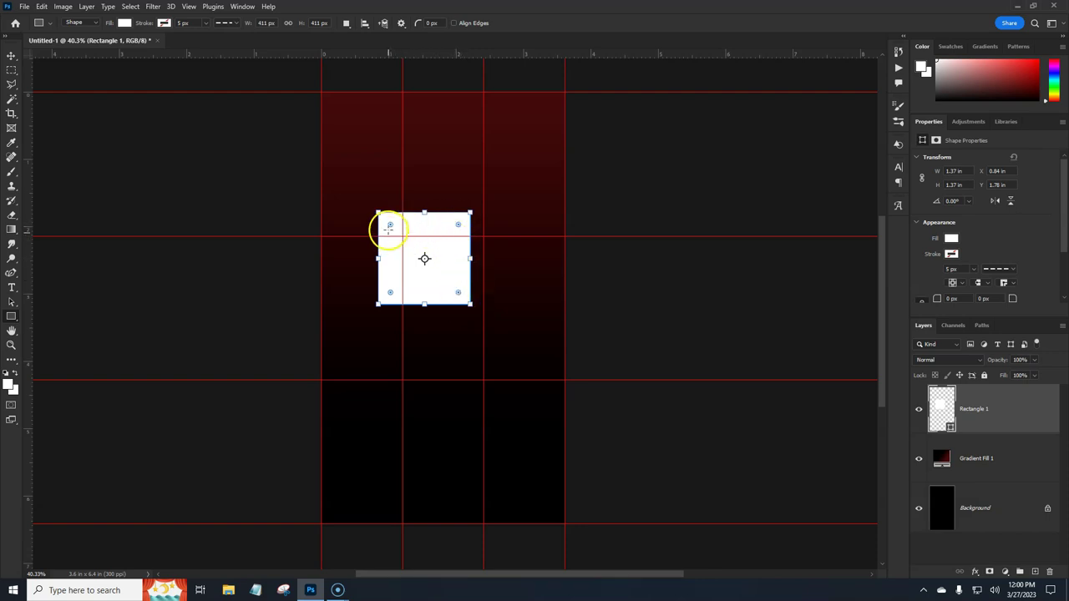
Step: Round all four corners of the white square to a radius of about 0.27 in
left_click(459, 227)
left_click_drag(457, 227, 455, 230)
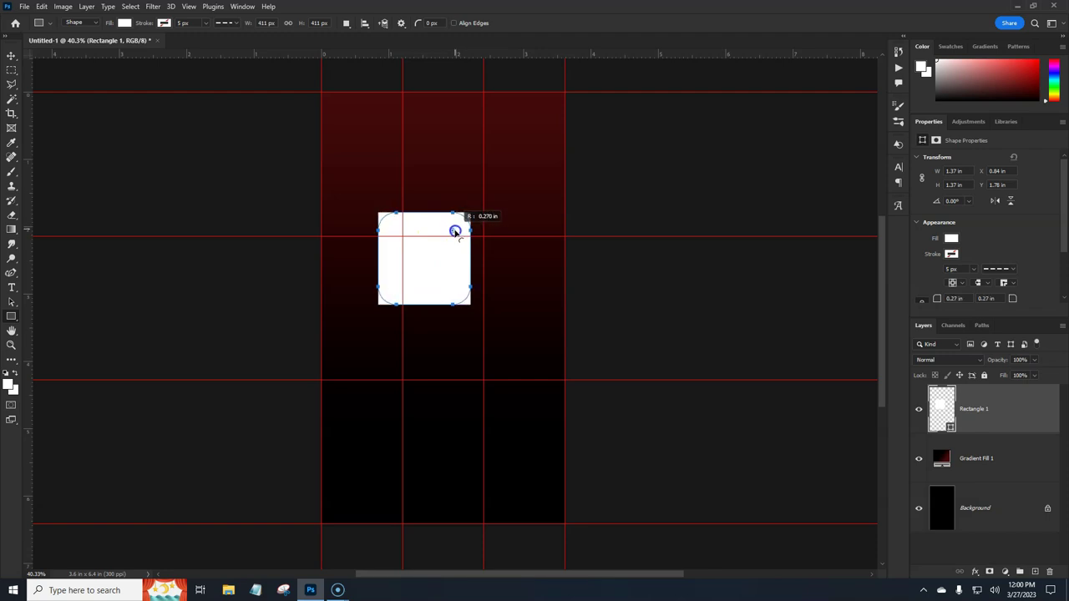
left_click_drag(455, 232, 455, 233)
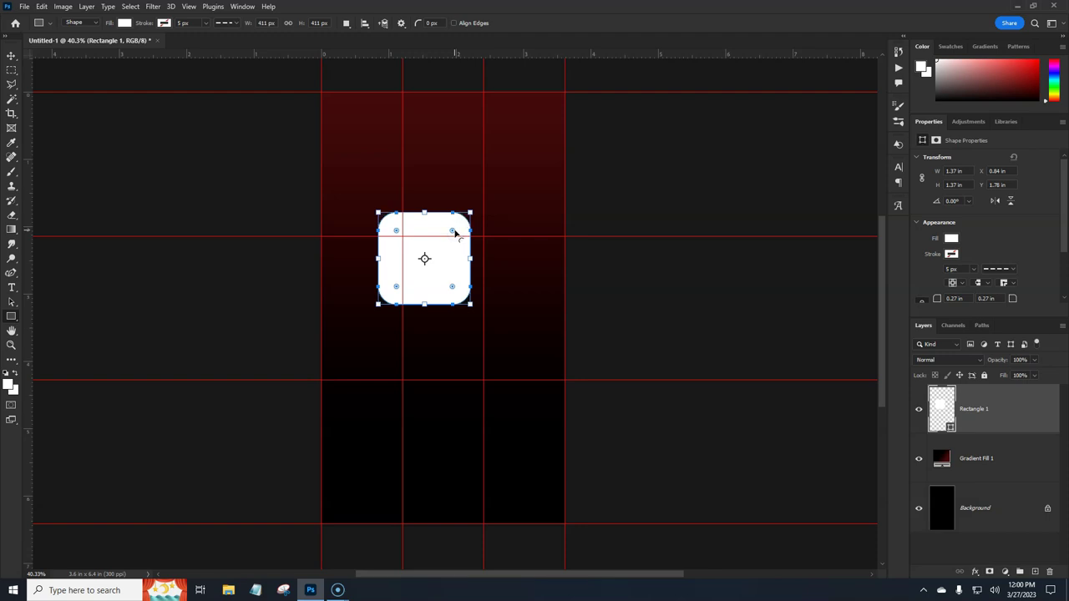
key("Return")
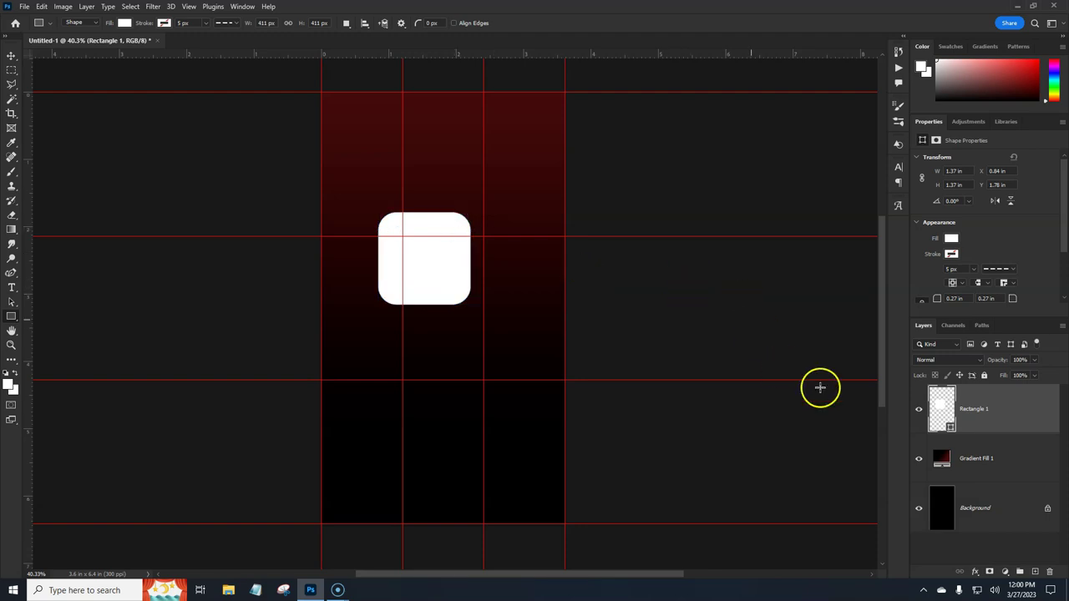
Step: Rotate the rounded square 45° with Free Transform to make it a diamond
left_click(1016, 420)
key("ctrl+t")
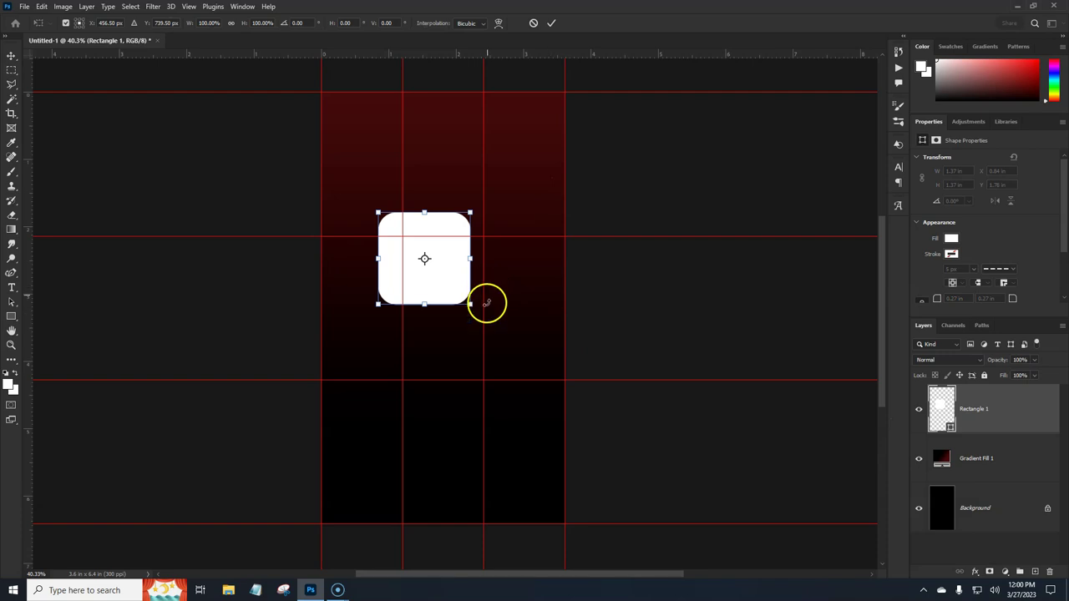
left_click_drag(474, 314, 413, 341)
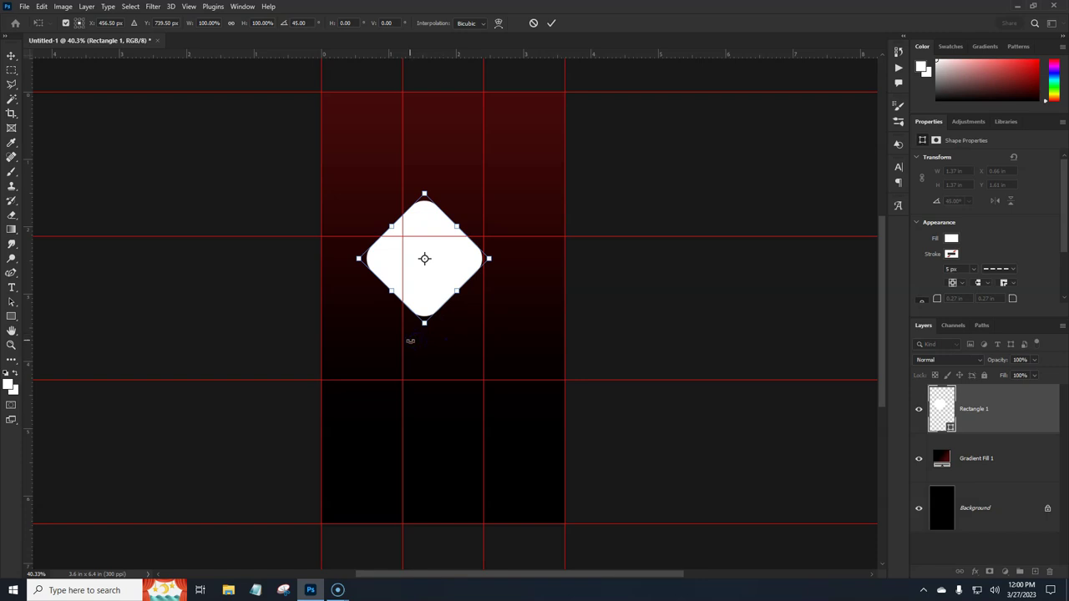
key("Return")
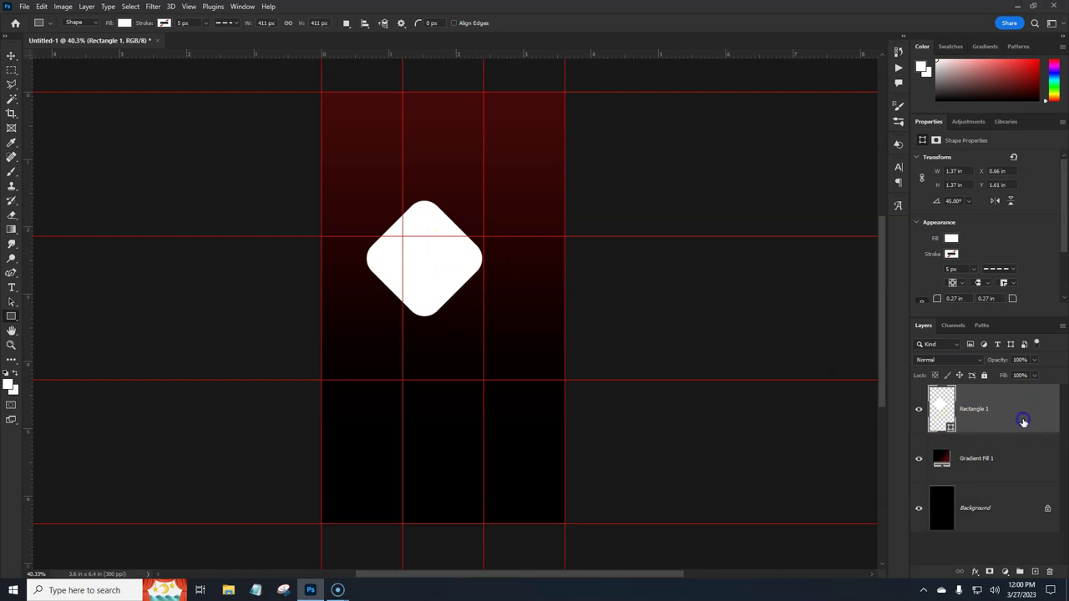
Step: Move the diamond so its centre sits on the canvas's right edge and its lowest corner meets the lower inner guide
key("ctrl+t")
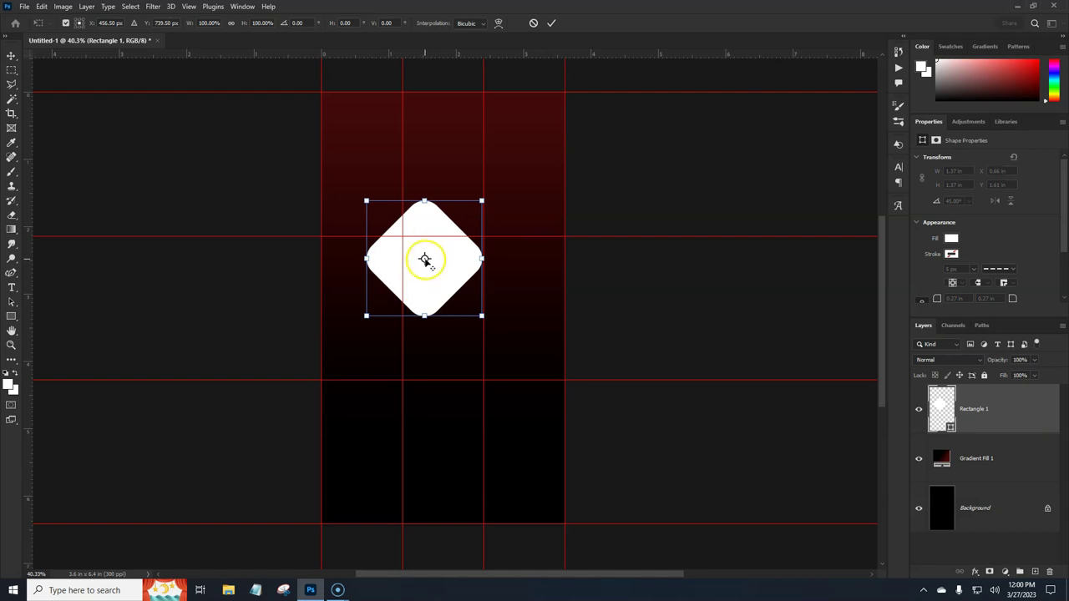
left_click(65, 23)
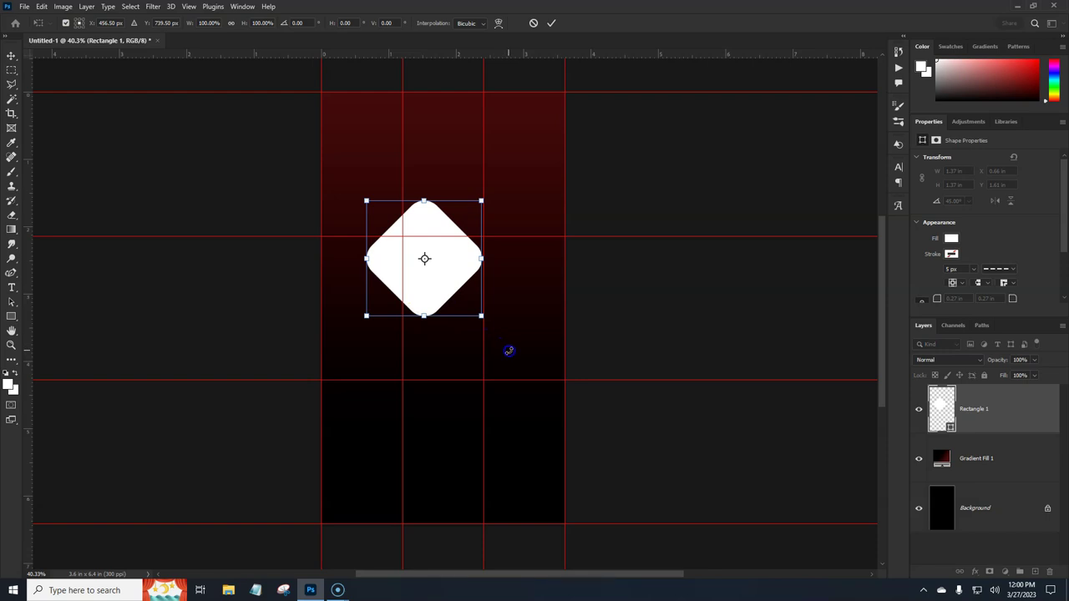
left_click_drag(437, 289, 574, 353)
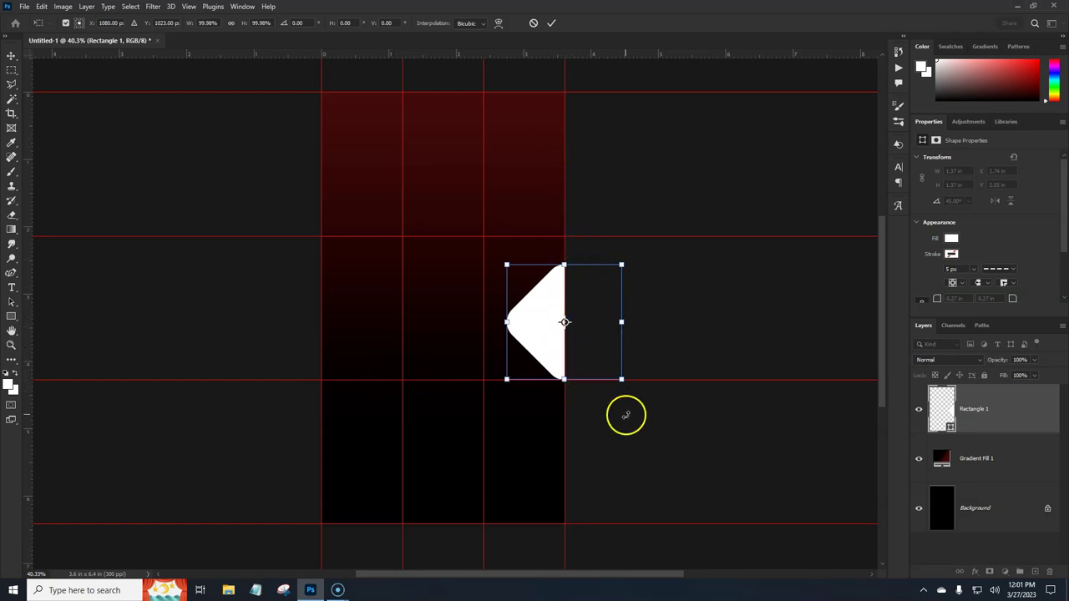
key("Return")
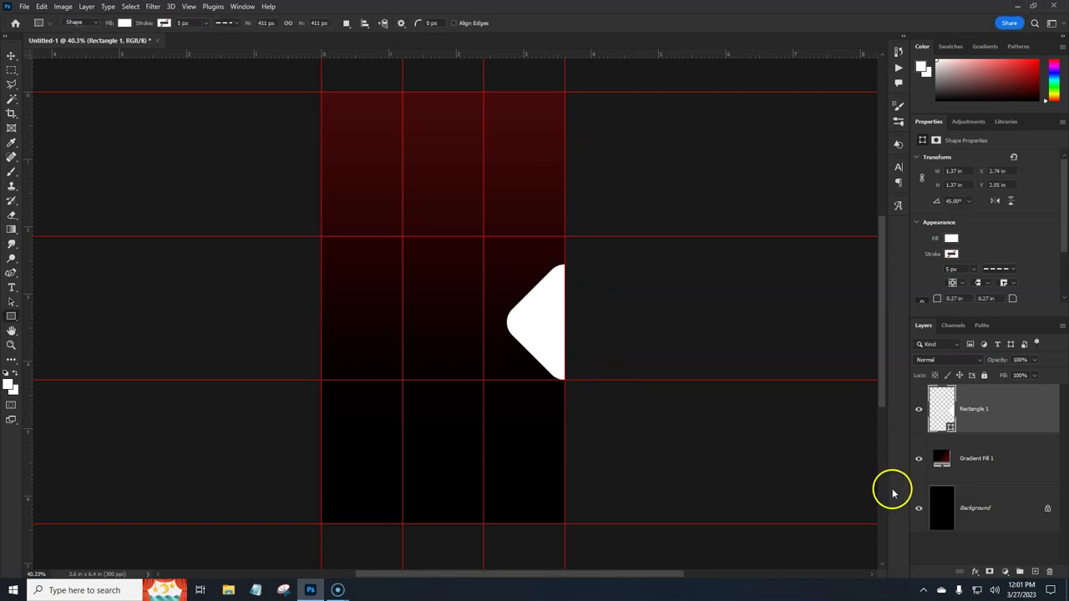
Step: Duplicate the diamond about 1.71 in to the left at the same height, so the two touch corner to corner
left_click(10, 57)
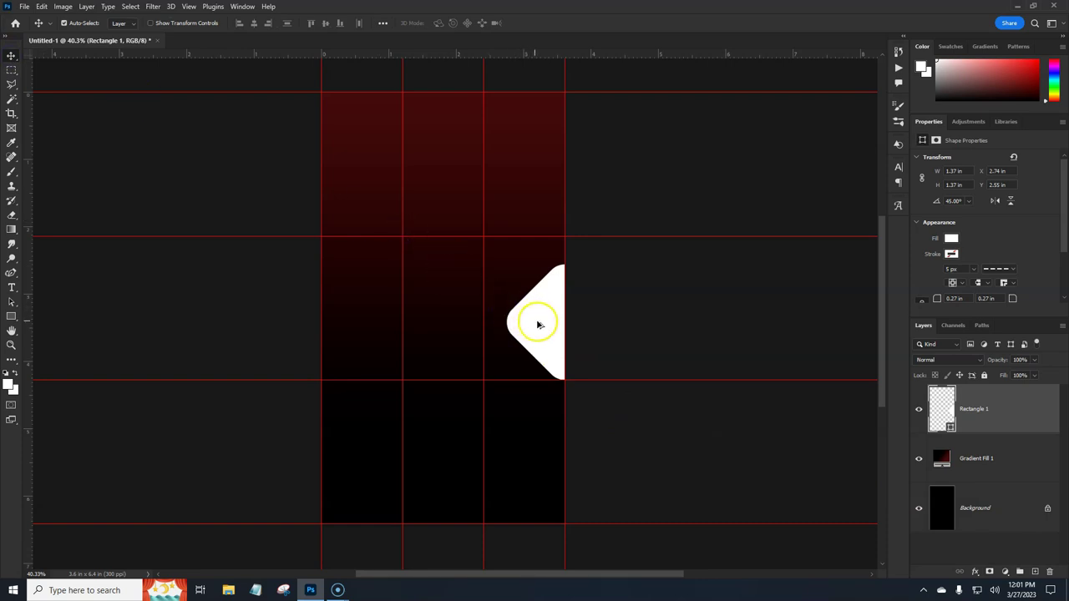
left_click_drag(513, 323, 428, 323)
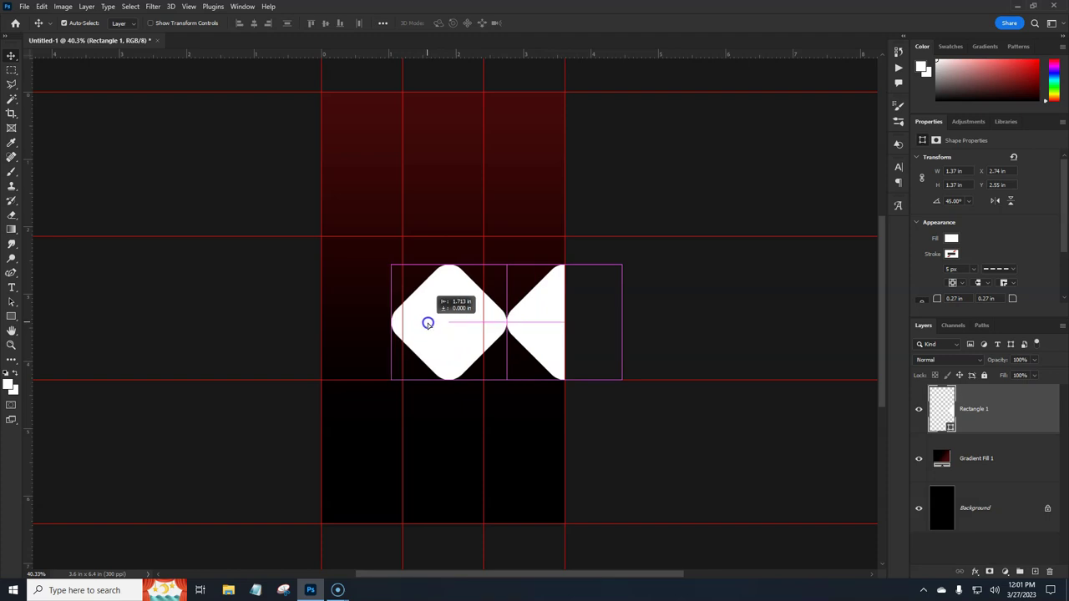
left_click_drag(428, 324, 426, 321)
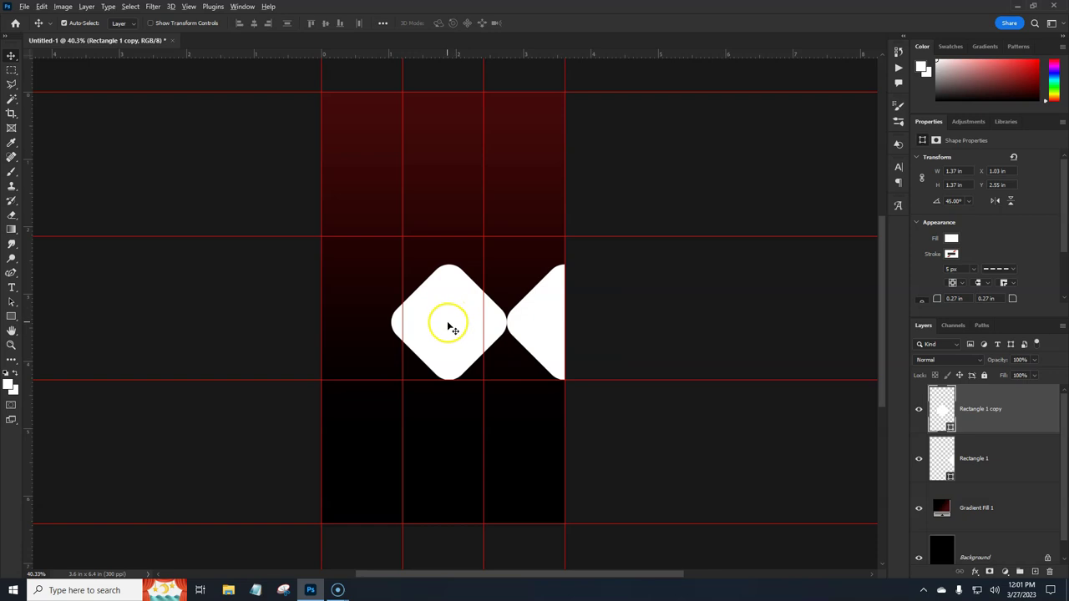
Step: Duplicate the full diamond up and to the right, nesting it above the gap with its centre on the upper inner guide
left_click_drag(447, 325, 507, 241)
left_click(543, 275)
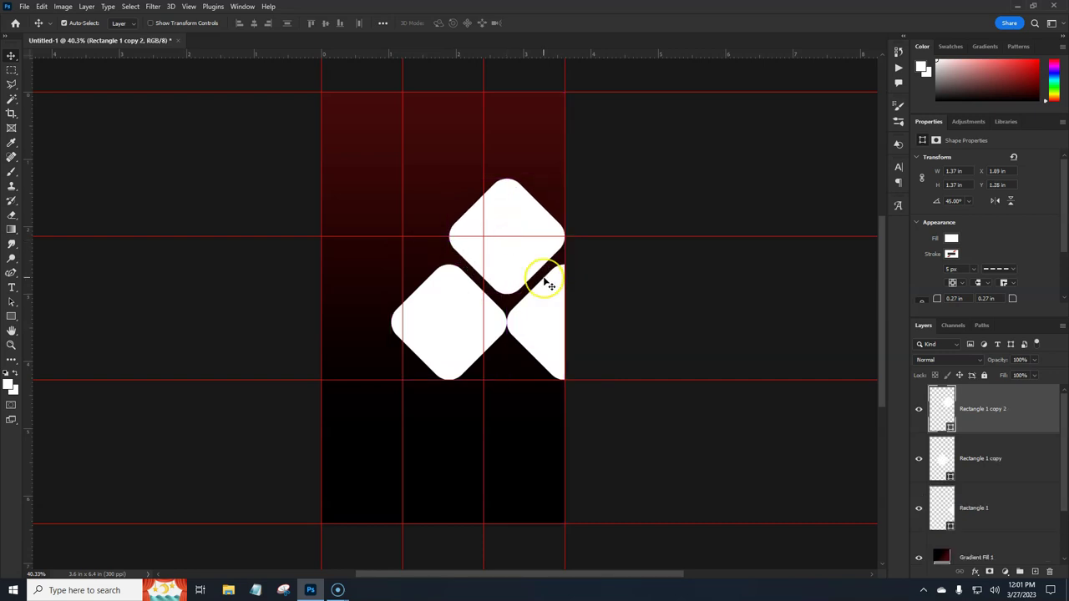
key("ctrl+t")
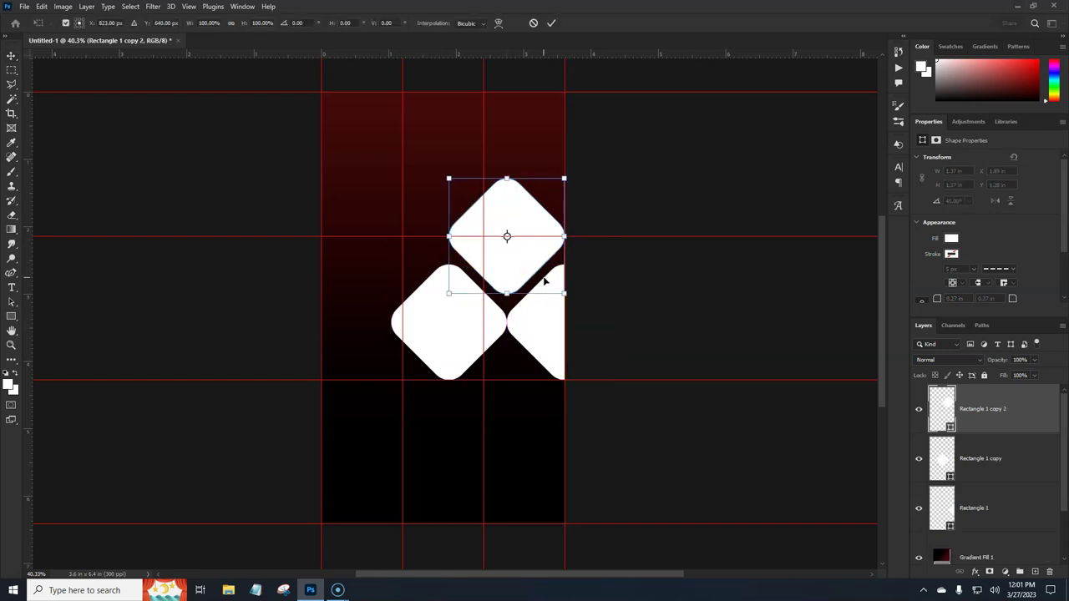
key("Return")
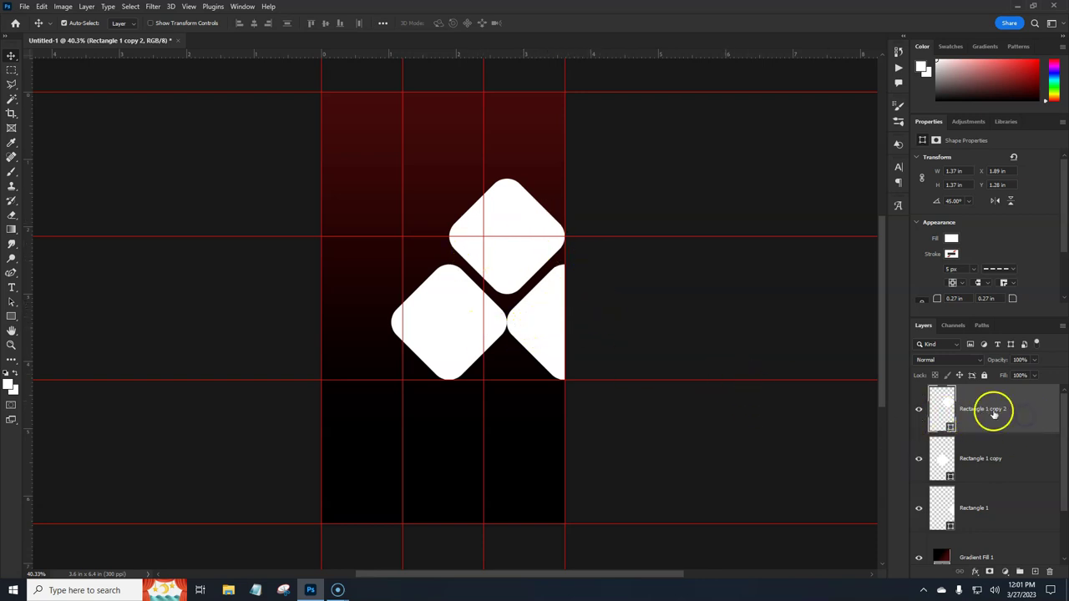
Step: Group the three diamond shape layers and name the group "right side photo masks"
left_click(1008, 506, "shift")
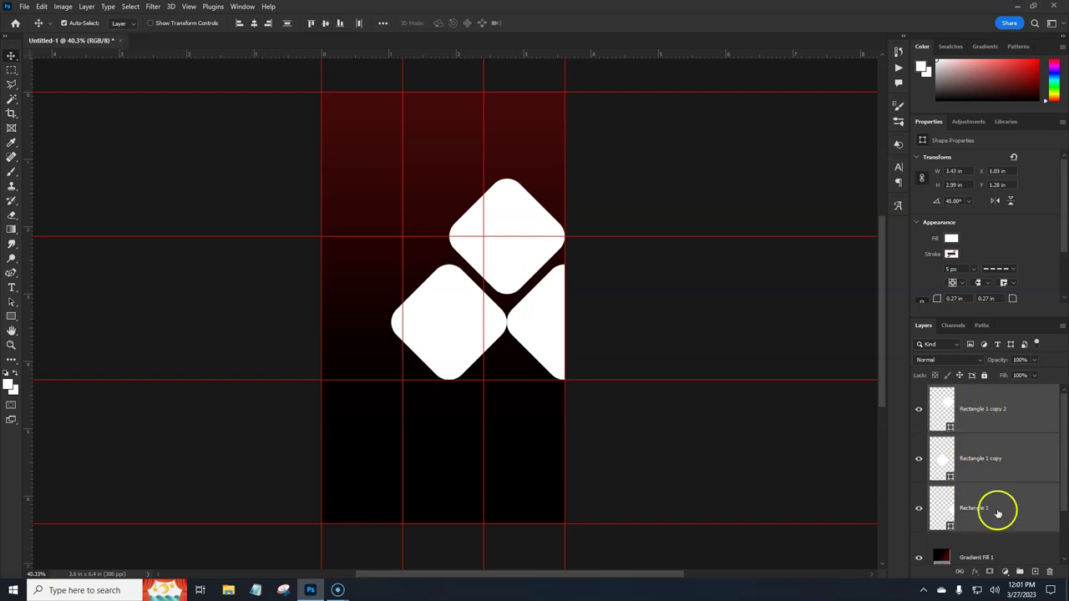
left_click(1019, 574)
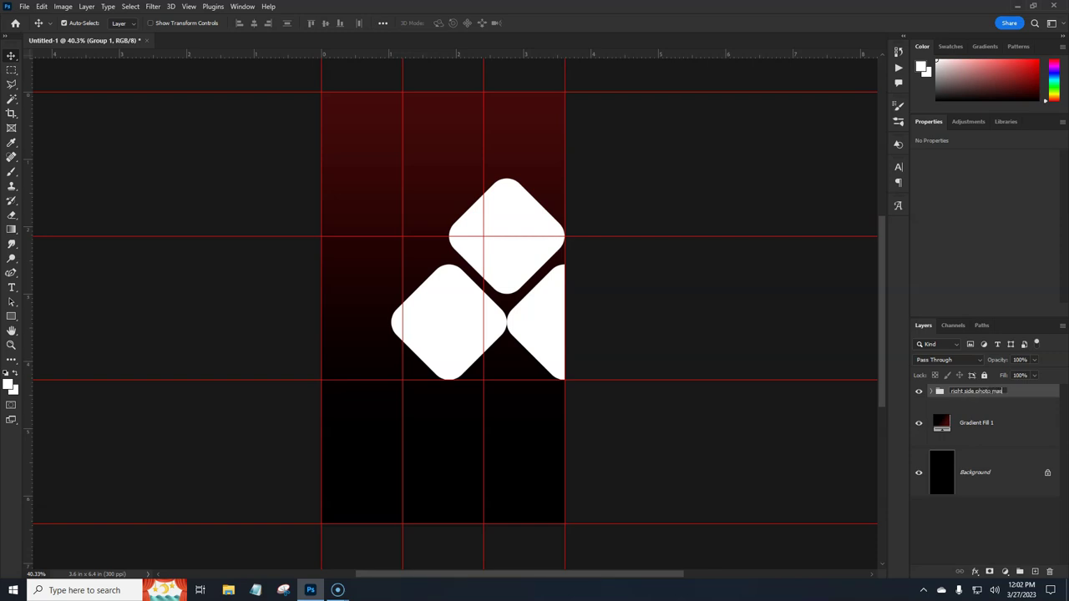
key("Return")
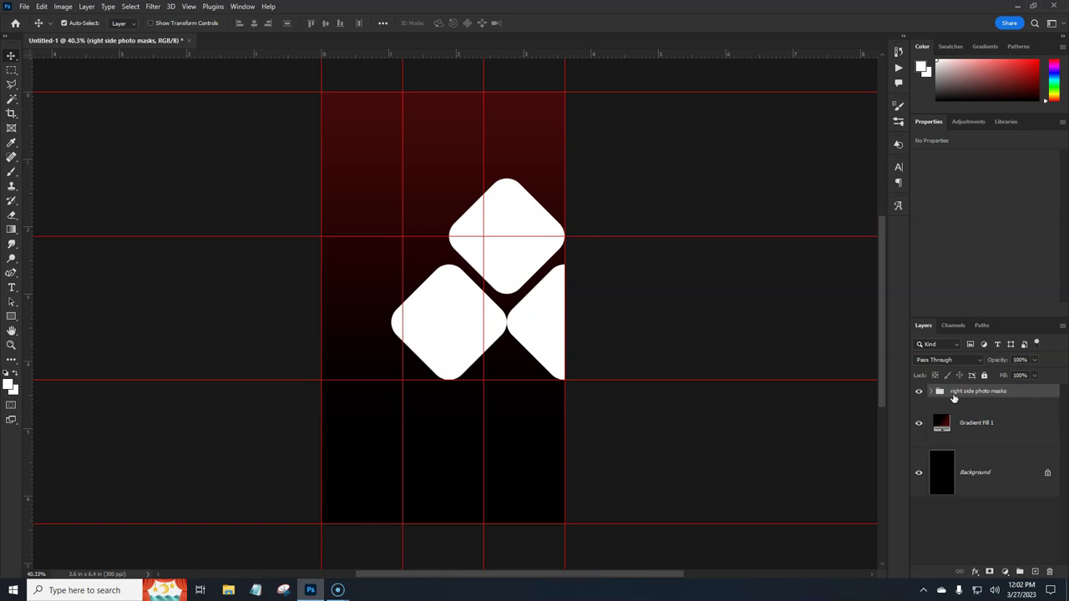
Step: Draw a white square about 2.58 in wide on a new layer and round its corners to 0.35 in
left_click(1034, 572)
left_click(12, 317)
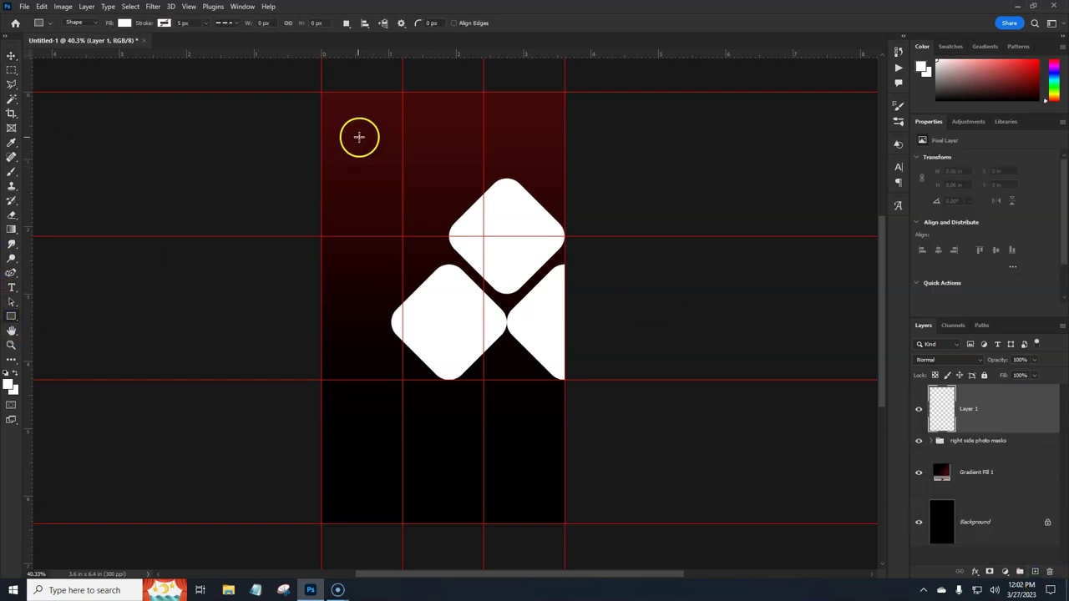
left_click_drag(354, 129, 570, 303)
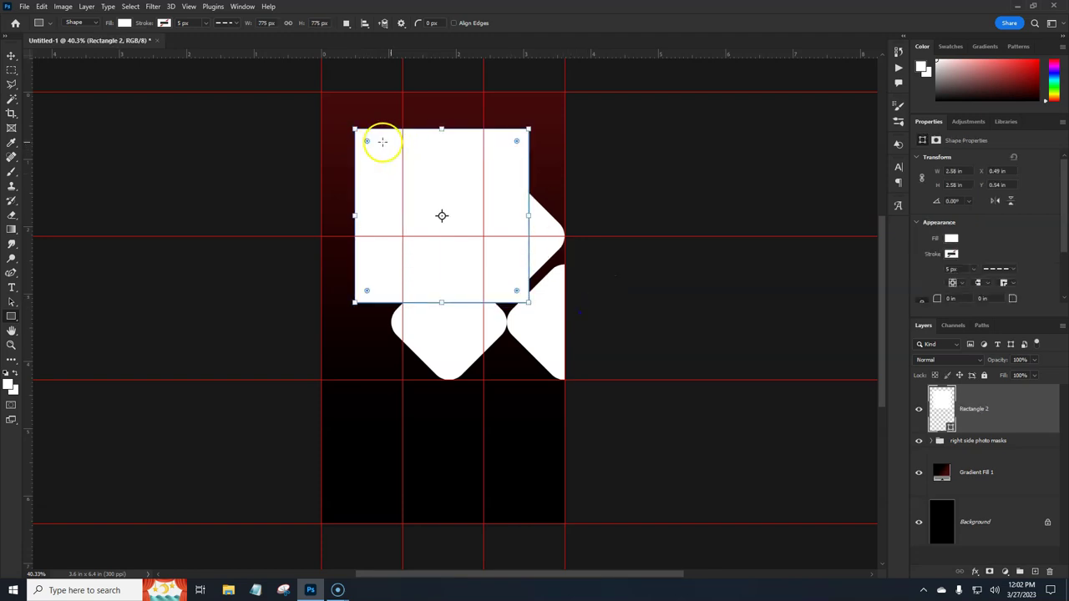
left_click_drag(372, 145, 373, 153)
left_click(413, 173)
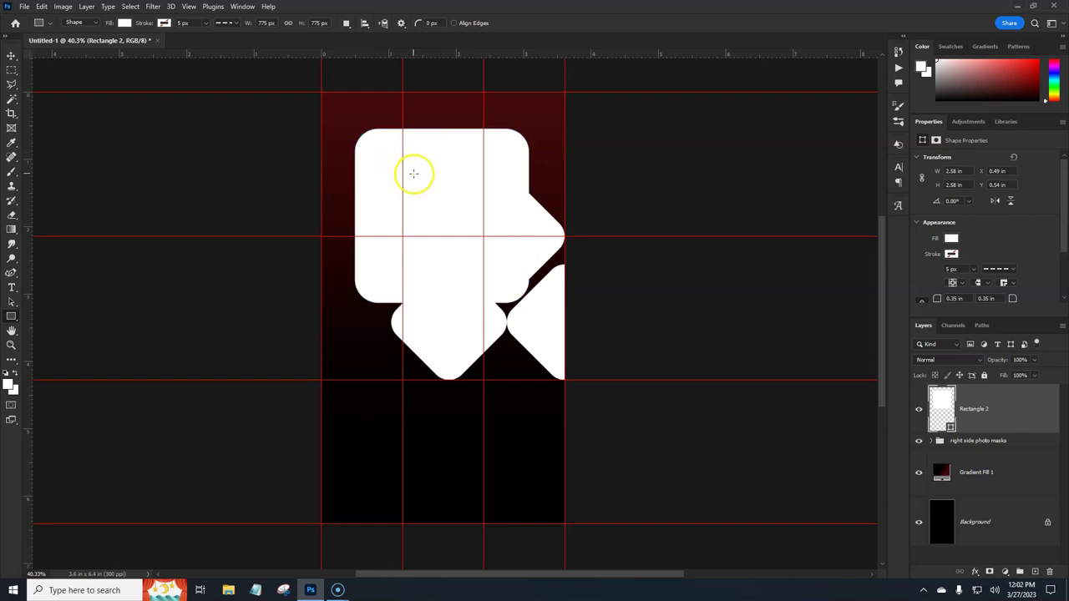
Step: Rotate the rounded square 45° and centre it where the canvas's left edge meets the upper inner guide
key("ctrl+t")
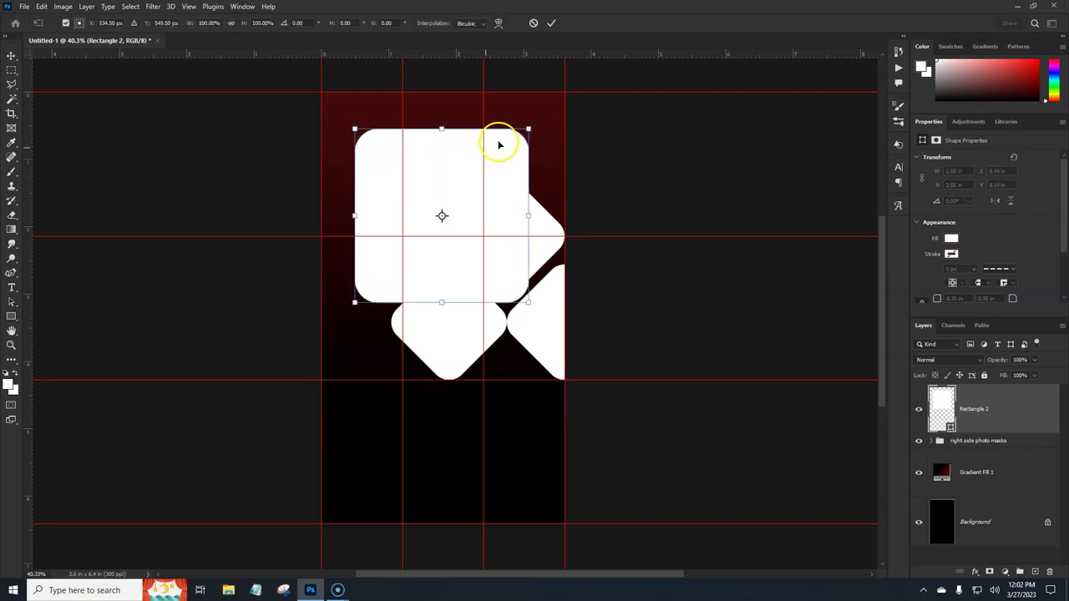
left_click_drag(542, 120, 377, 240)
left_click(502, 218)
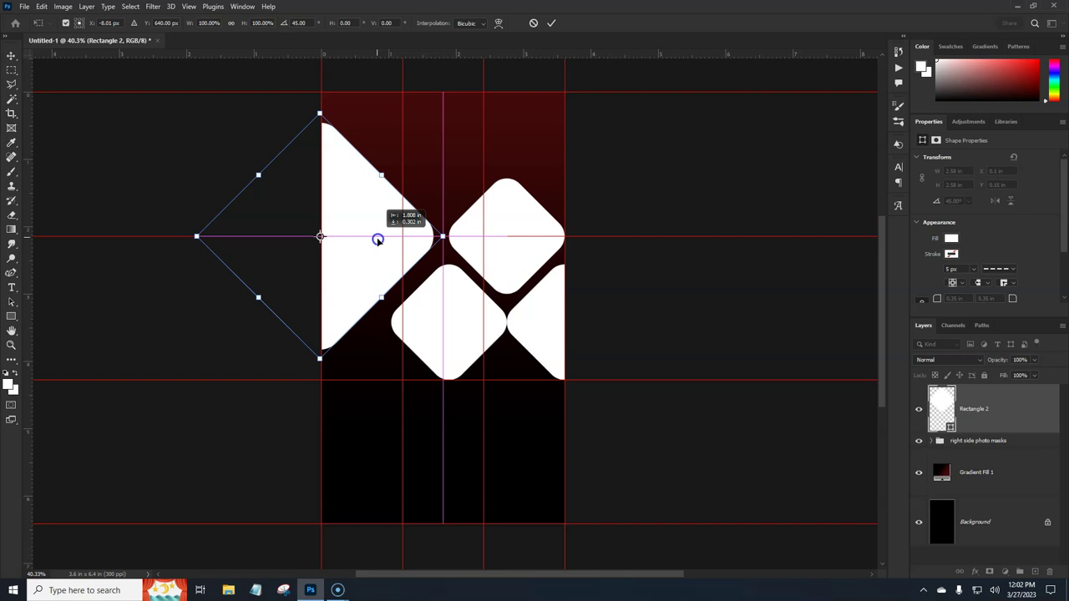
key("Return")
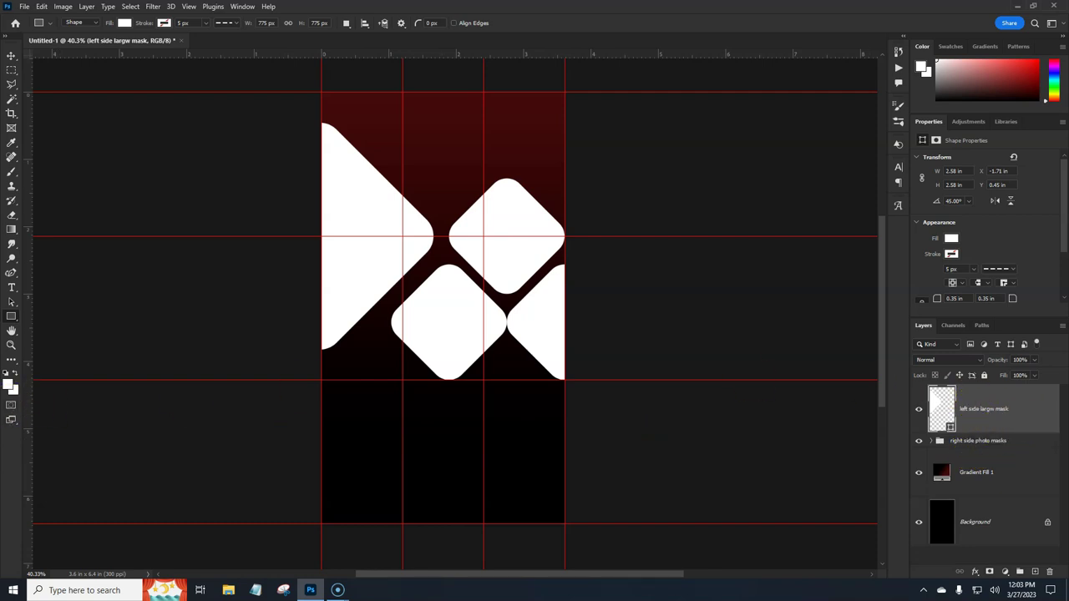
Step: Draw an ellipse about 4.93 × 2.34 in across the bottom of the canvas, overhanging its side and lower edges
right_click(12, 317)
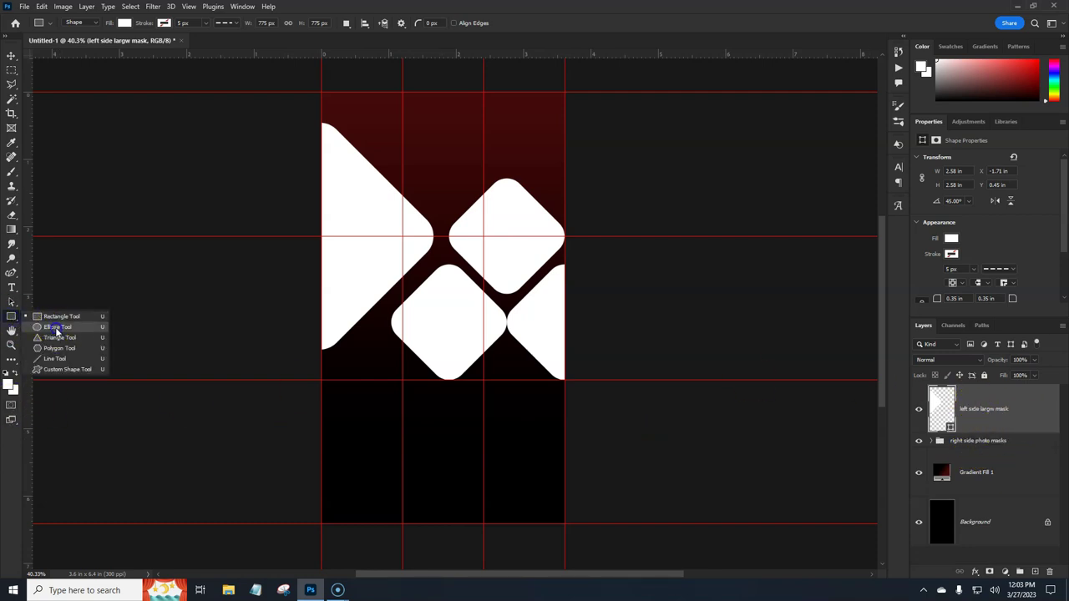
left_click(52, 329)
left_click_drag(287, 441, 609, 553)
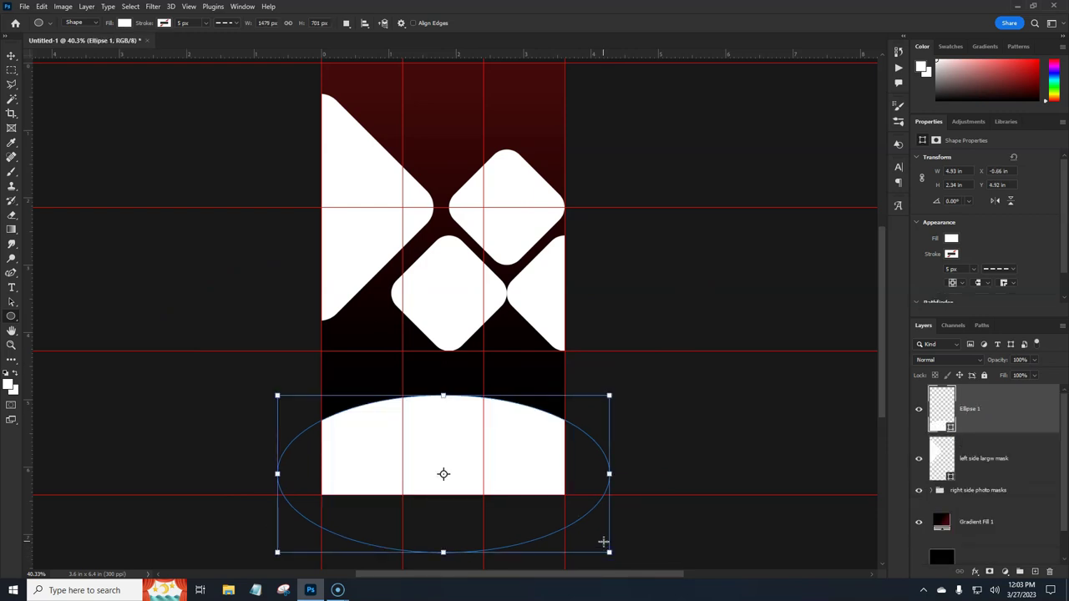
key("Return")
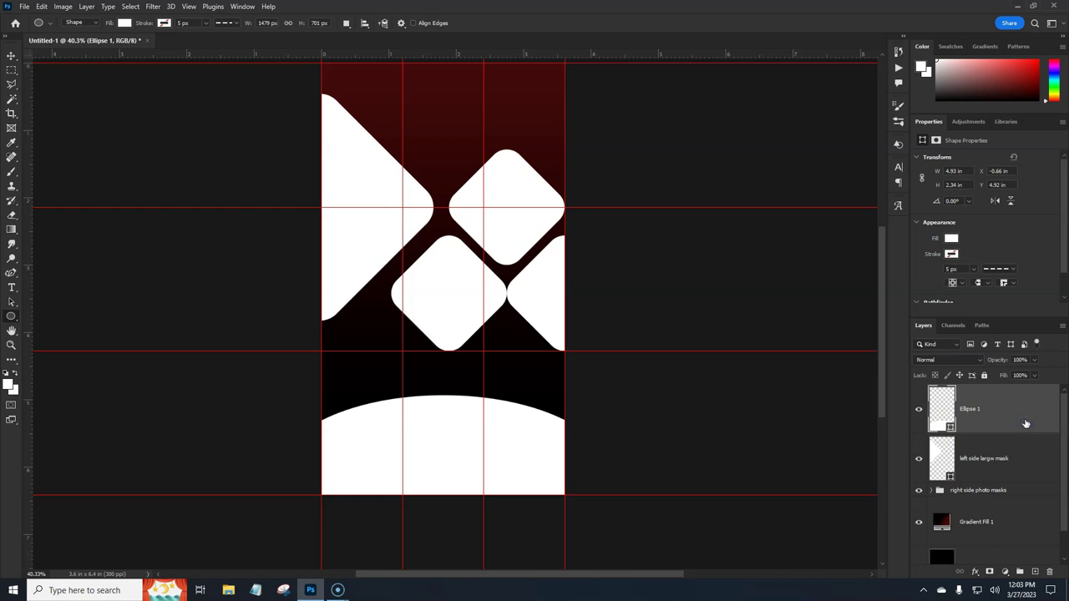
Step: Apply a black-to-dark-red linear gradient overlay to the ellipse at a 90° angle and 100% opacity
double_click(1026, 423)
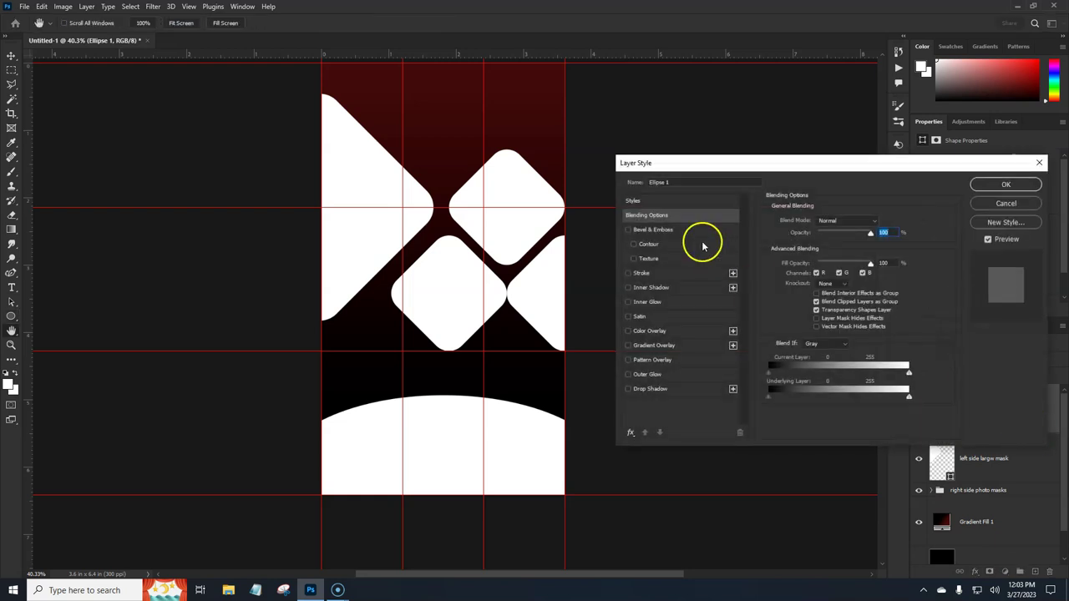
left_click(661, 347)
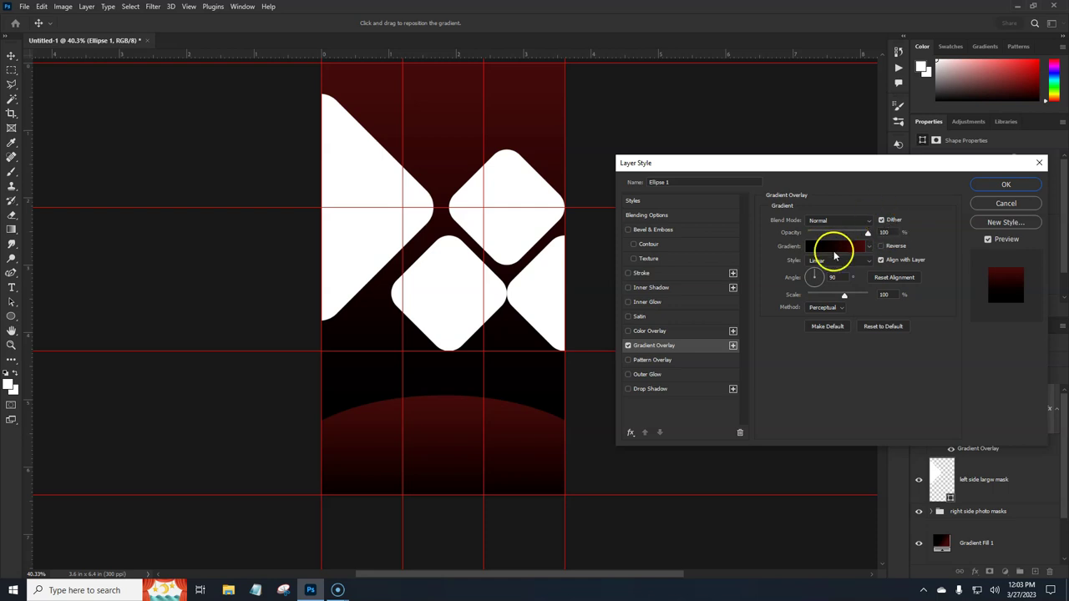
left_click(1004, 184)
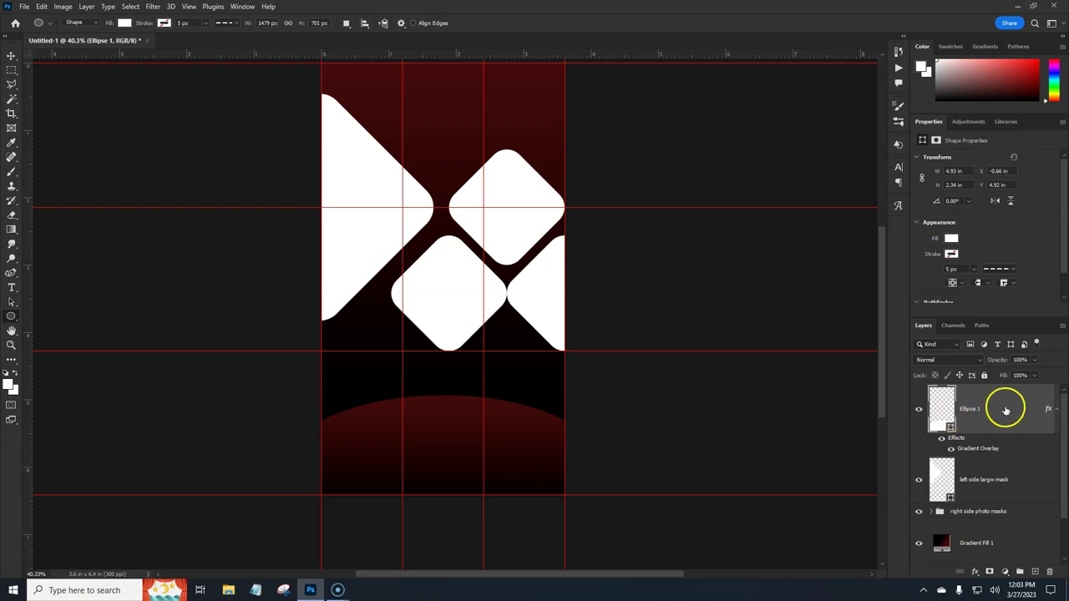
Step: Duplicate the gradient ellipse layer, placing the copy directly beneath the original
left_click_drag(1012, 418, 1021, 451)
left_click(1014, 475)
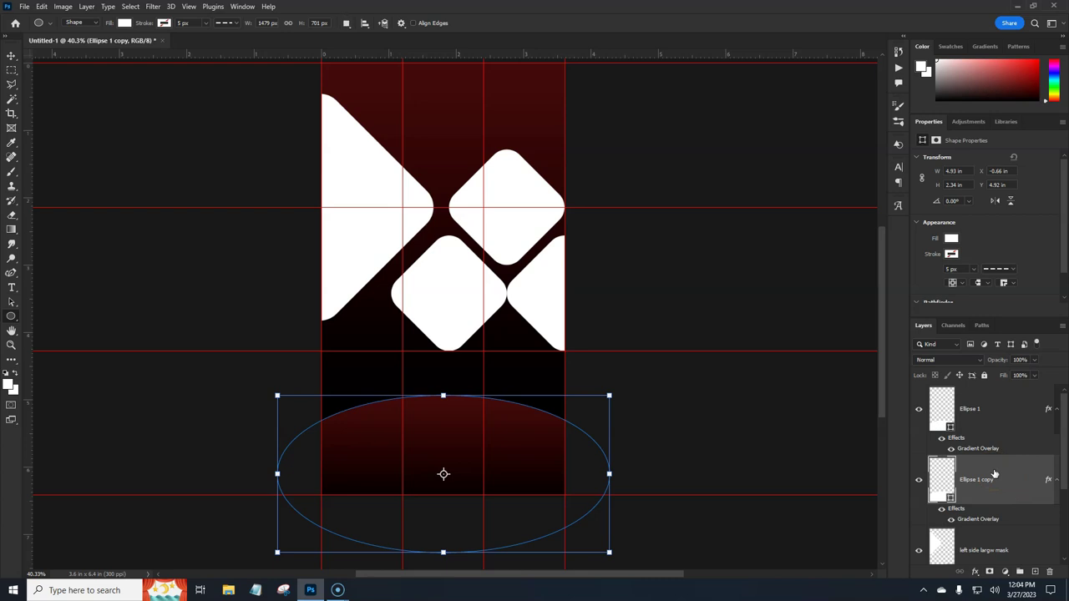
key("Return")
Step: Move the ellipse copy straight up 80 px so it forms a second arc above the original
key("ctrl+t")
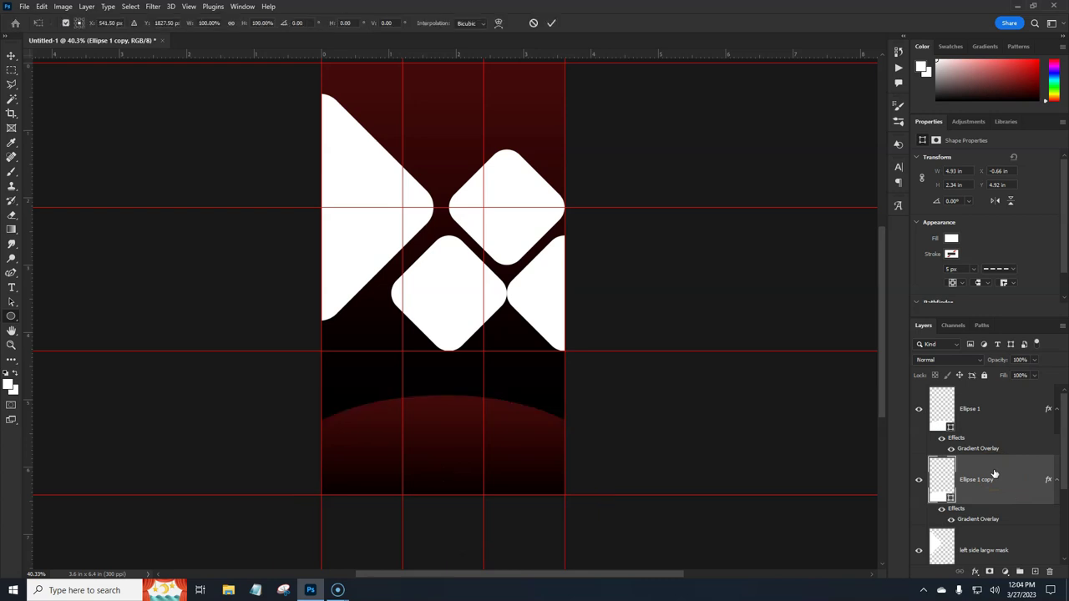
key("shift+Up")
key("shift+Up")
key("shift+Up")
key("shift+Up")
key("shift+Up")
key("shift+Up")
key("shift+Up")
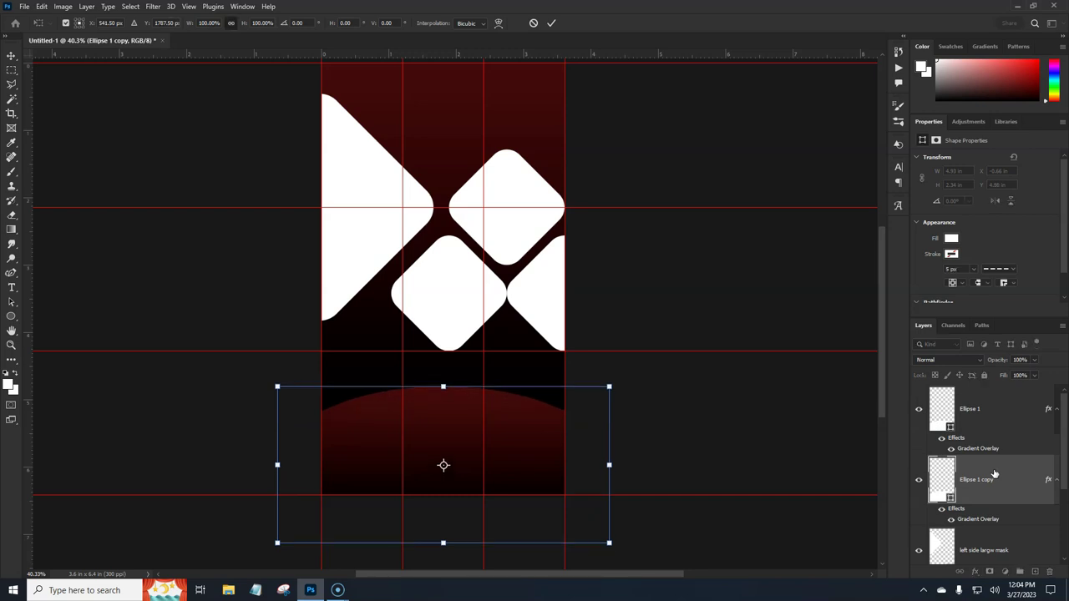
key("shift+Up")
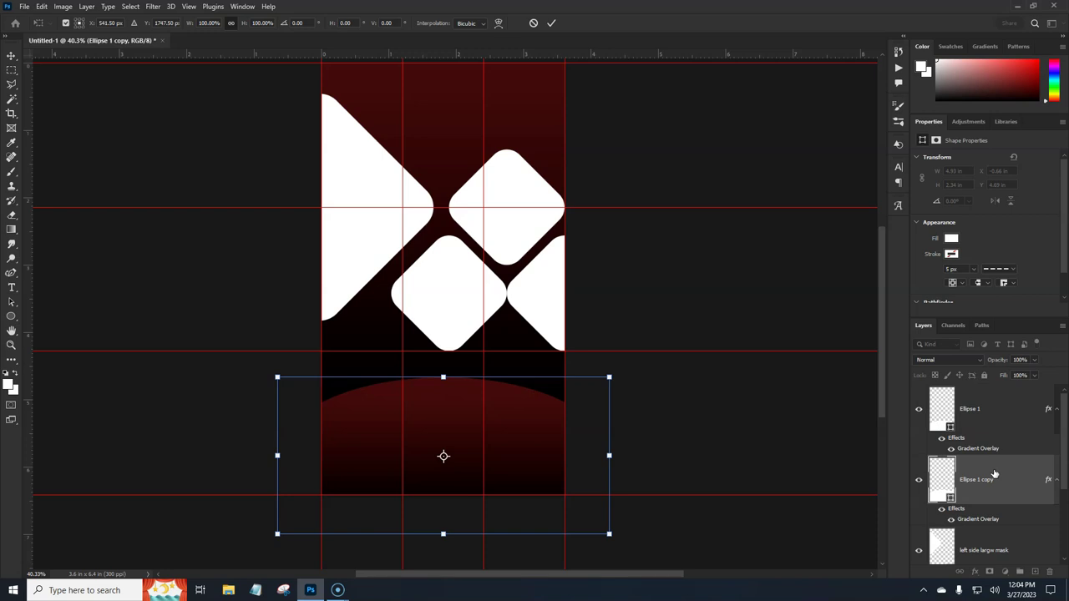
key("Return")
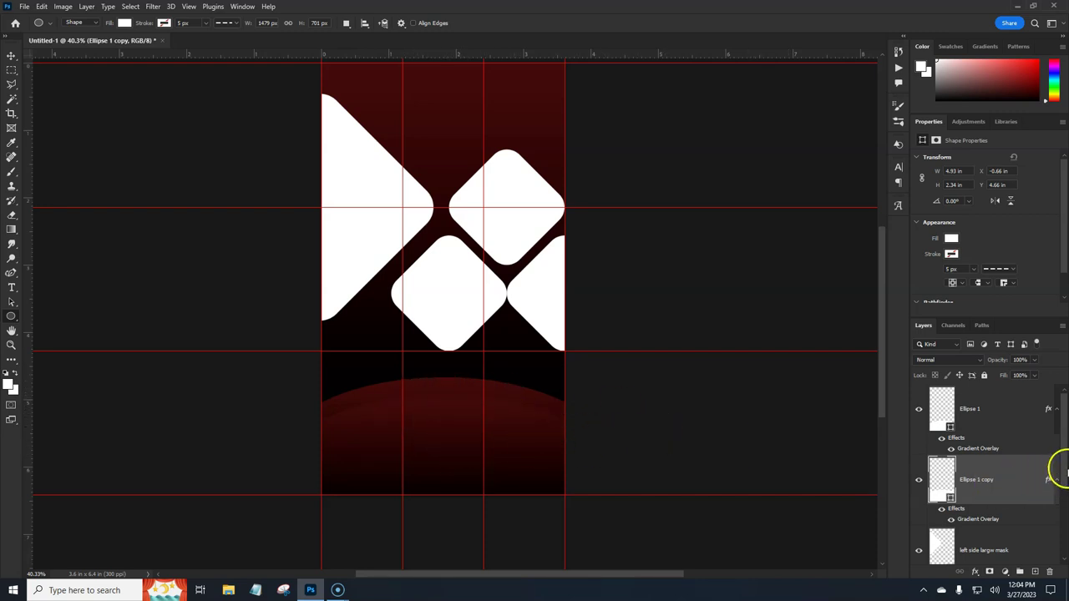
Step: Group the two ellipse layers as "bottom elipses" and place the group directly below "right side photo masks"
left_click(1005, 413, "shift")
left_click(1020, 571)
double_click(960, 392)
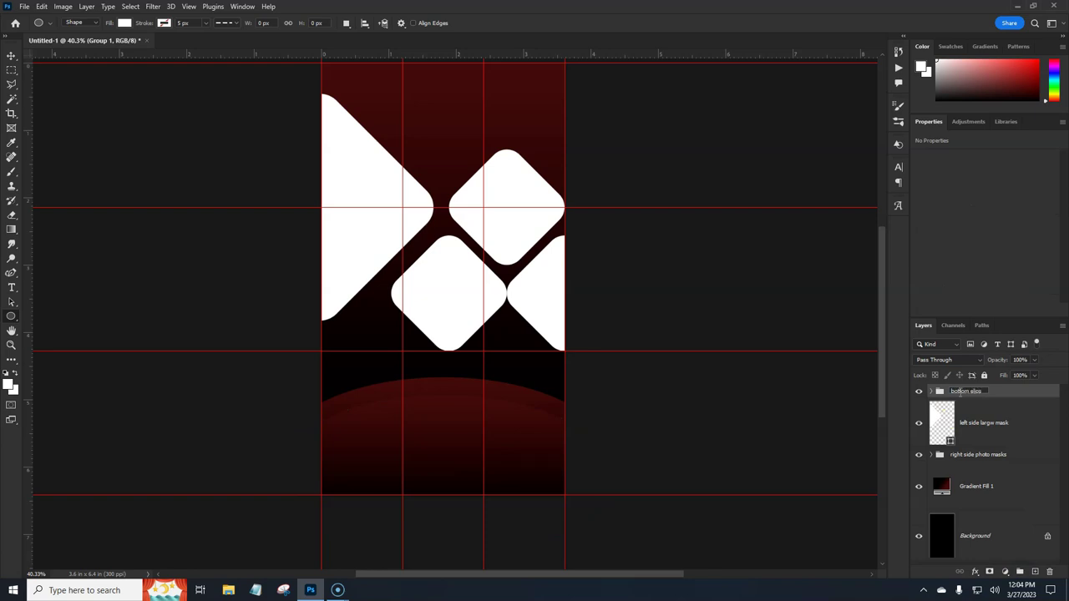
key("Return")
left_click_drag(960, 394, 1007, 468)
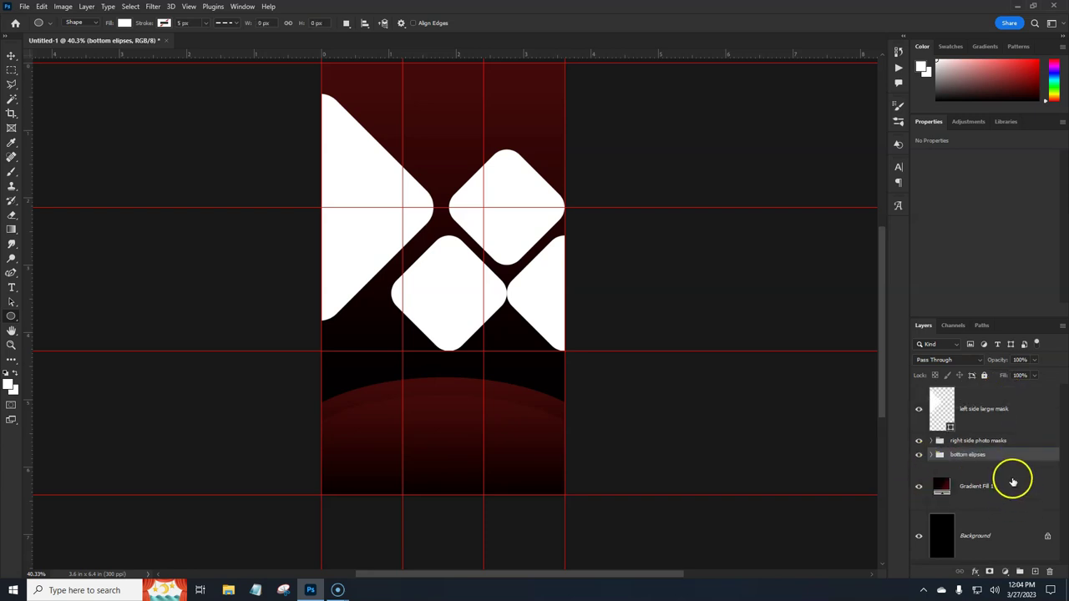
Step: Group "bottom elipses" with Gradient Fill 1 as "bg", then check its content by hiding and showing the group
left_click(1008, 483)
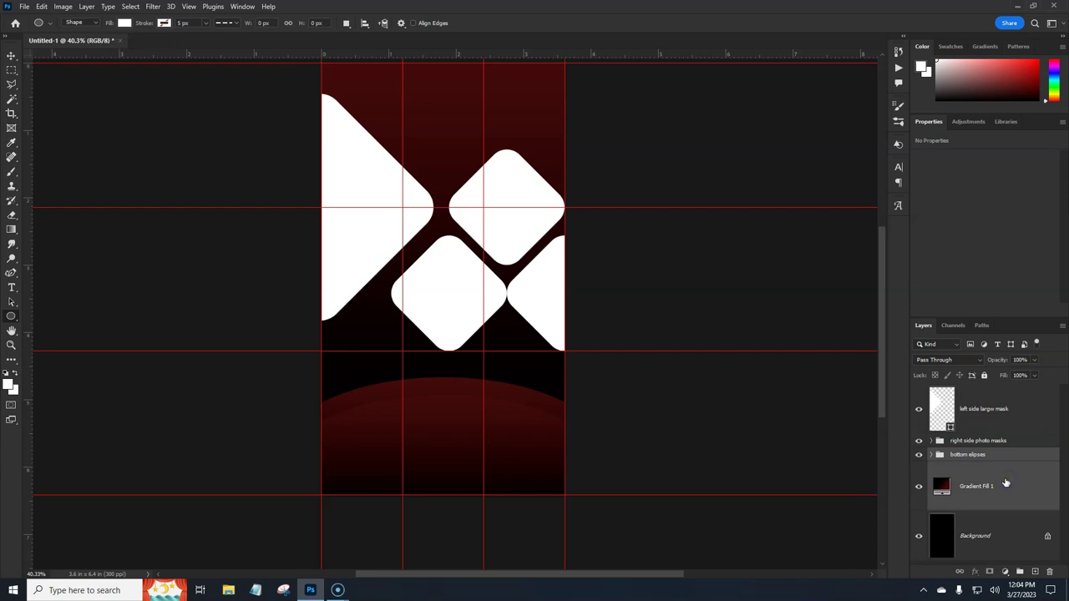
left_click(1019, 571)
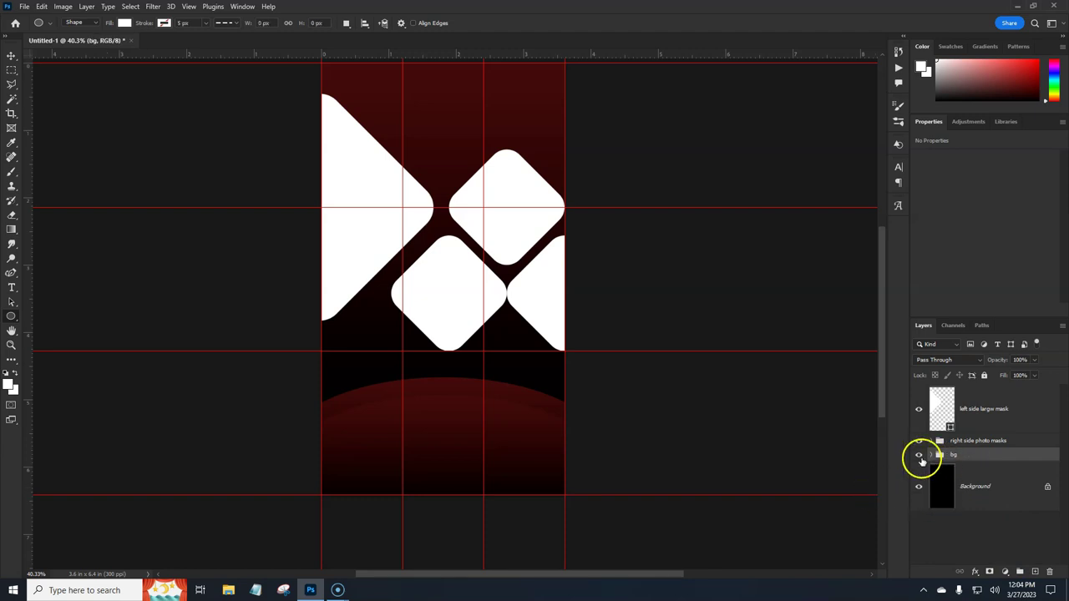
left_click(919, 455)
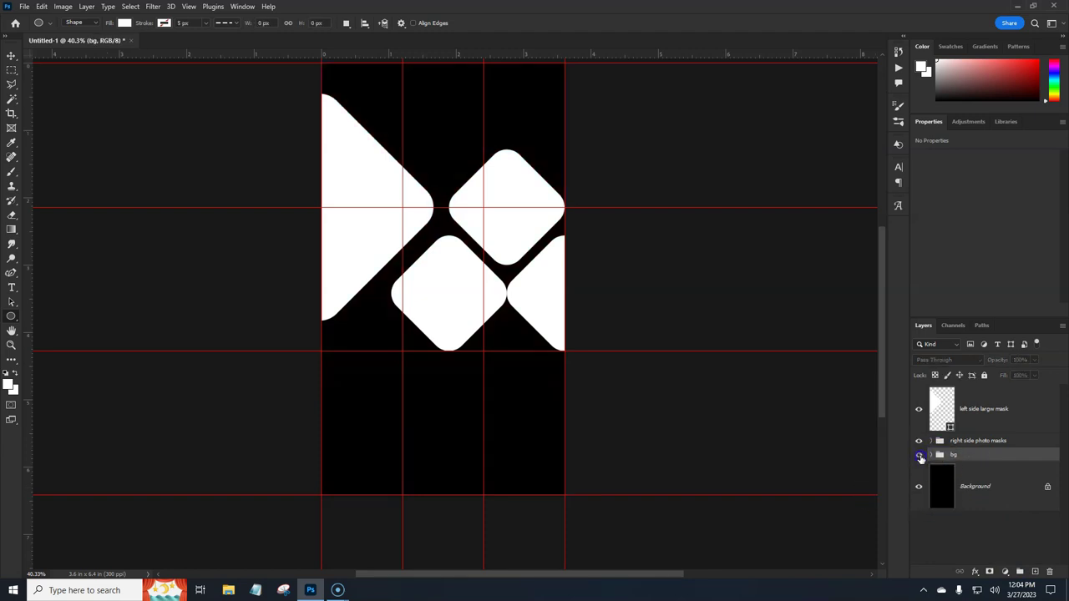
left_click(920, 455)
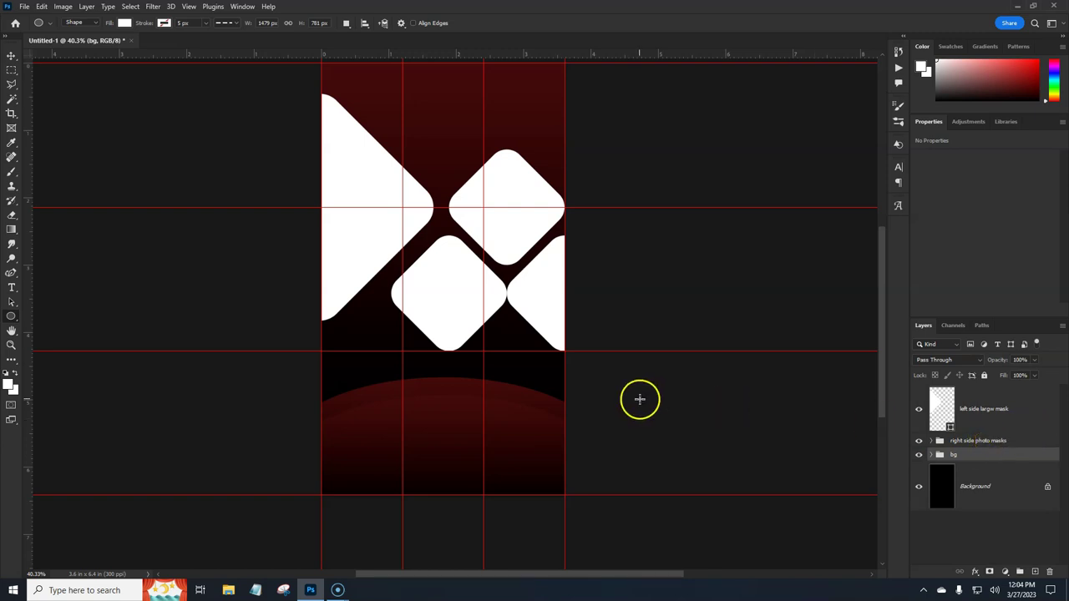
Step: Rename the large left diamond's layer "left side large mask" and shift the lower full diamond left and the upper one down and left
double_click(986, 409)
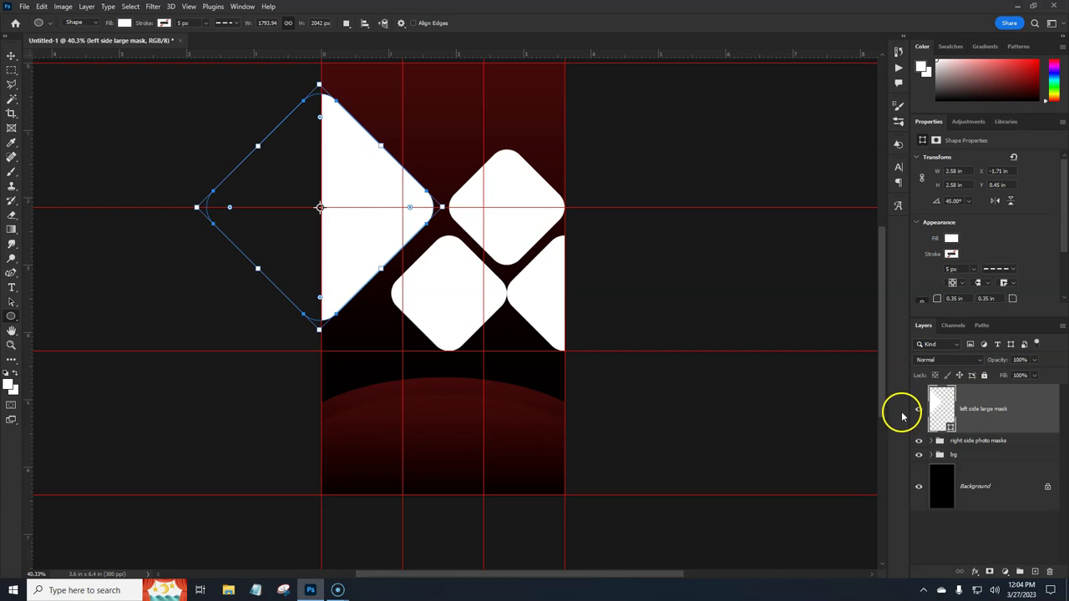
left_click(1012, 456)
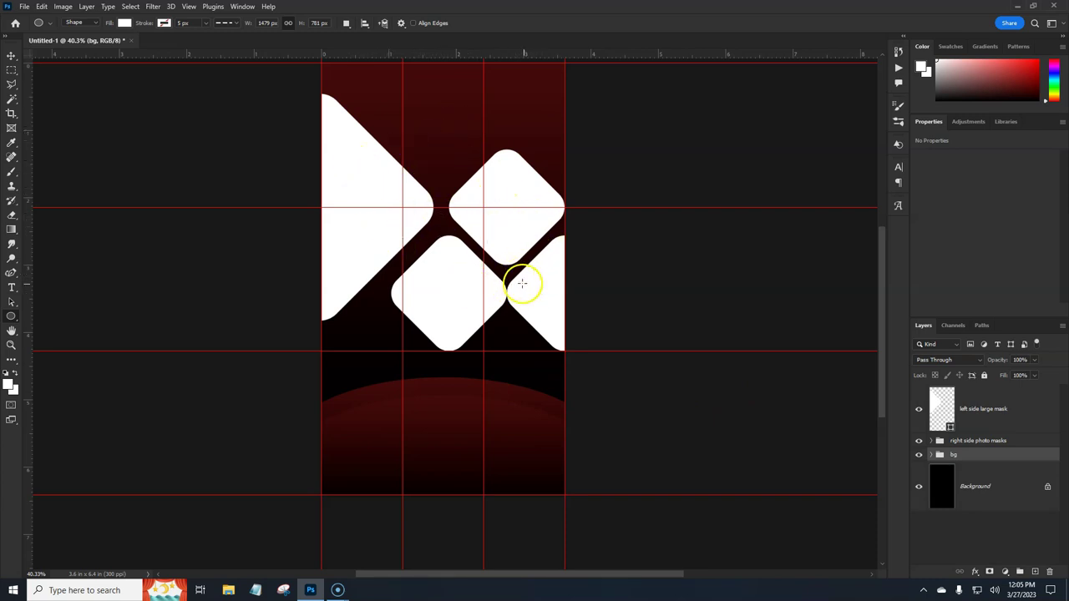
key("v")
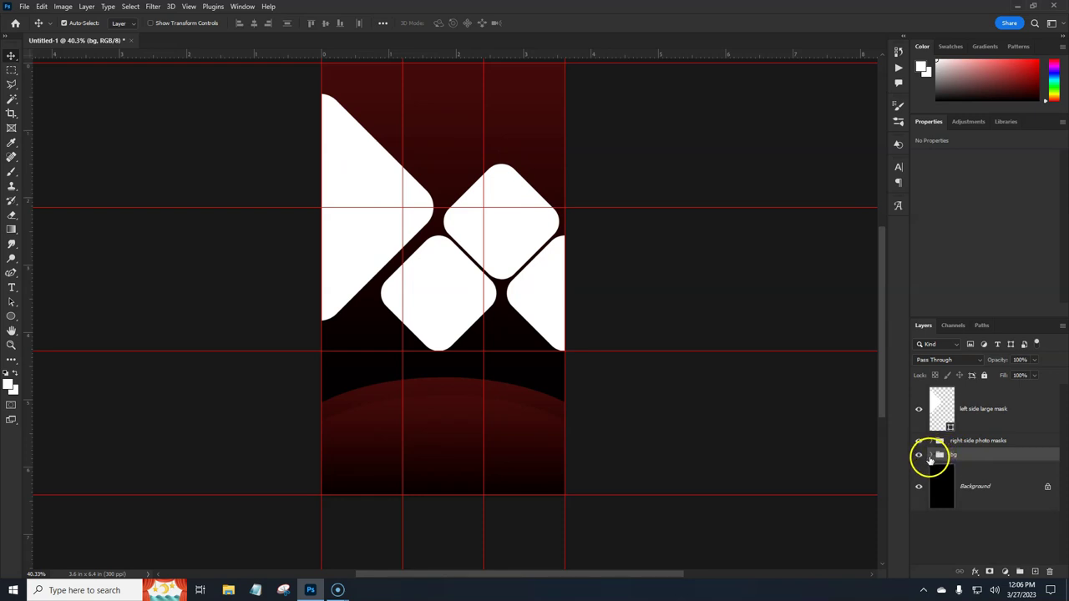
Step: Place the embedded "beautyful-skin-care-woman-beauty-concept-healthy" photo directly above Gradient Fill 1 inside the "bg" group
left_click(931, 456)
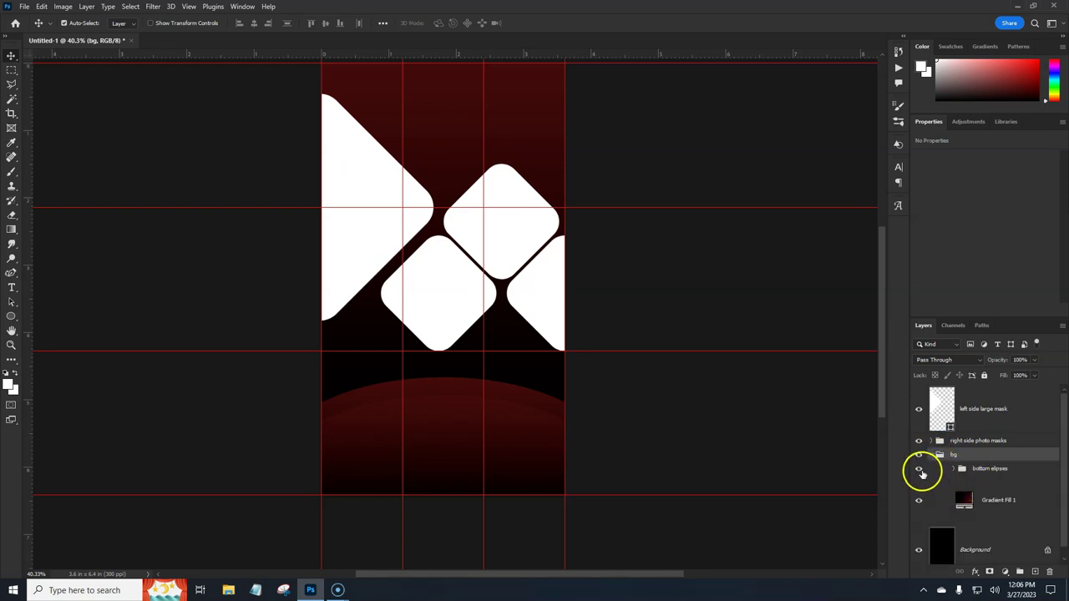
left_click(921, 470)
left_click(919, 502)
left_click(919, 502)
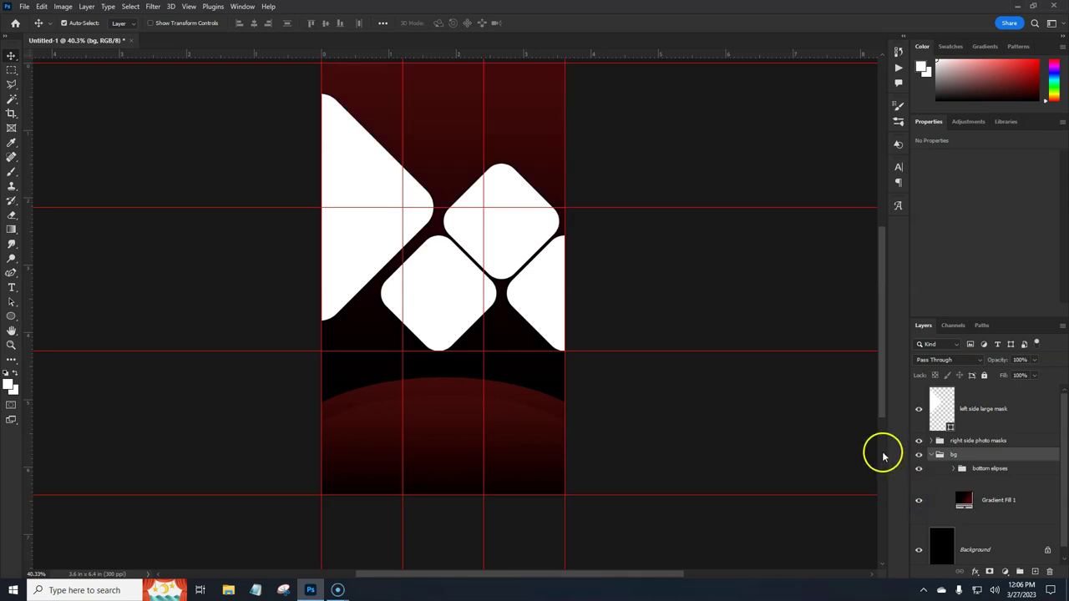
left_click(1000, 488)
double_click(959, 492)
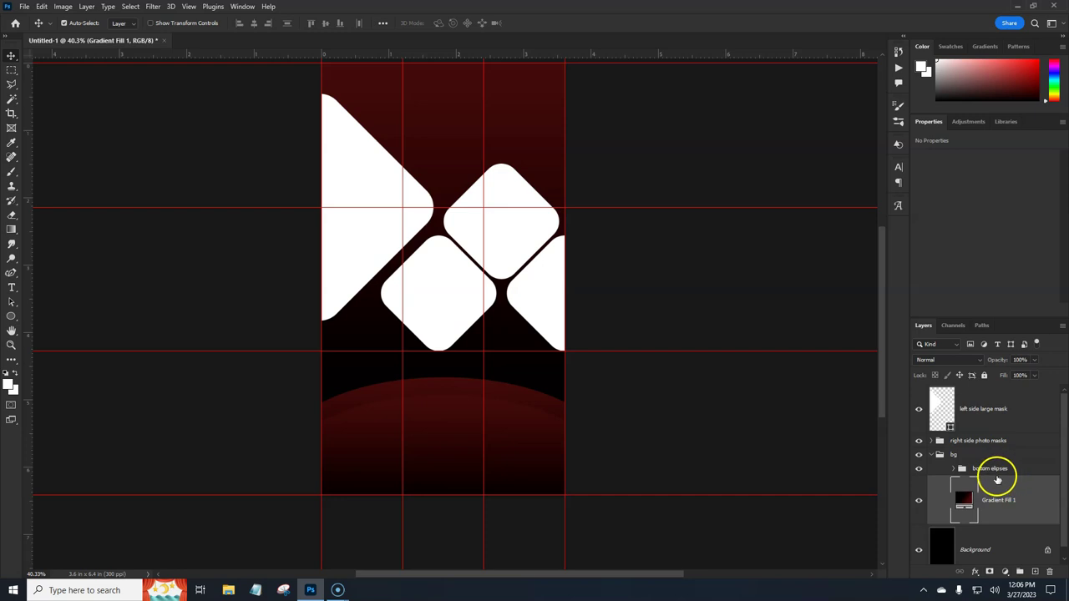
left_click(24, 5)
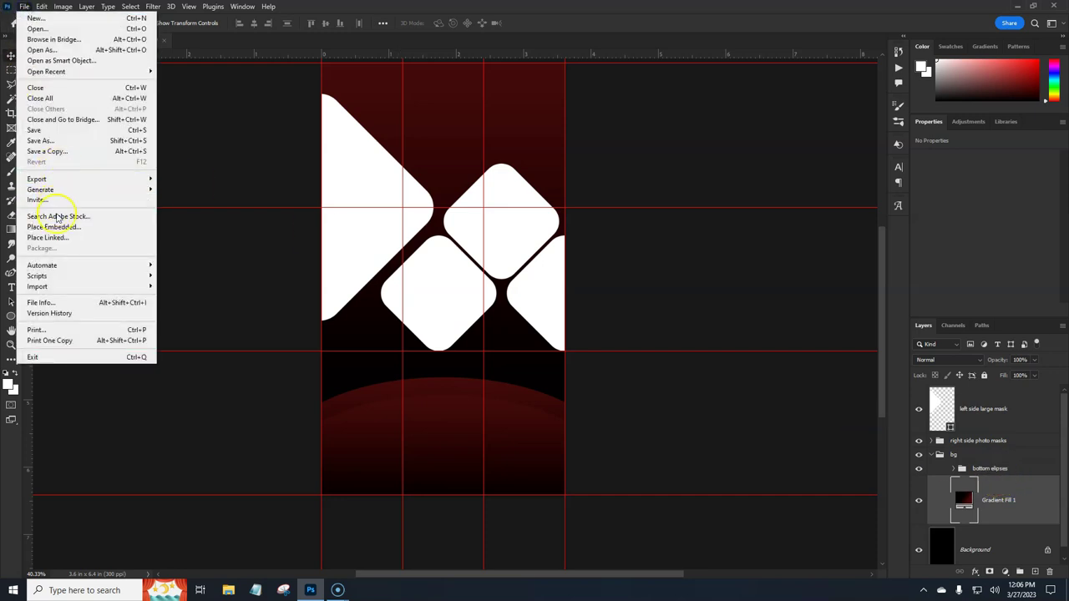
left_click(50, 226)
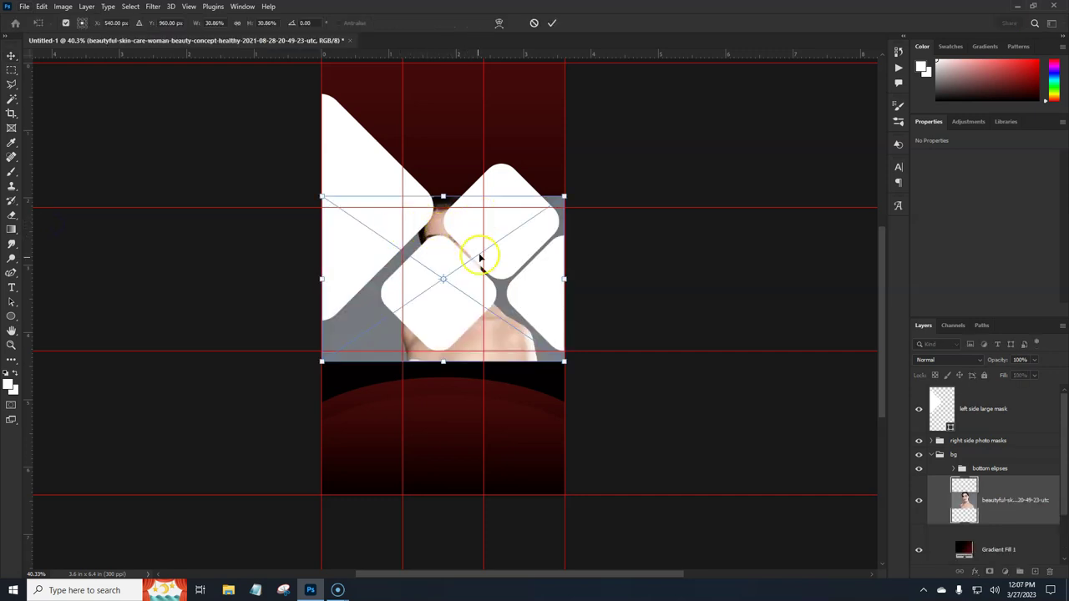
Step: Scale the placed photo to about 6.18 × 4.22 in and align its top edge with the canvas's top, overhanging both sides
left_click_drag(566, 278, 679, 280)
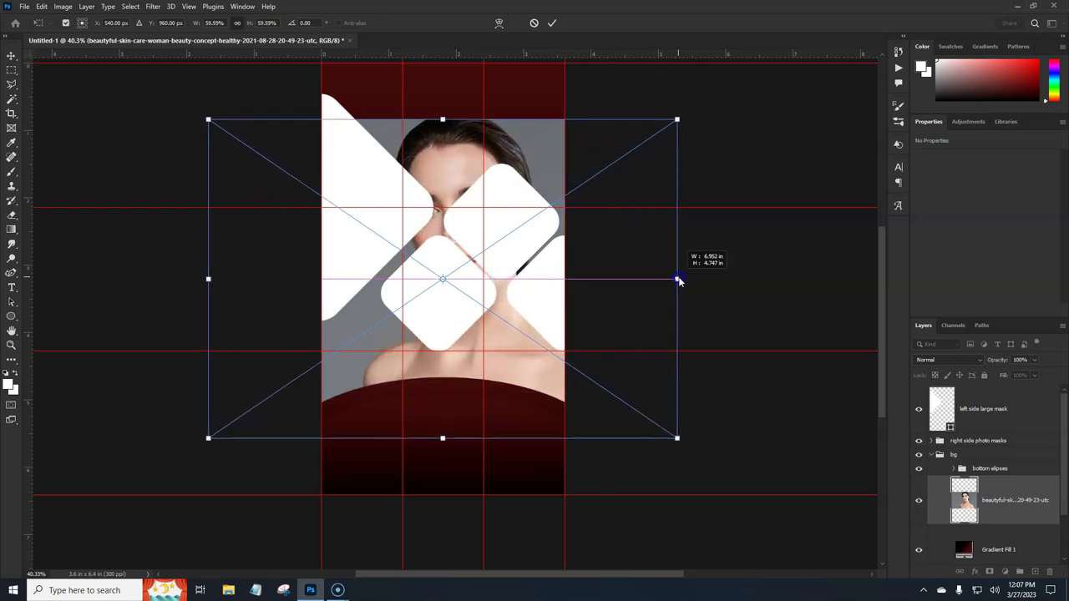
left_click_drag(511, 333, 509, 282)
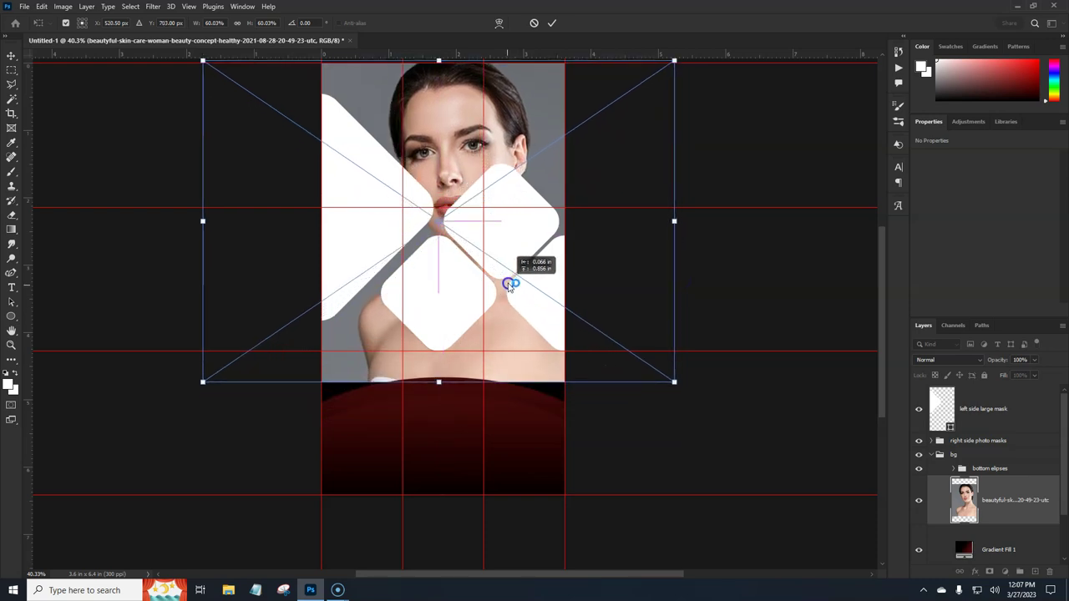
left_click_drag(675, 222, 646, 222)
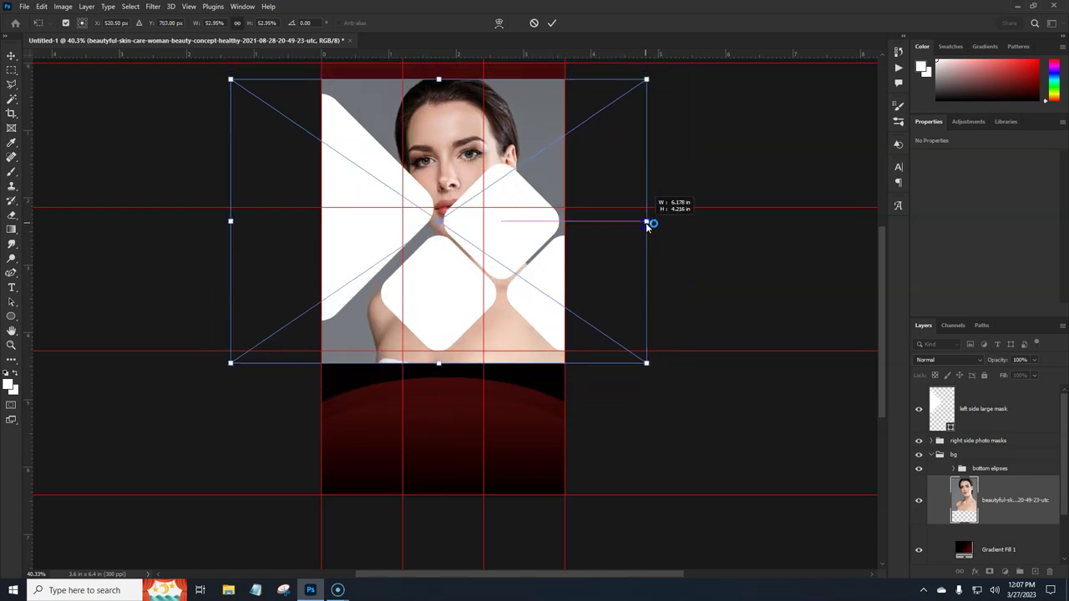
left_click_drag(496, 296, 489, 279)
key("Return")
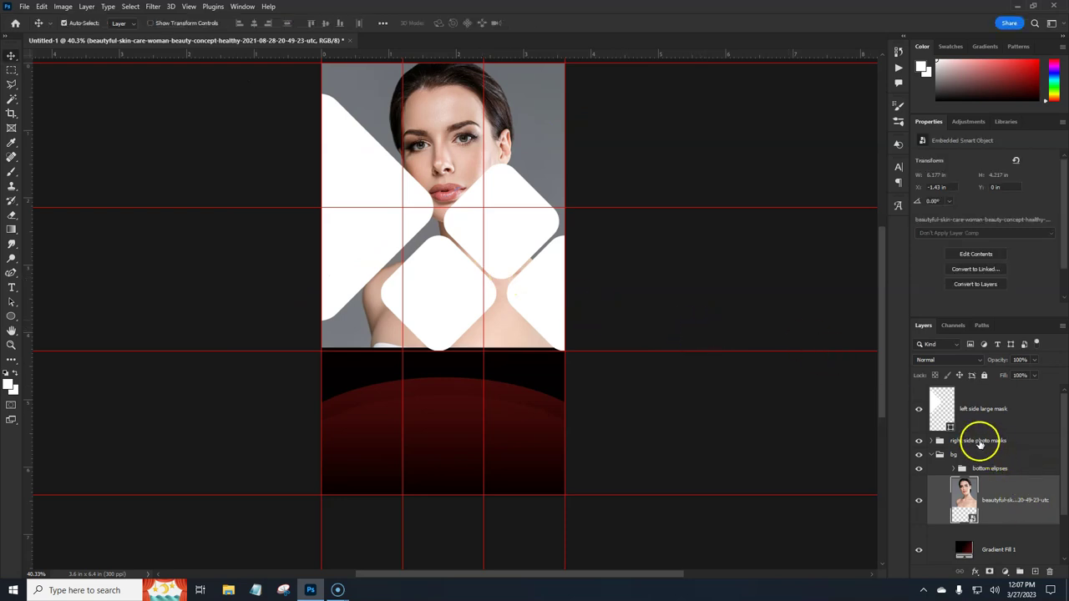
left_click(980, 443)
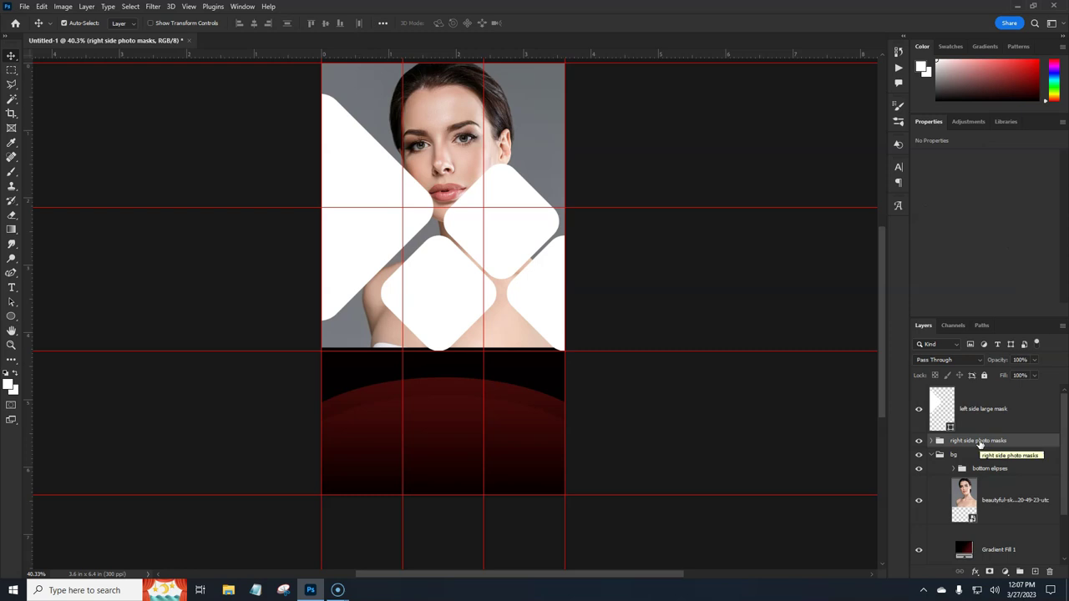
left_click(985, 416)
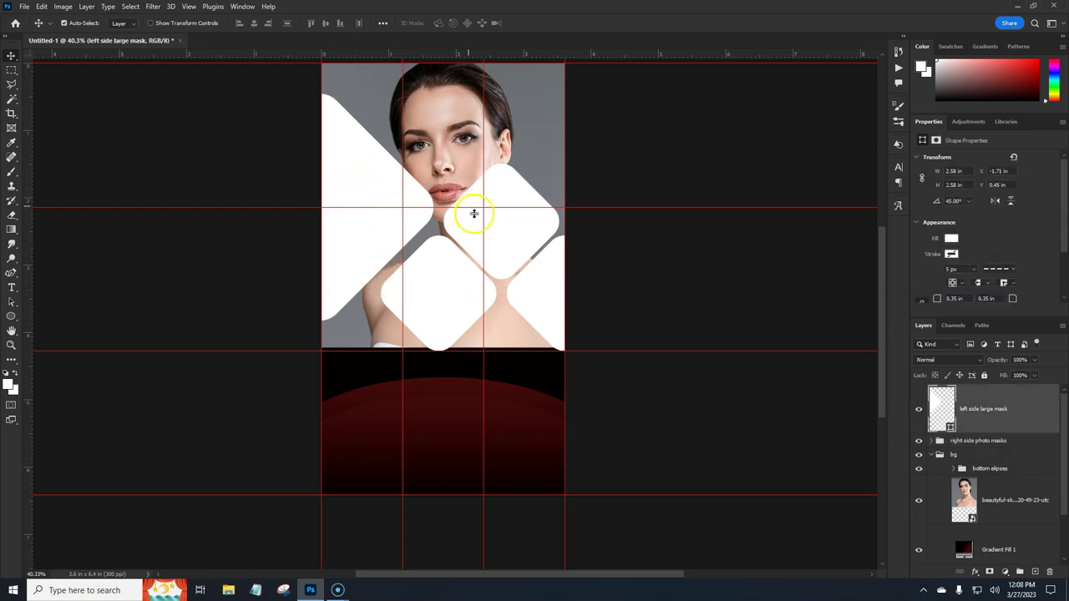
left_click(24, 6)
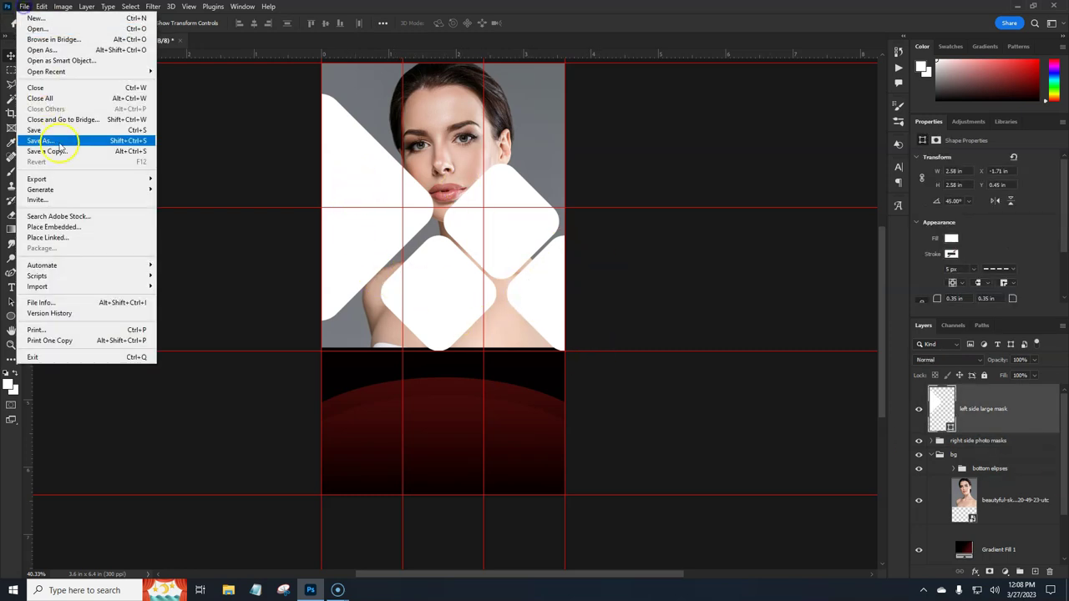
left_click(66, 228)
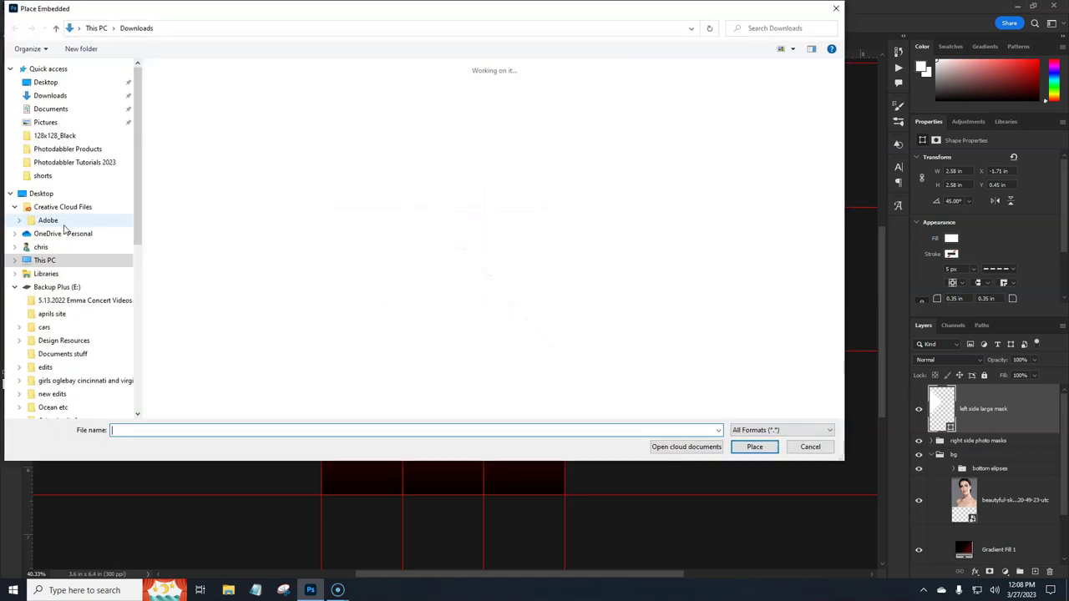
left_click(442, 225)
left_click(750, 447)
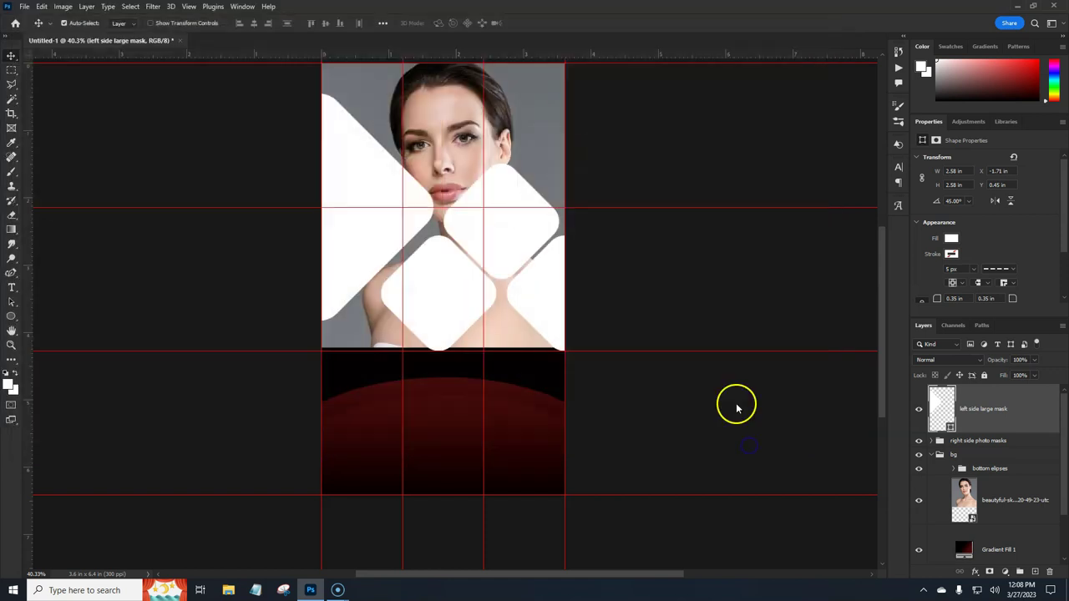
key("Return")
Step: Clip the placed photo to the "left side large mask" diamond and set its opacity to 100%
right_click(1017, 426)
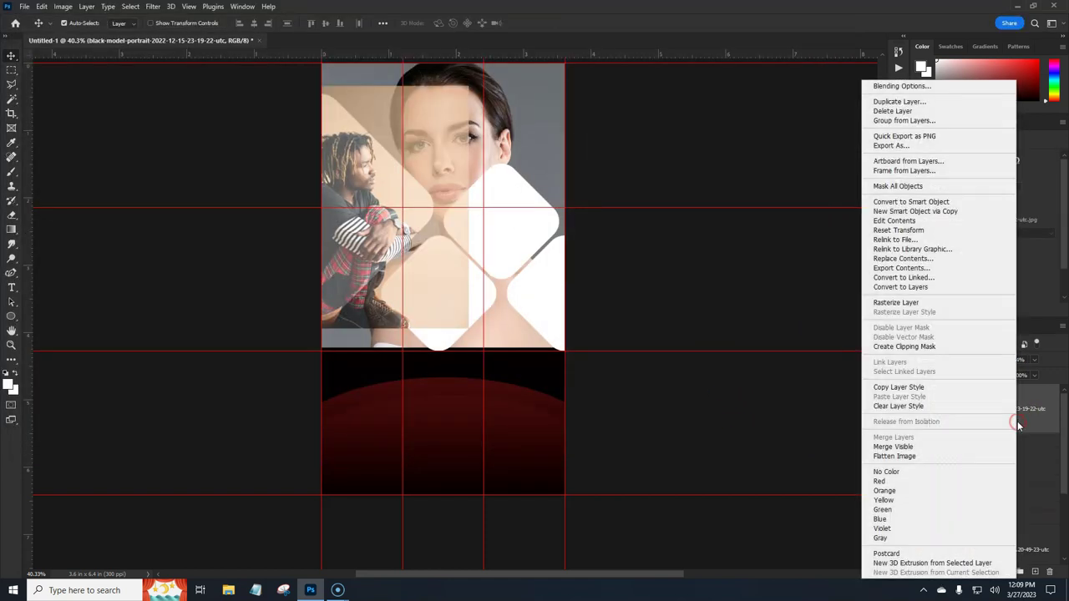
left_click(933, 346)
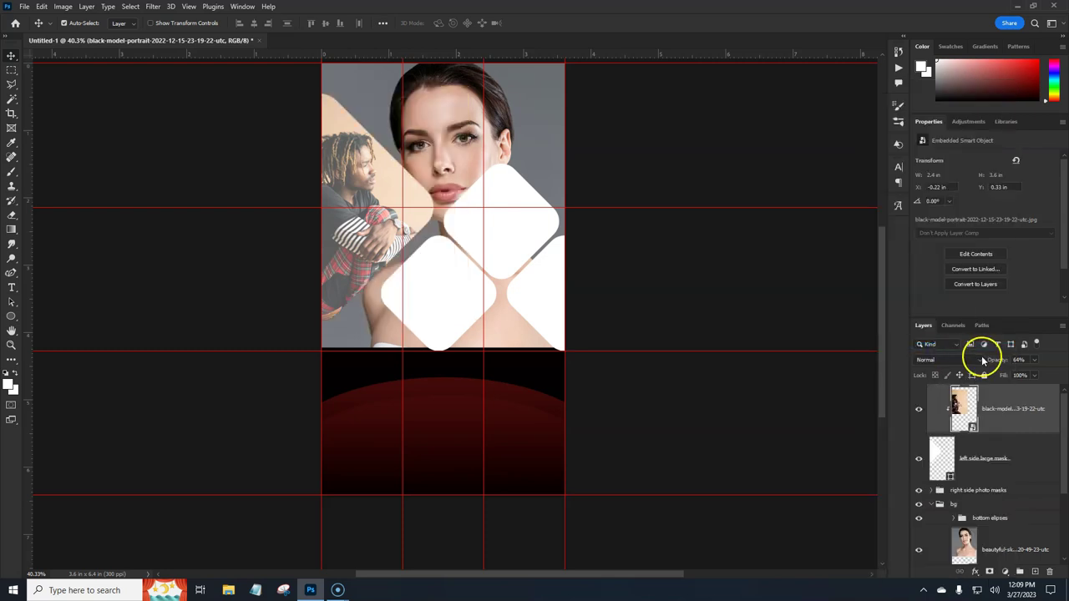
left_click_drag(1066, 358, 1066, 357)
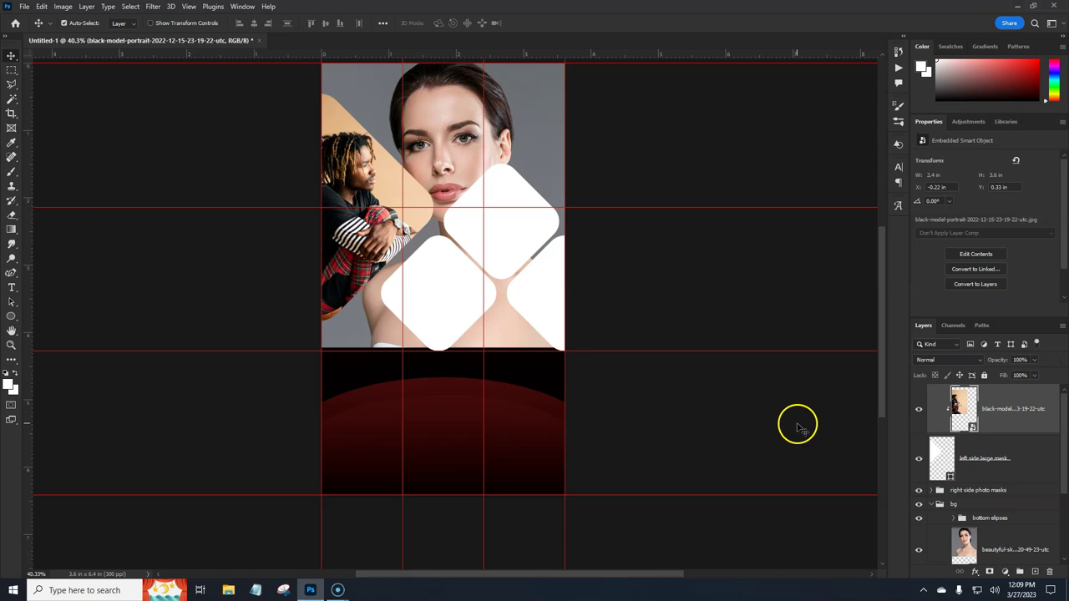
Step: Expand the "right side photo masks" group and rename the upper diamond's layer "top"
left_click(999, 488)
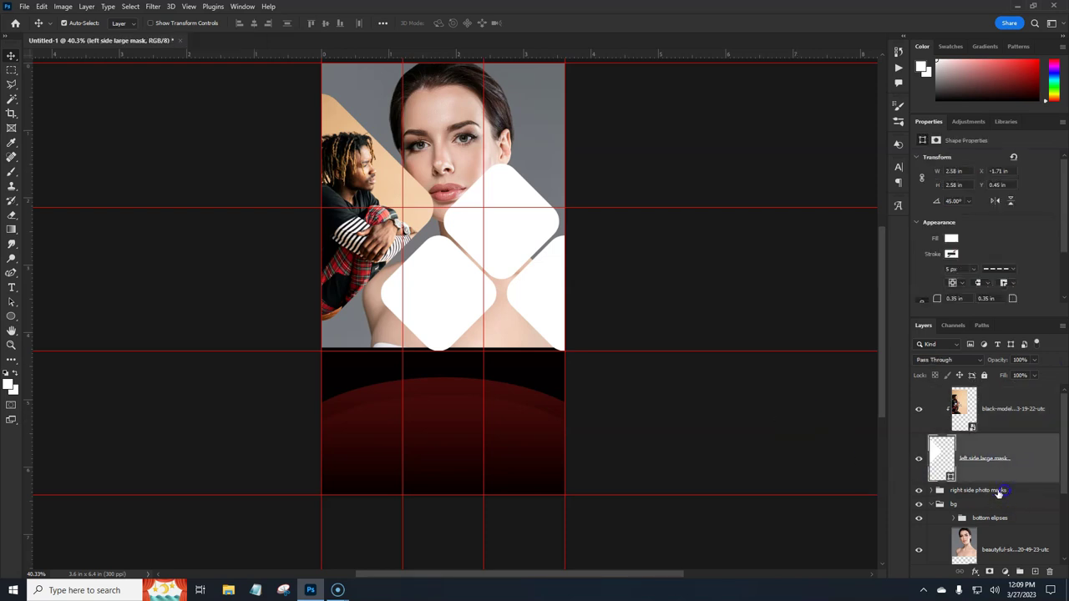
left_click(999, 492)
left_click(934, 492)
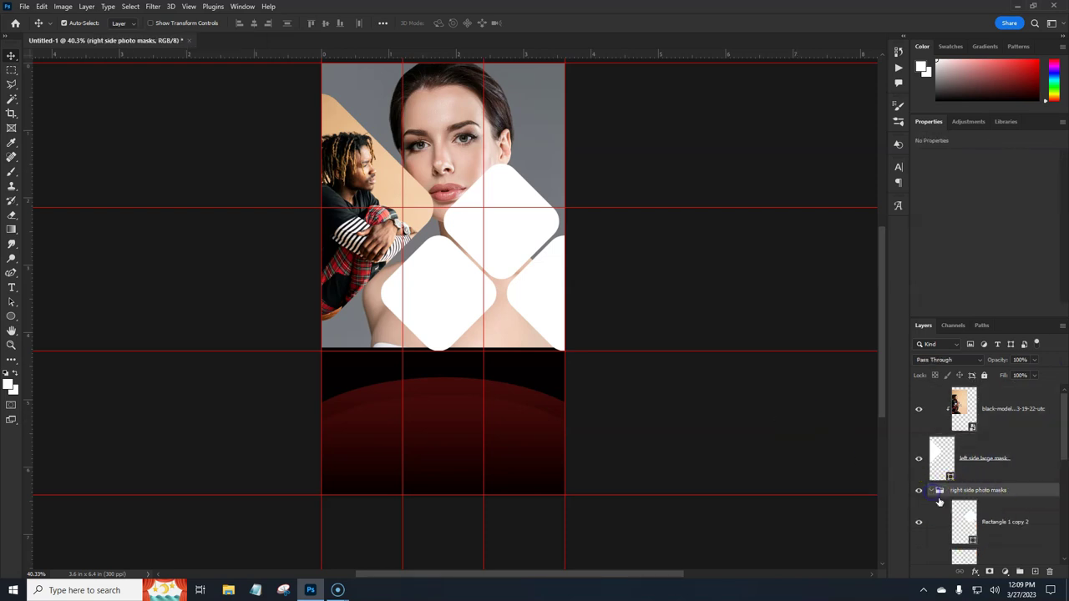
scroll(1061, 455, "down", 2)
left_click(918, 473)
left_click(918, 470)
double_click(1008, 469)
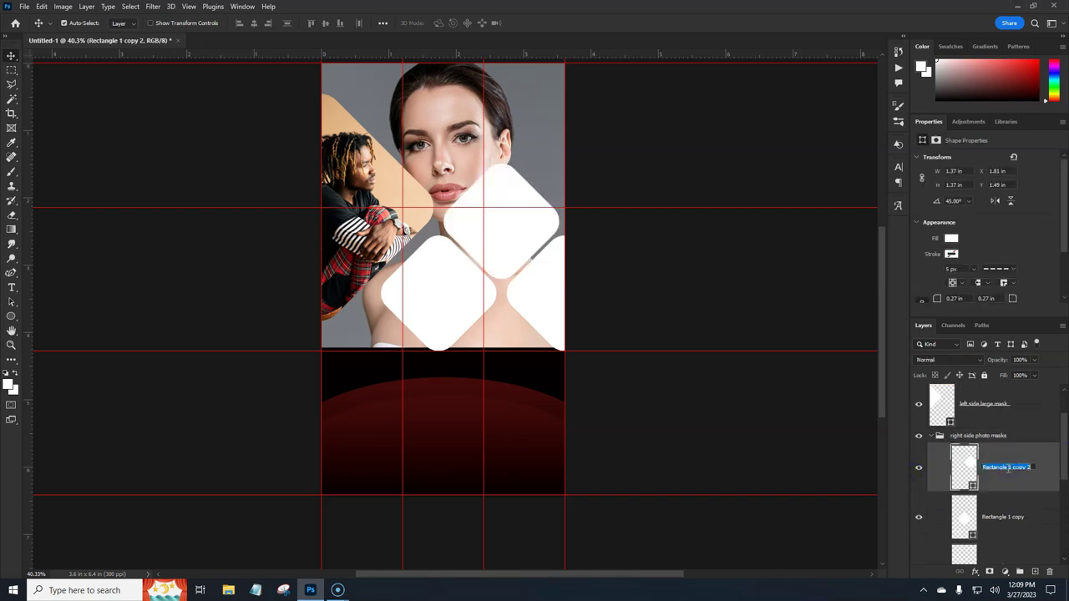
type("top")
Step: Rename the lower full diamond's layer "left side" and the diamond cut off by the canvas edge "right side"
left_click(919, 519)
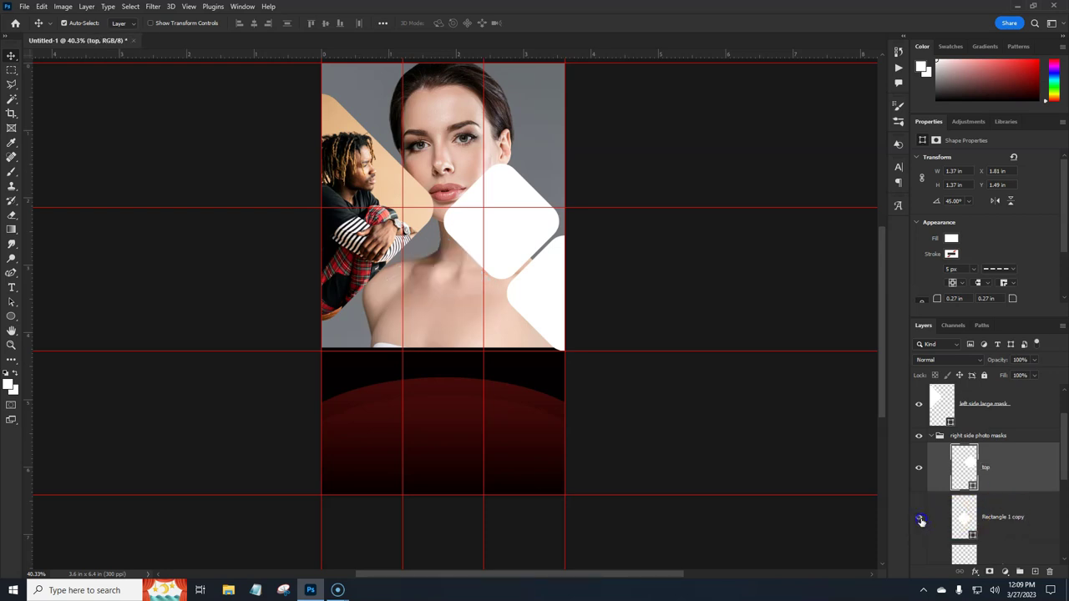
left_click(919, 520)
double_click(1010, 518)
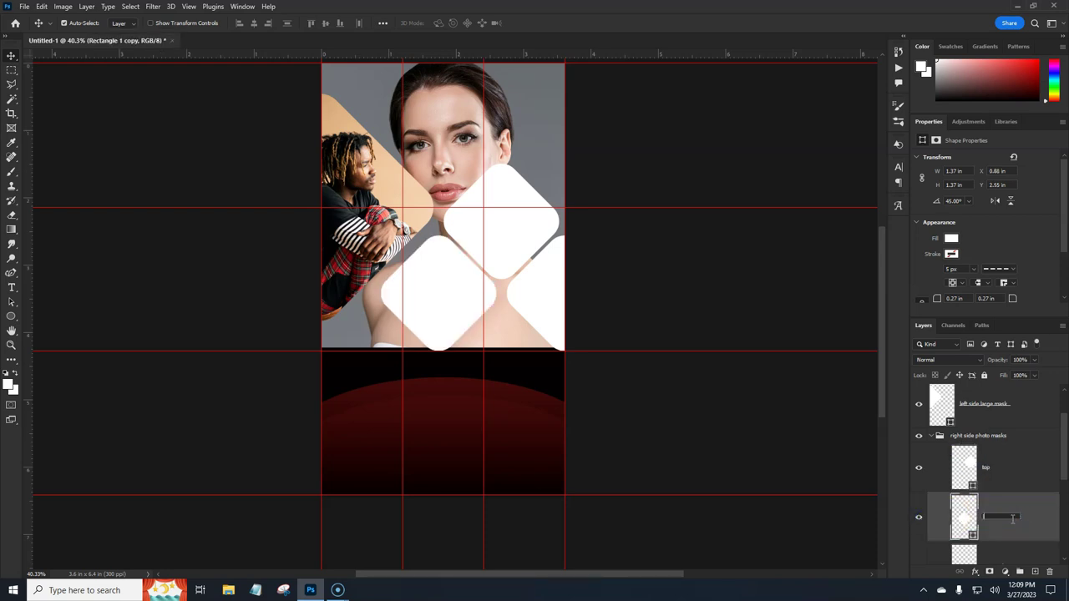
type("left side")
left_click(1041, 504)
scroll(1041, 505, "down", 1)
left_click(995, 519)
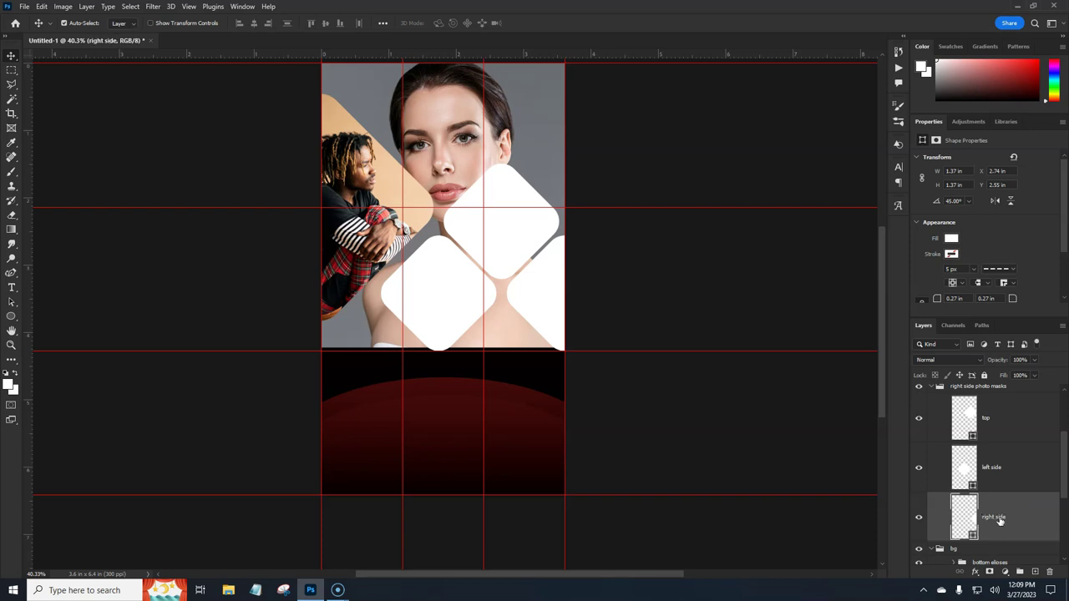
Step: Place the embedded "portrait-of-young-male-fashion-model-in-eyeglasses" photo directly above the "top" diamond layer
scroll(1044, 485, "up", 1)
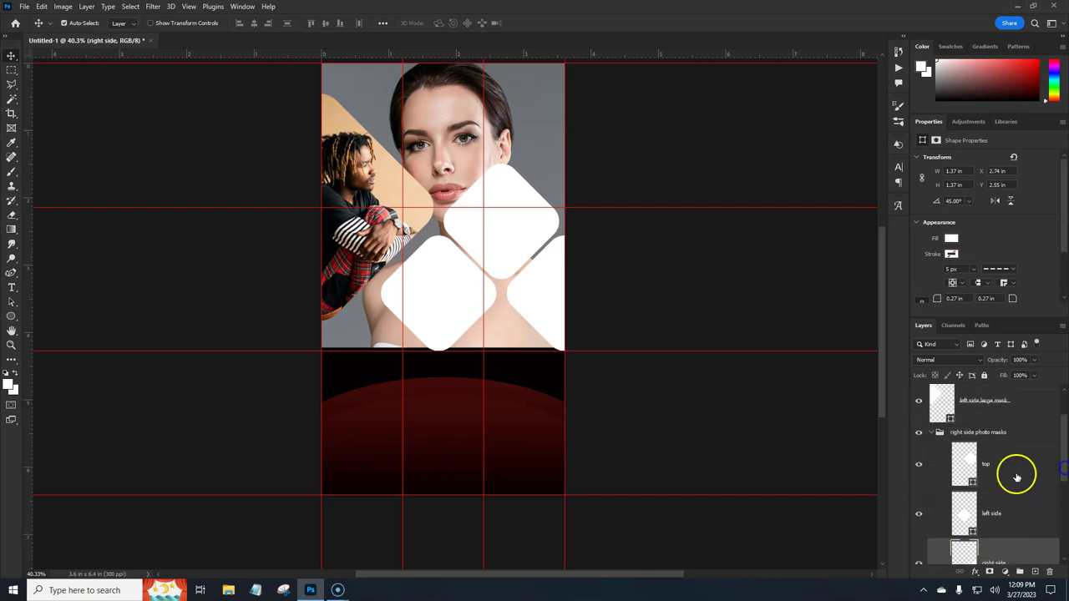
left_click(1016, 474)
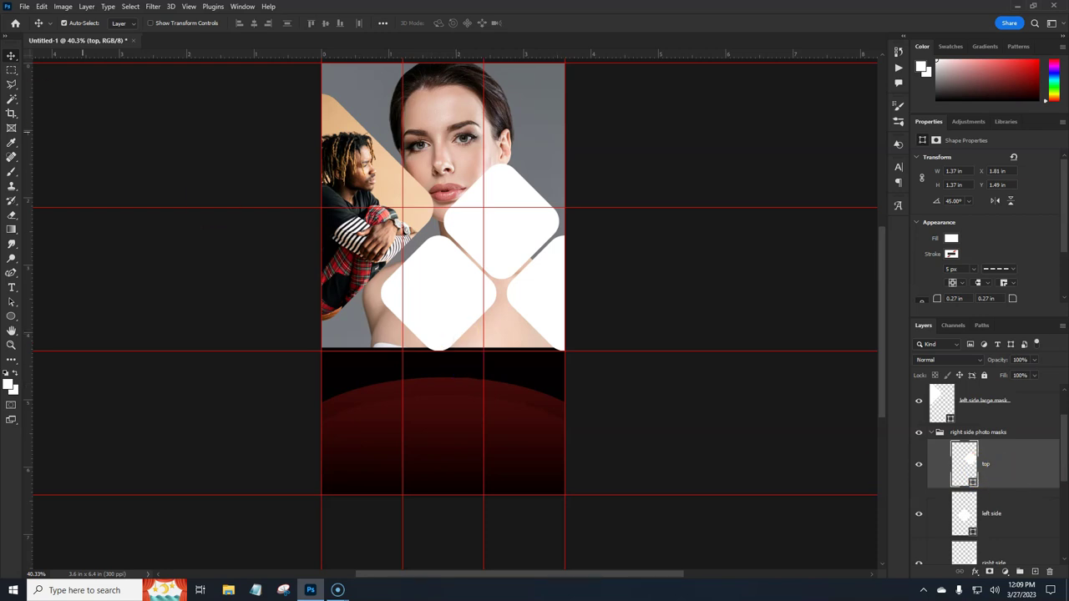
left_click(18, 12)
left_click(72, 229)
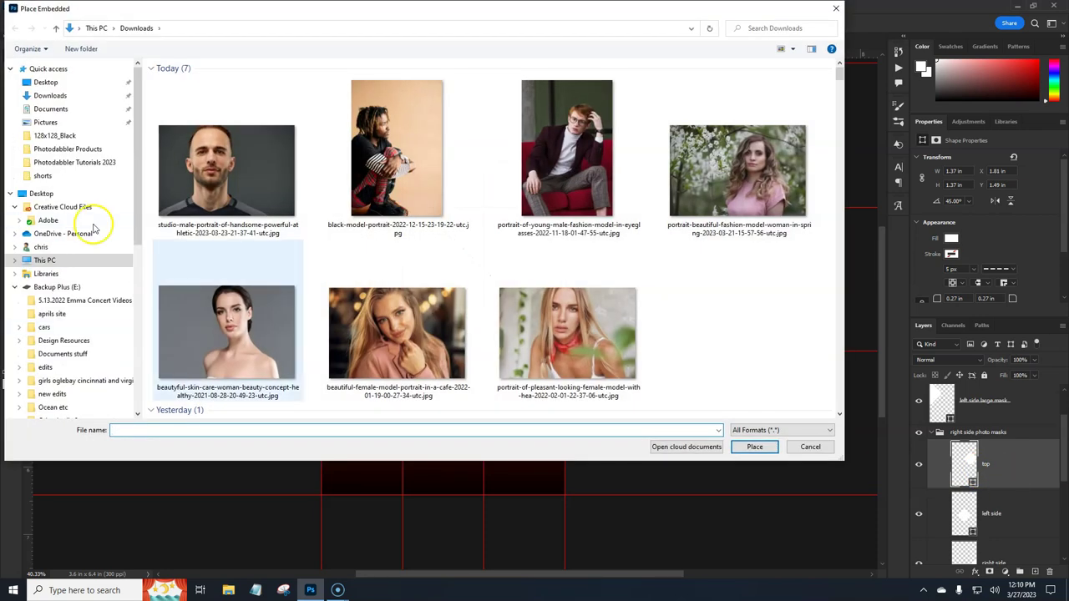
left_click(566, 188)
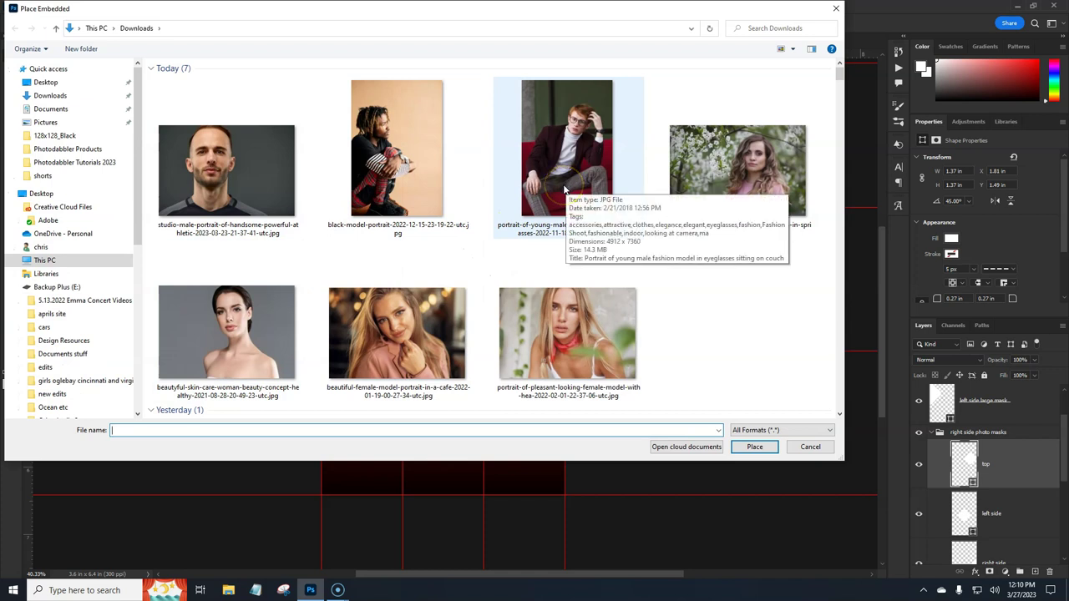
left_click(755, 446)
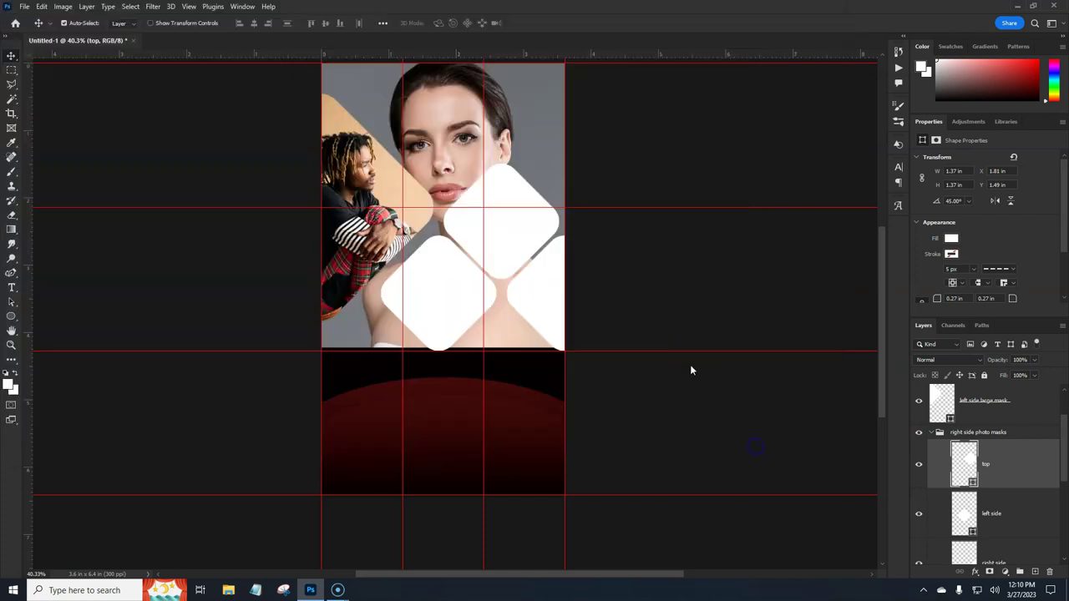
Step: Place the embedded "beautiful-female-model-portrait-in-a-cafe" photo above the "left side" diamond layer and clip it to that diamond
left_click(24, 6)
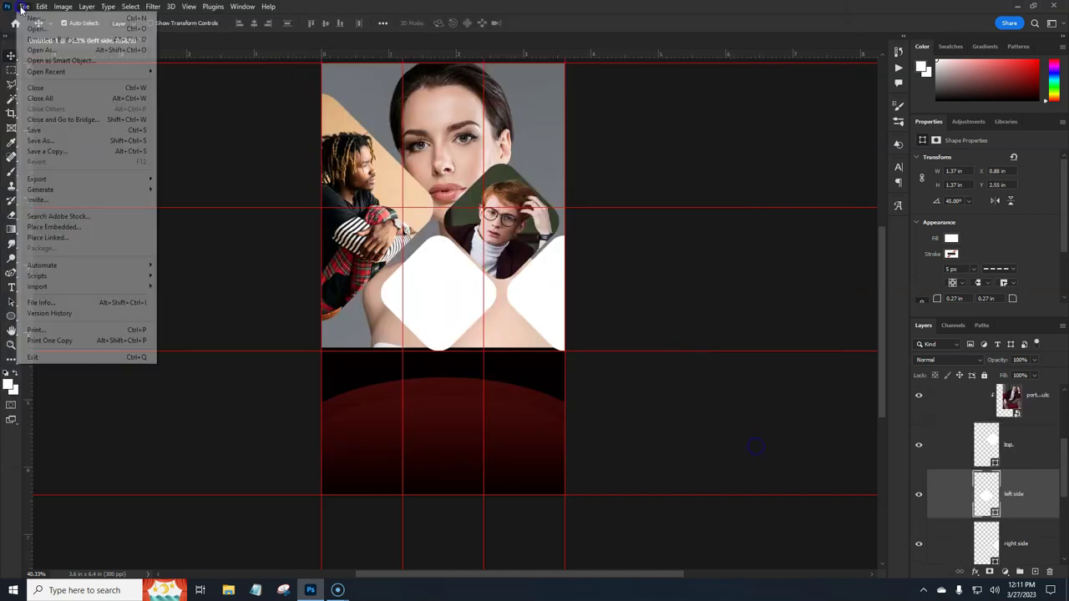
left_click(70, 228)
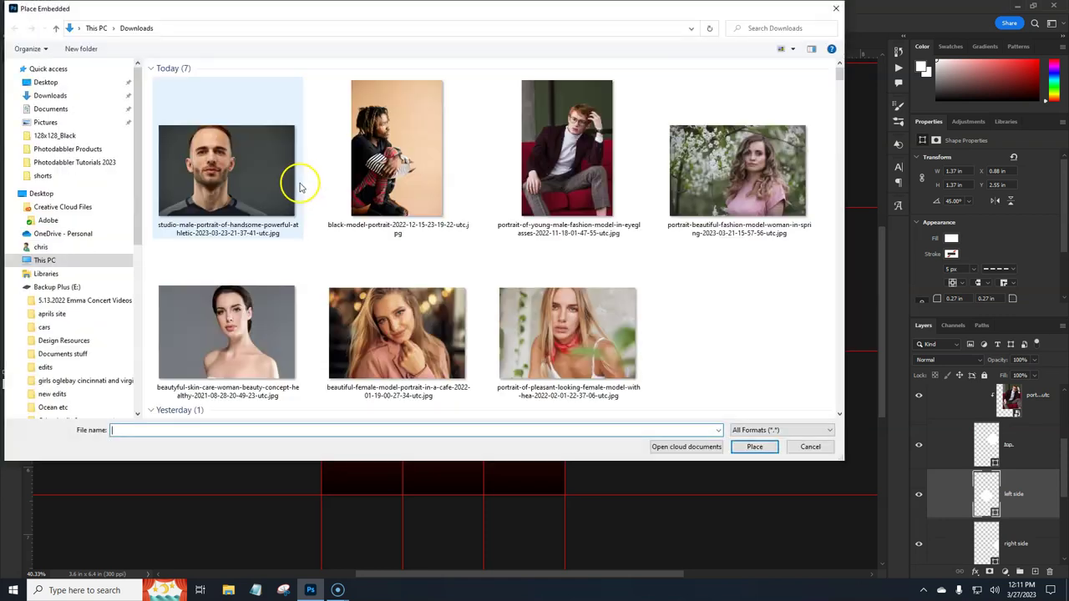
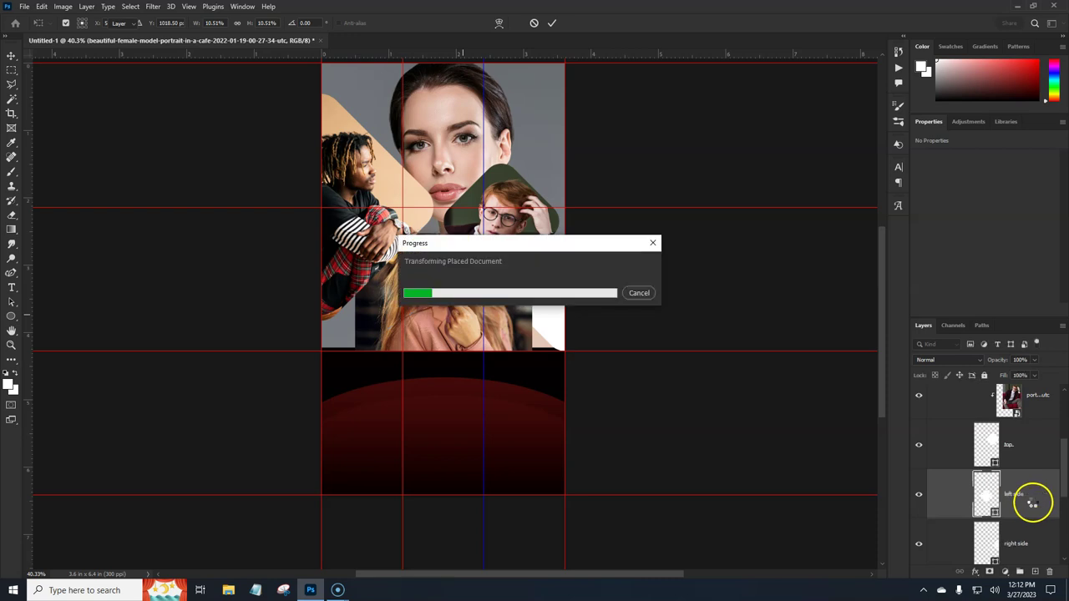
right_click(1030, 507)
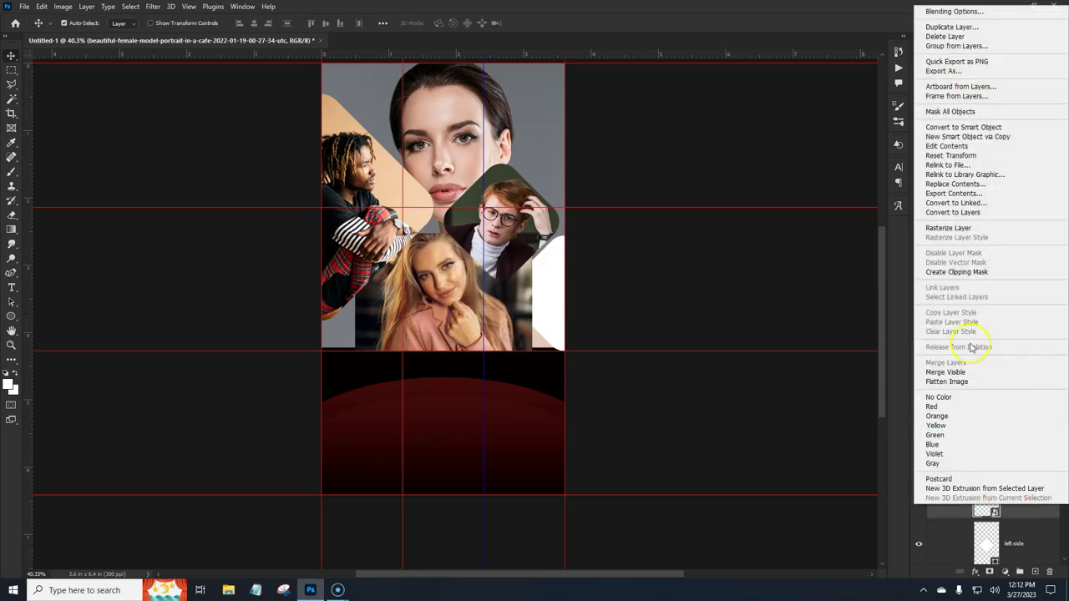
left_click(945, 284)
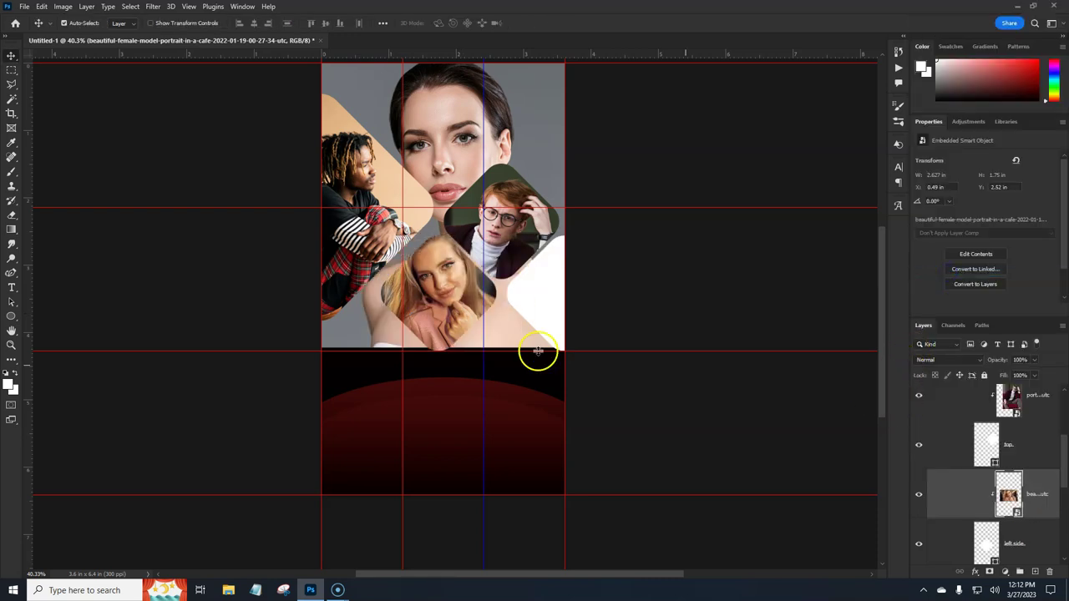
Step: Place the embedded "portrait-of-pleasant-looking-female-model-with-hea" photo directly above the "right side" diamond layer
left_click_drag(1061, 472, 1062, 506)
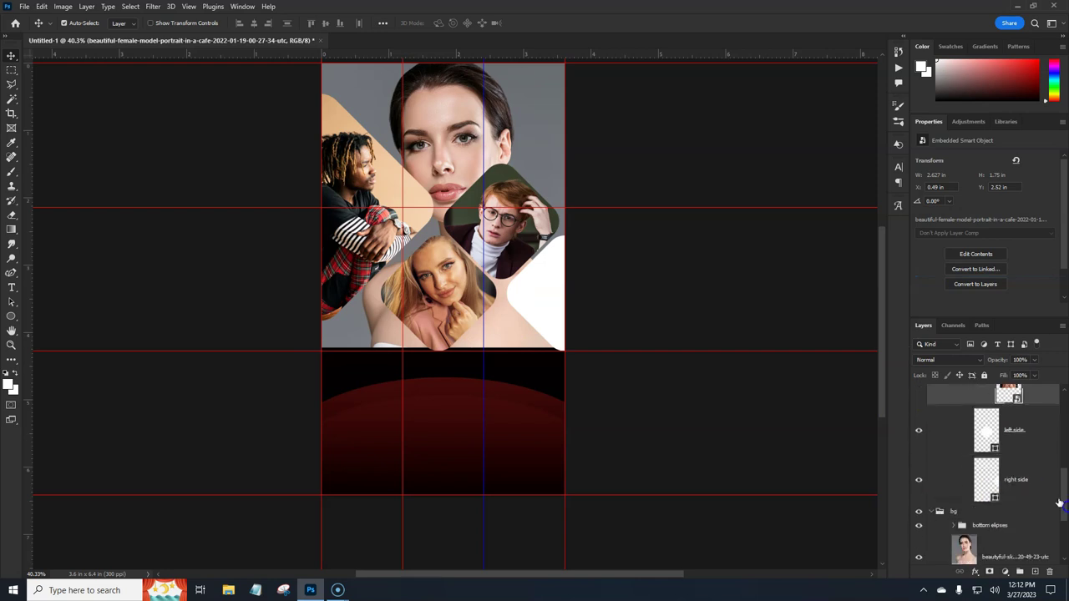
left_click(1041, 493)
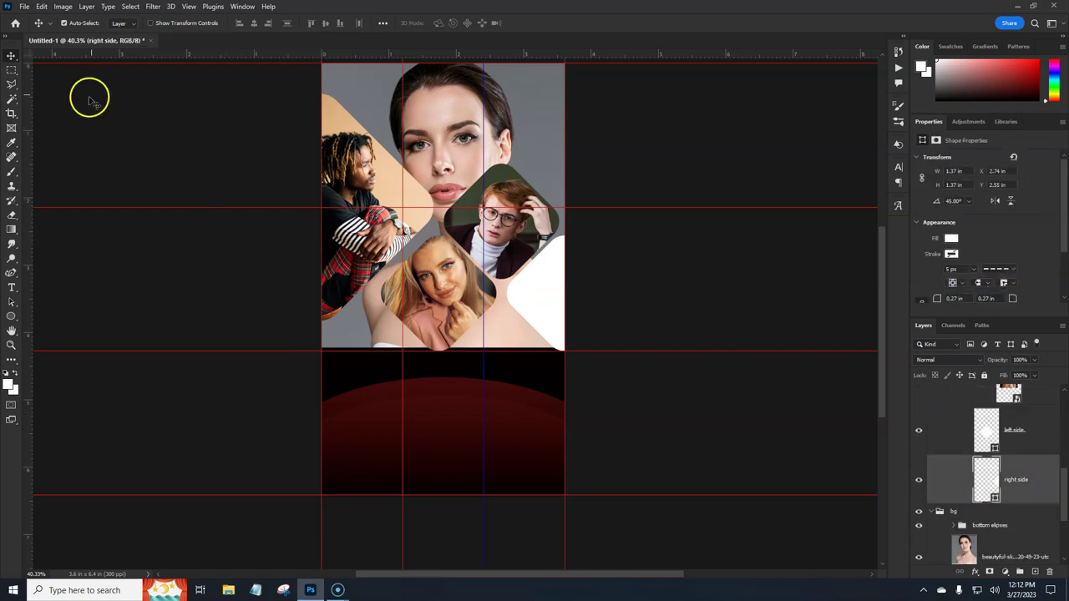
left_click(24, 7)
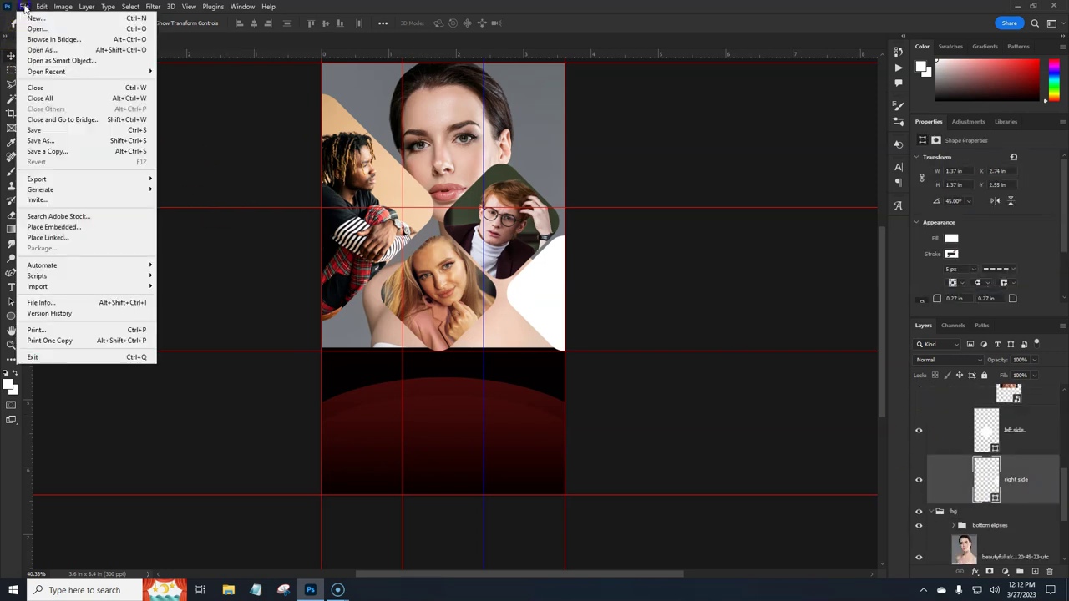
left_click(77, 225)
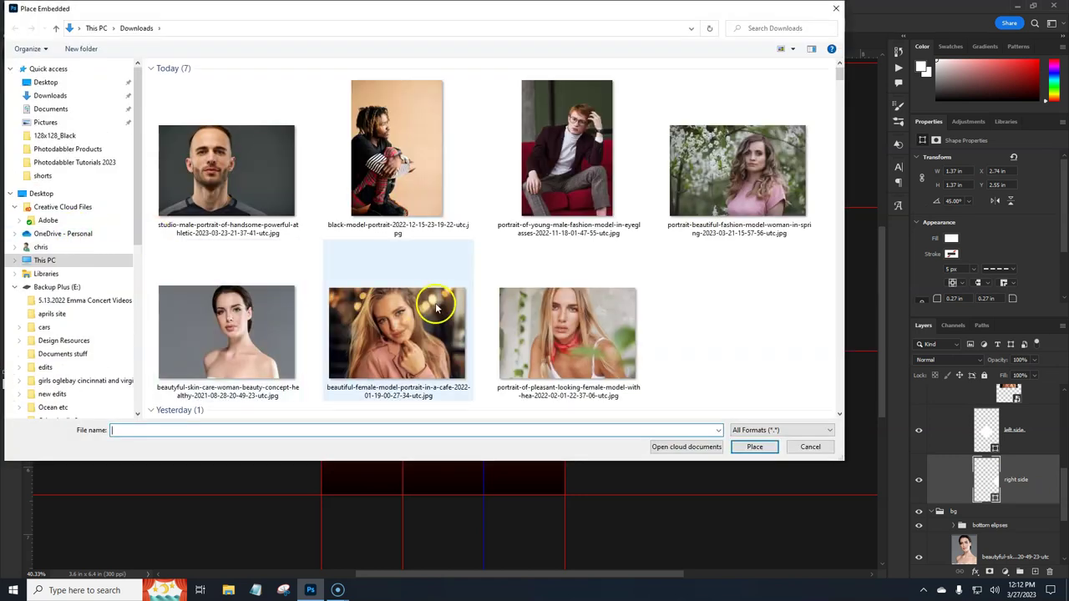
left_click(575, 347)
left_click(754, 448)
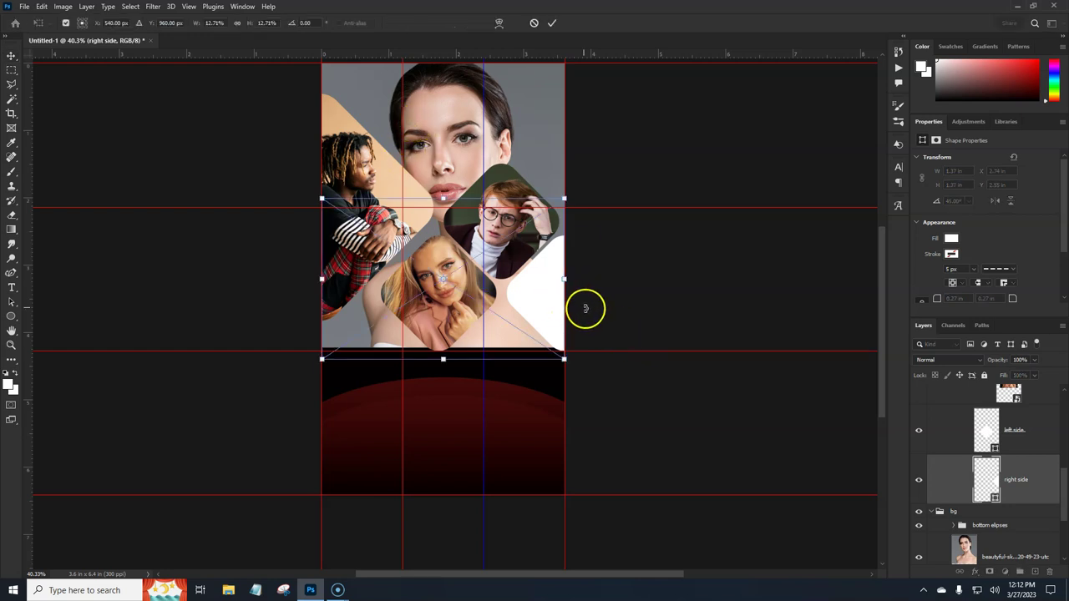
Step: Scale the placed photo to about 2.82 × 1.88 in and position it over the "right side" diamond, overhanging the canvas's right edge
left_click_drag(565, 277, 650, 335)
mouse_move(554, 316)
left_mouse_down()
mouse_move(561, 301)
mouse_move(571, 312)
left_mouse_up()
left_click_drag(636, 296, 655, 298)
left_click_drag(537, 326, 547, 328)
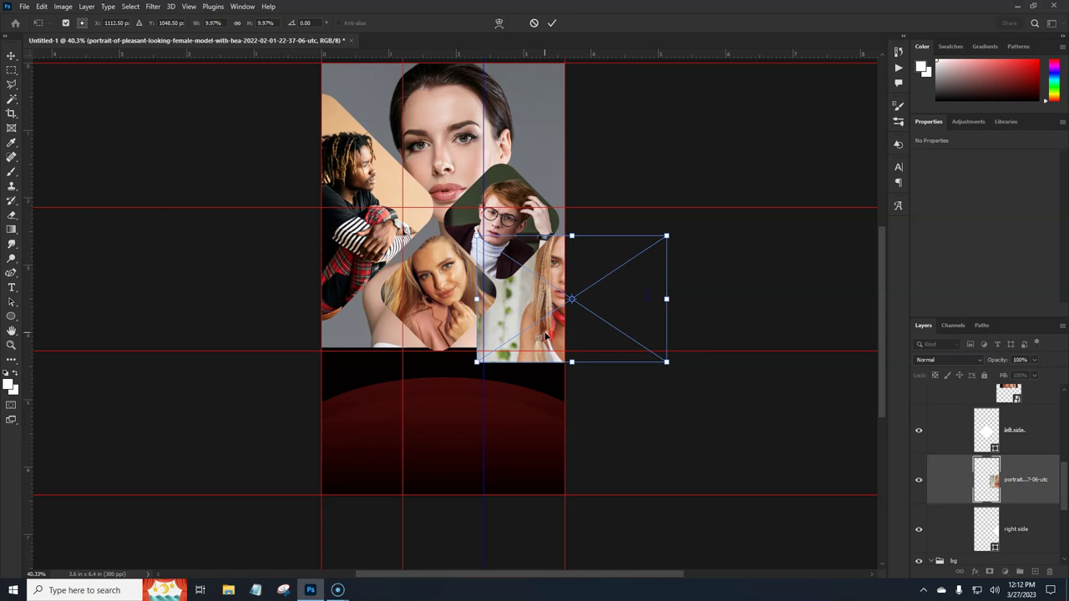
key("Return")
Step: Clip the photo to the "right side" diamond and shift it slightly up and left to about X 2.19 in, Y 2.45 in
left_click(954, 424)
left_click(1023, 499)
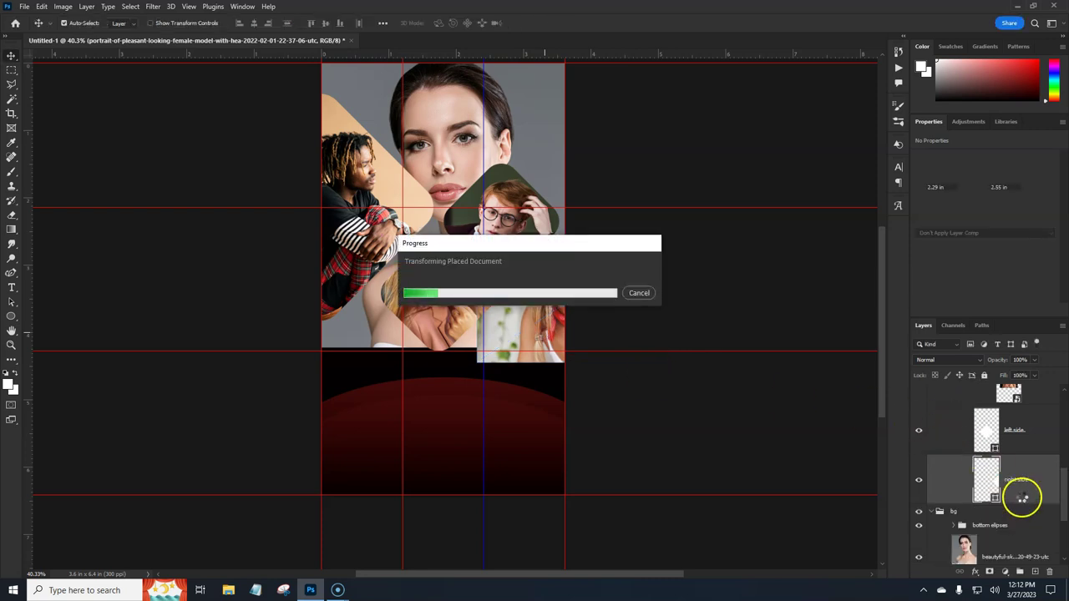
right_click(1022, 498)
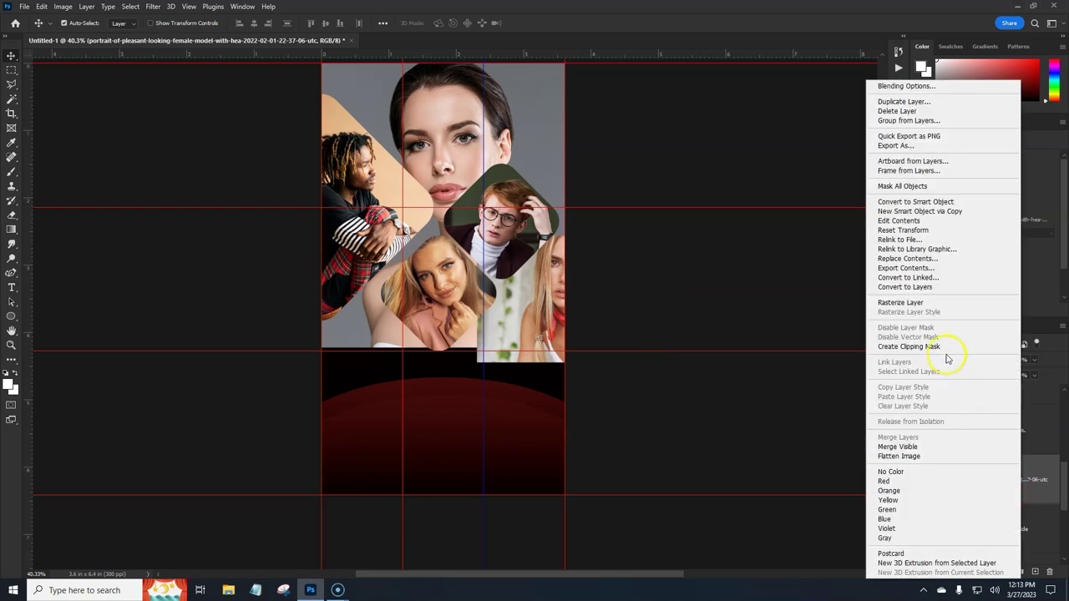
left_click(945, 354)
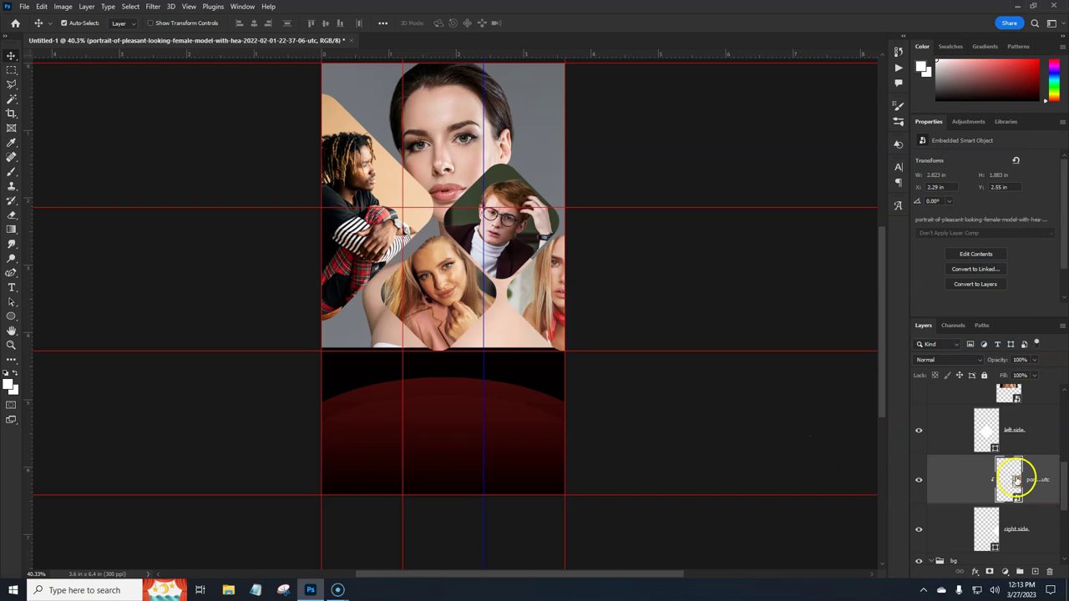
mouse_move(551, 285)
left_mouse_down()
mouse_move(546, 270)
mouse_move(593, 277)
mouse_move(528, 280)
mouse_move(539, 288)
mouse_move(543, 274)
left_mouse_up()
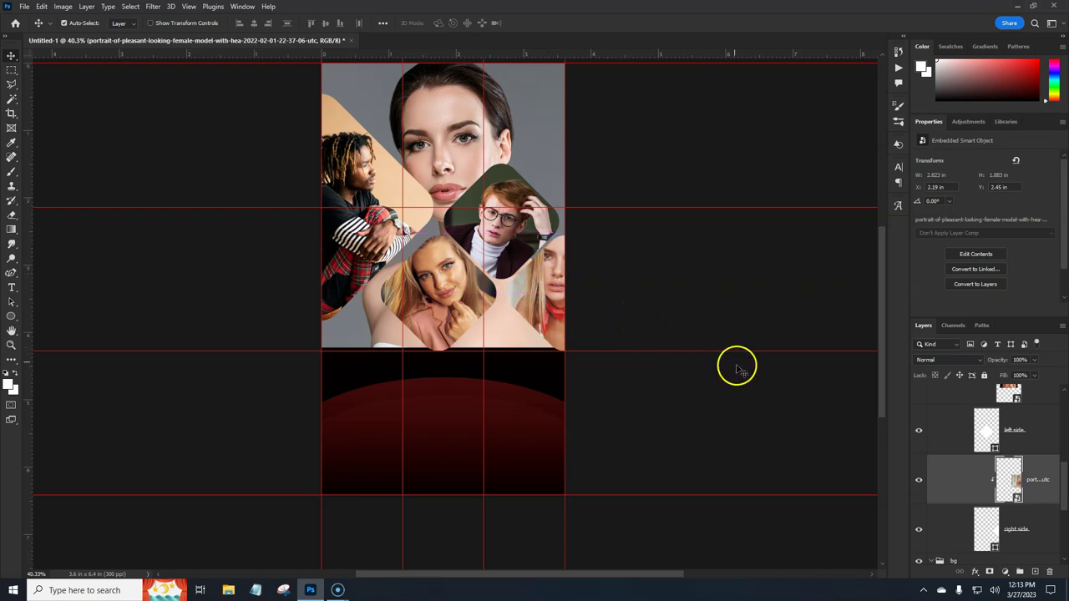
left_click_drag(1059, 502, 1062, 534)
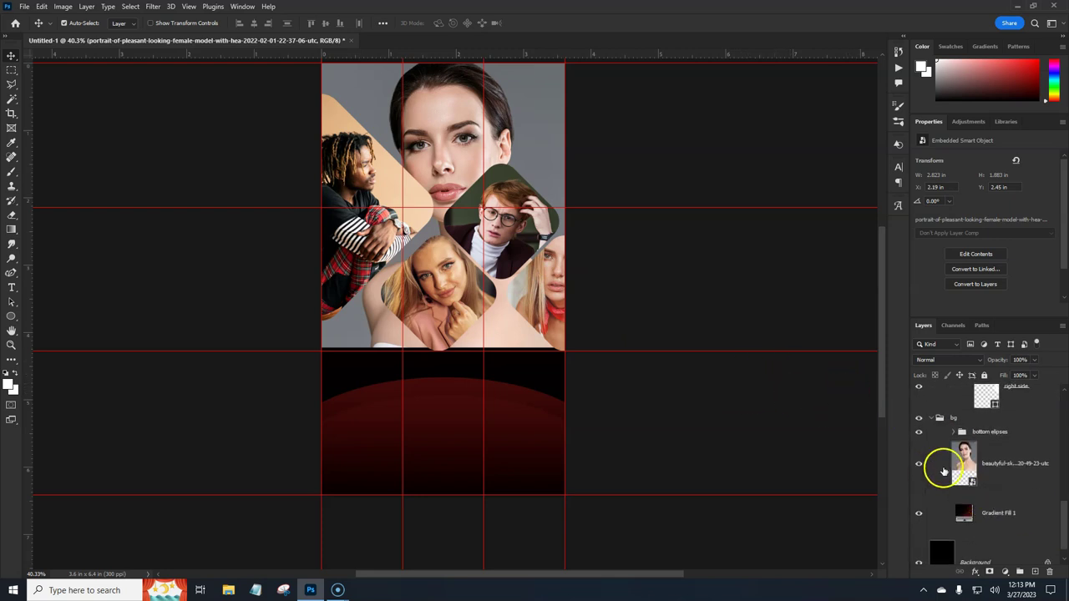
Step: Add a Gradient Map adjustment layer directly above the "beautyful-skin-care-woman" background photo in the "bg" group
left_click(932, 470)
left_click(919, 470)
left_click(919, 470)
left_click(1001, 480)
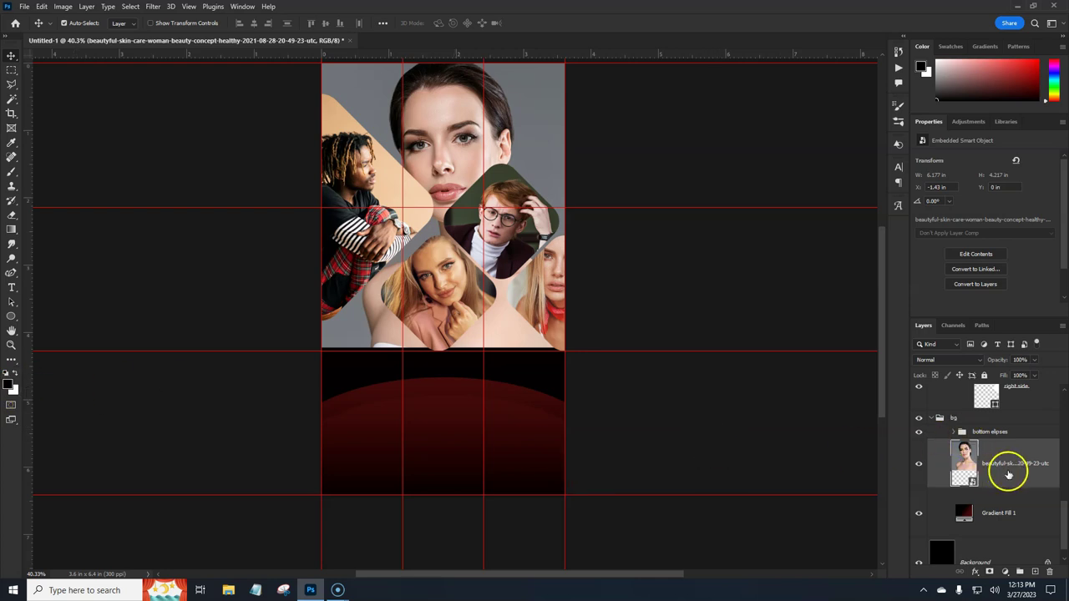
left_click(1006, 571)
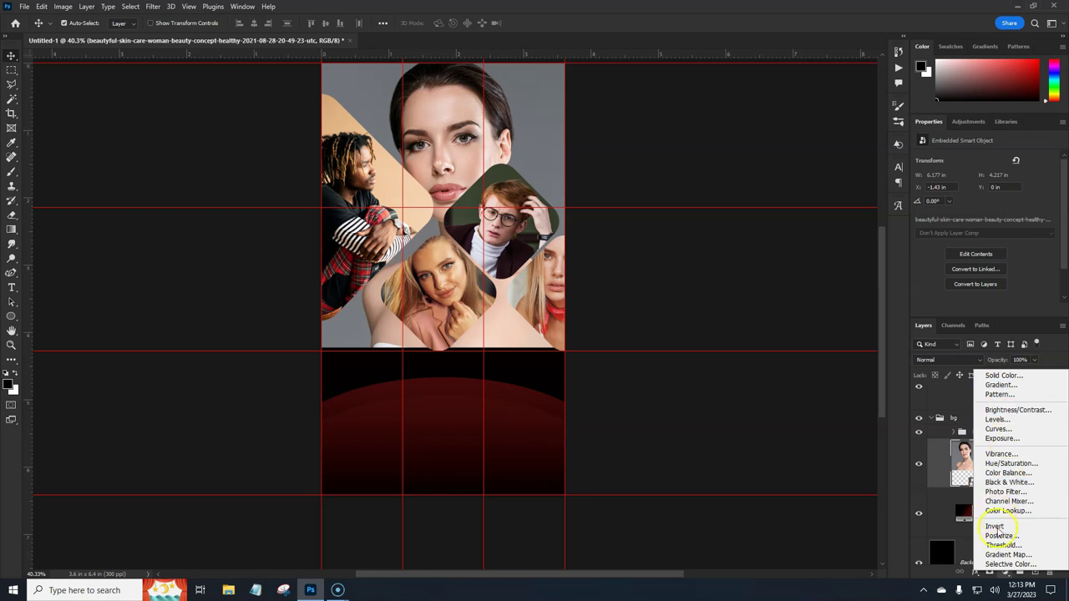
left_click(1000, 555)
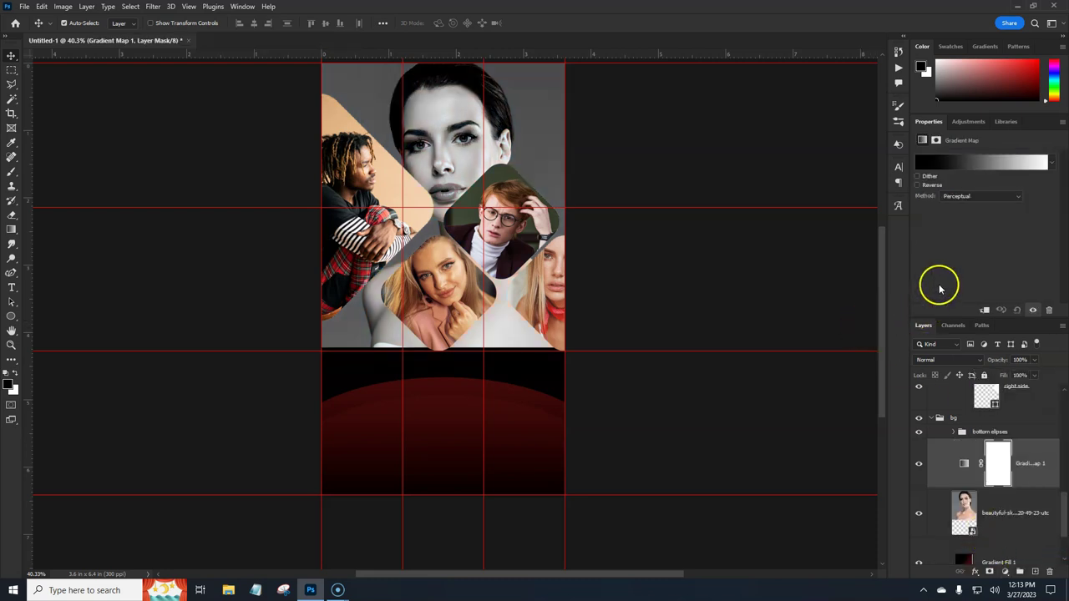
Step: Change the gradient map's white end stop to a light red so the background photo gets a red tint
left_click(957, 167)
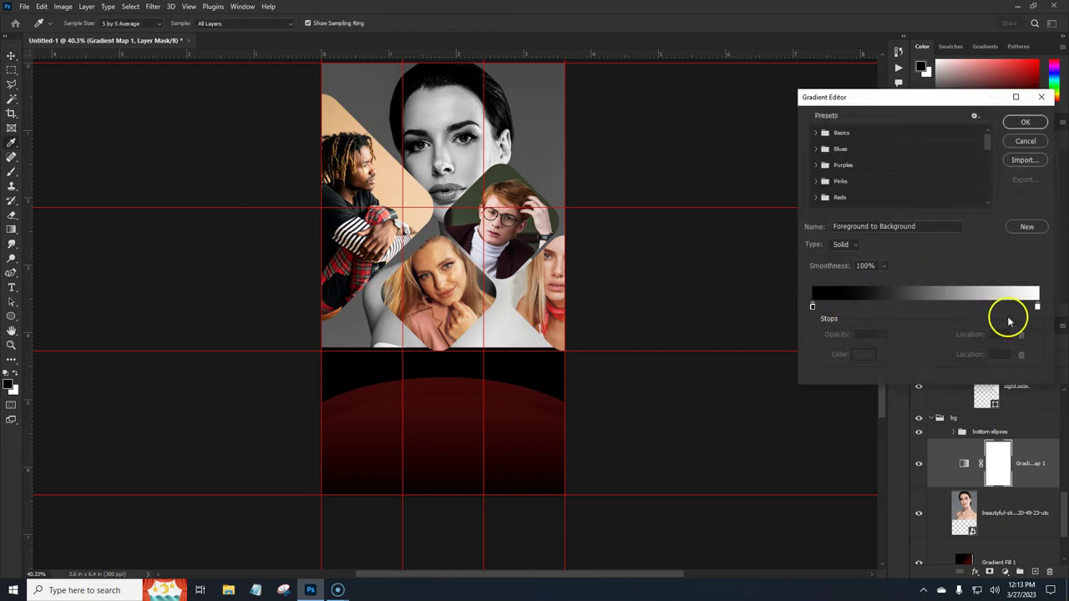
left_click(1038, 308)
left_click(863, 354)
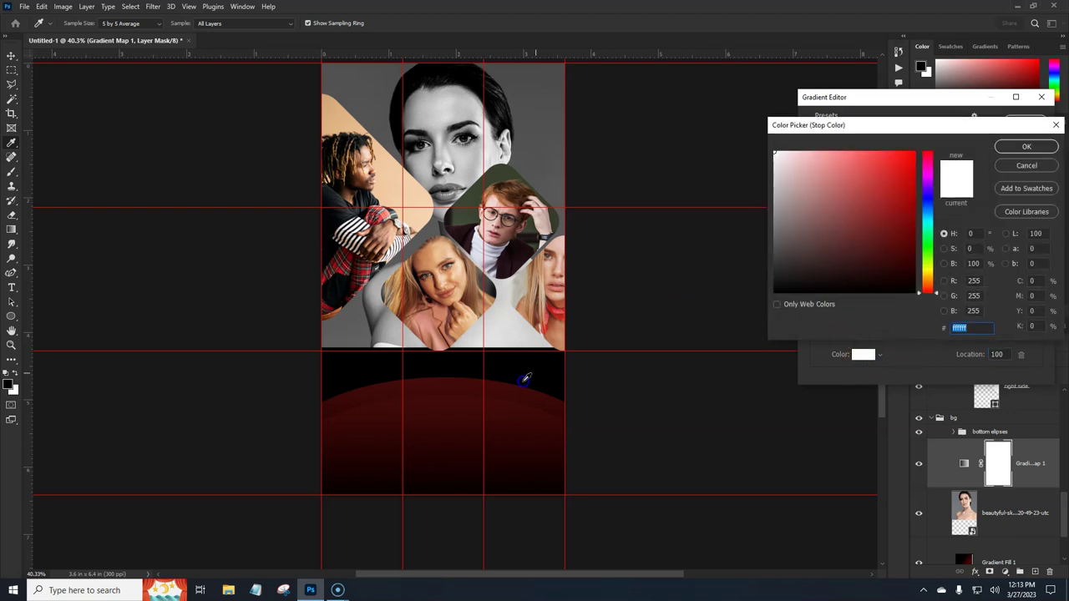
left_click_drag(884, 225, 895, 171)
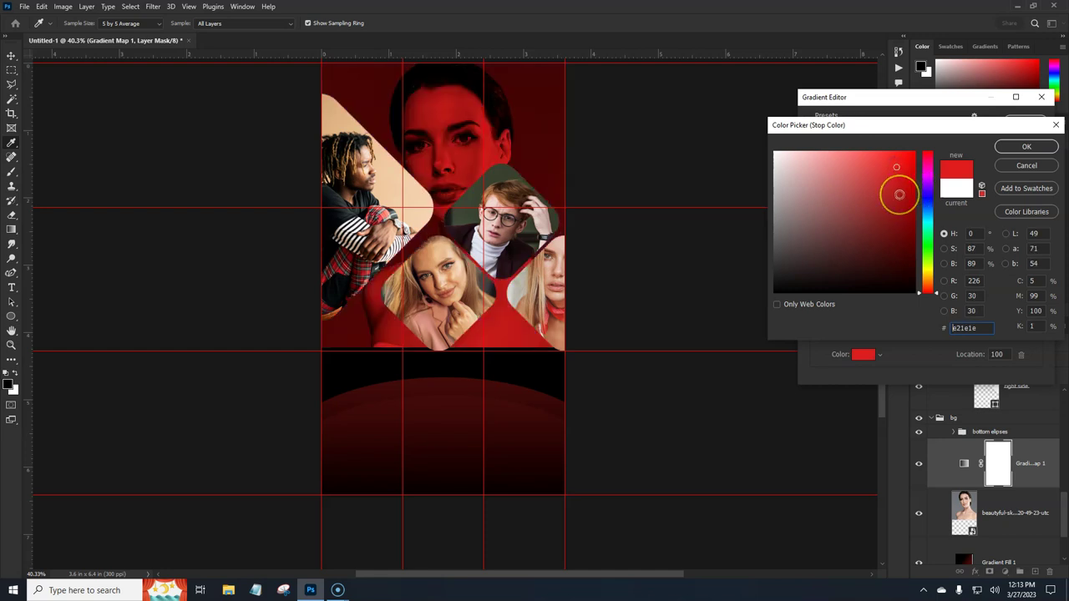
left_click_drag(899, 194, 852, 160)
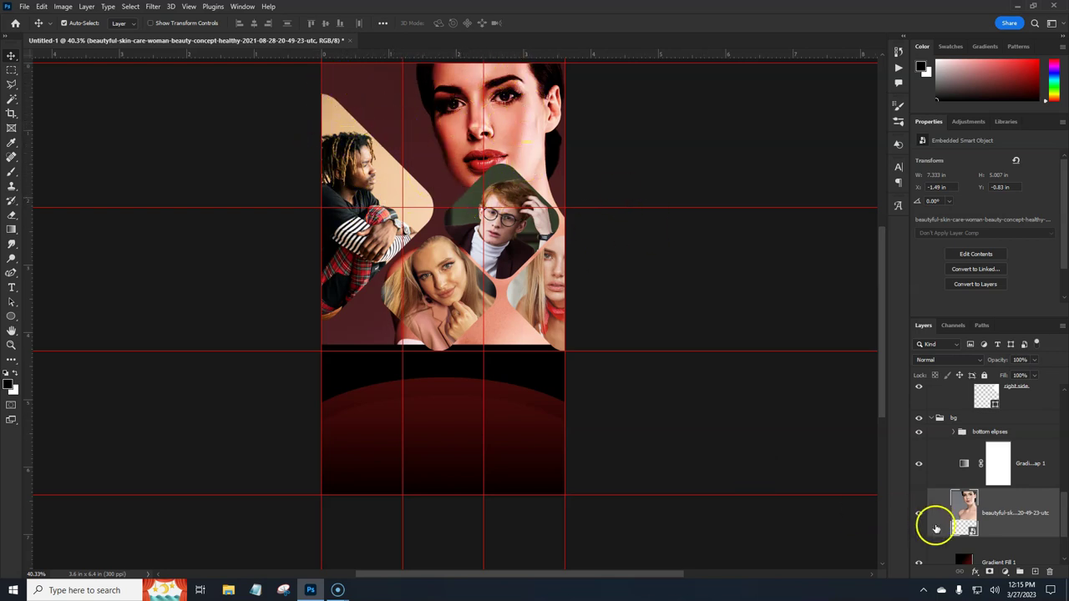
Step: Add a layer mask to the background photo and set the Gradient tool to the Foreground to Transparent preset
left_click(989, 573)
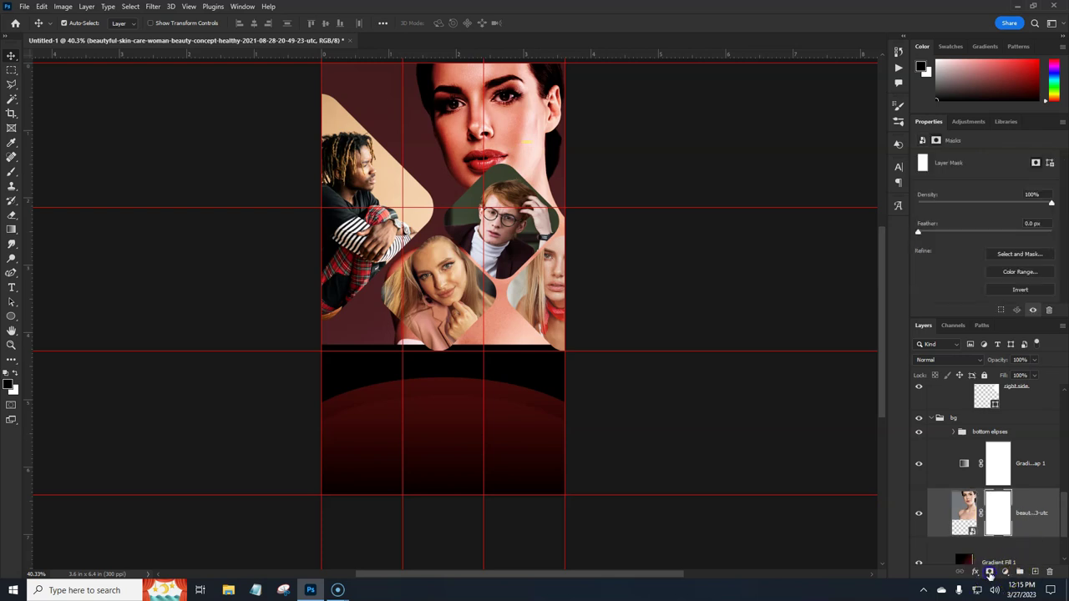
left_click(12, 231)
left_click(37, 231)
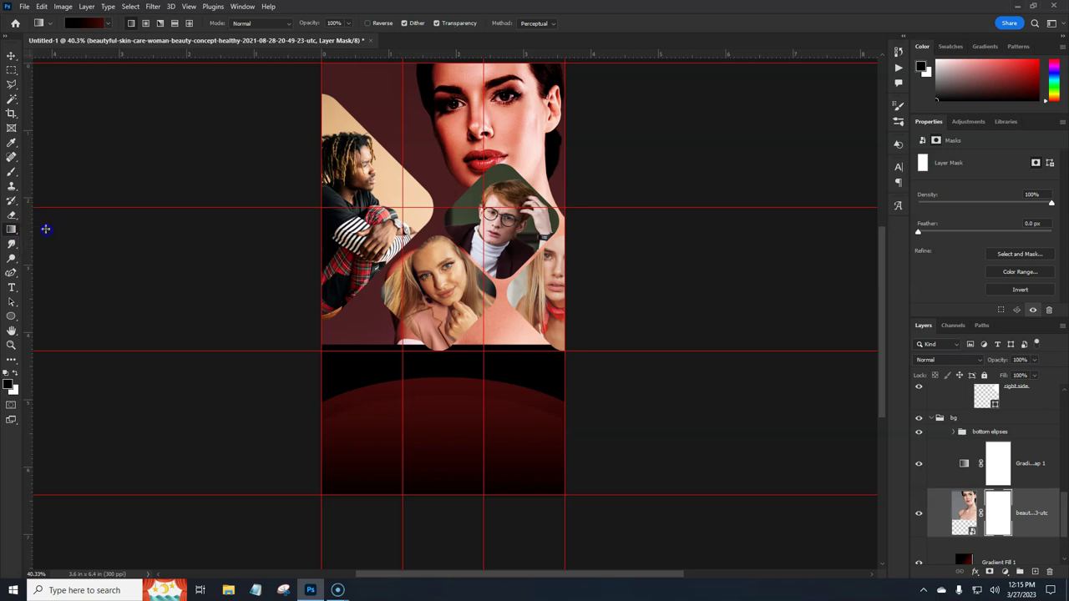
left_click(83, 23)
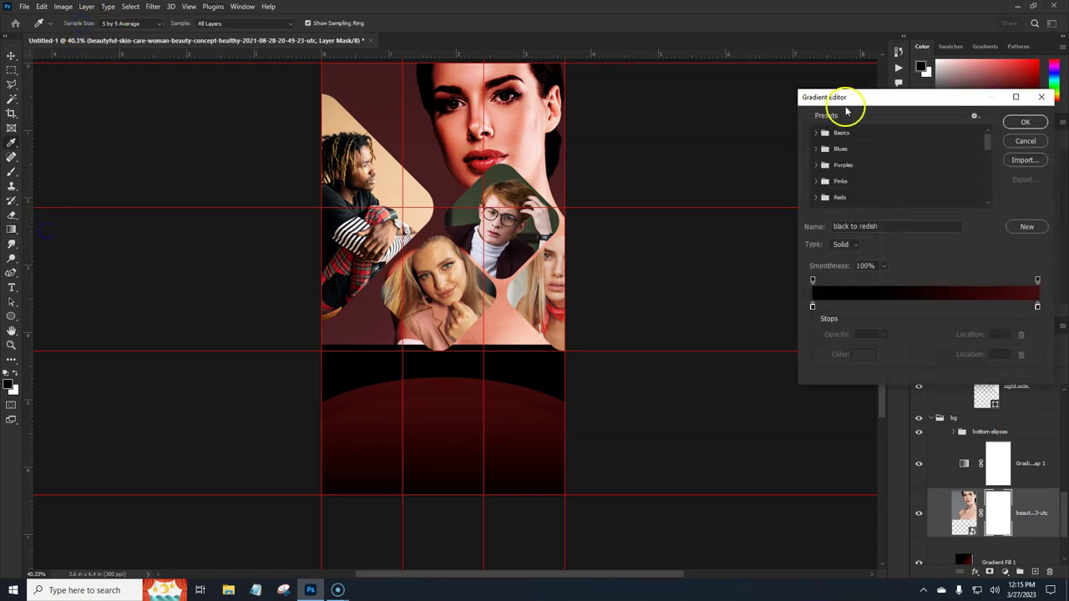
left_click(813, 133)
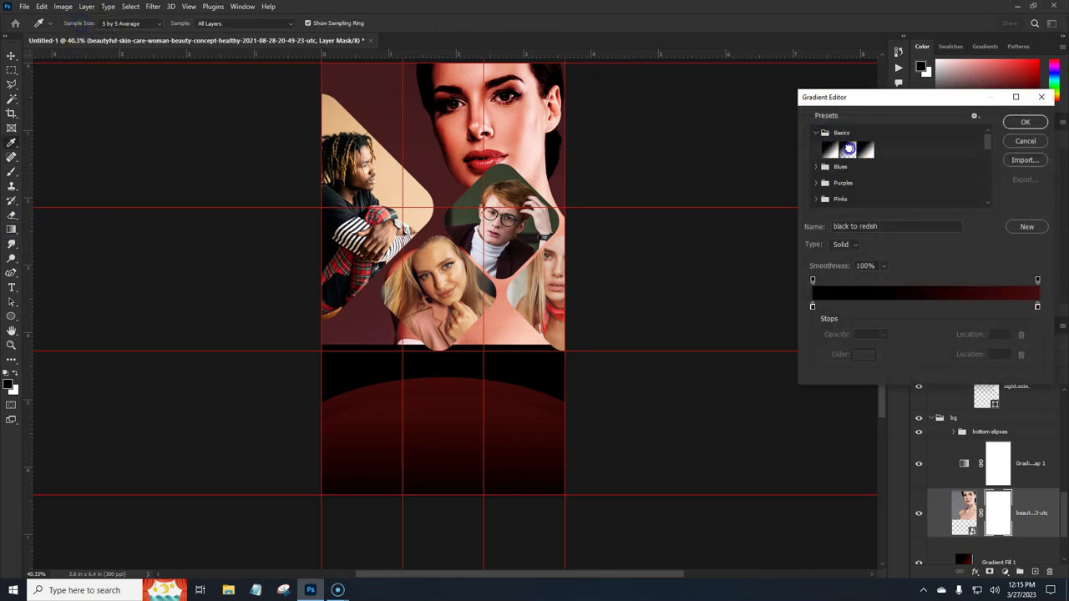
left_click(847, 148)
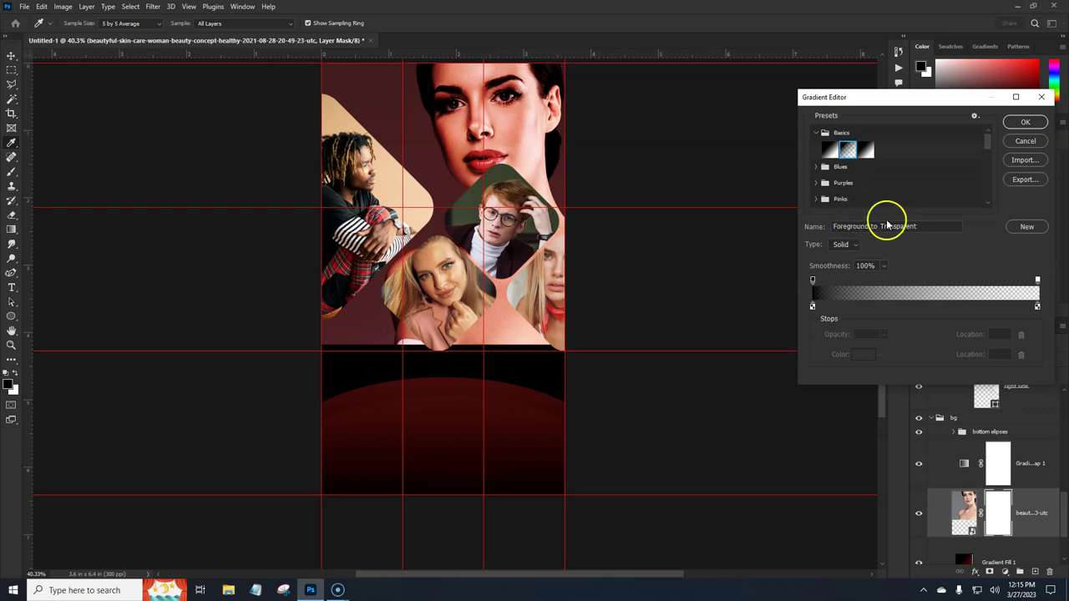
left_click(1026, 122)
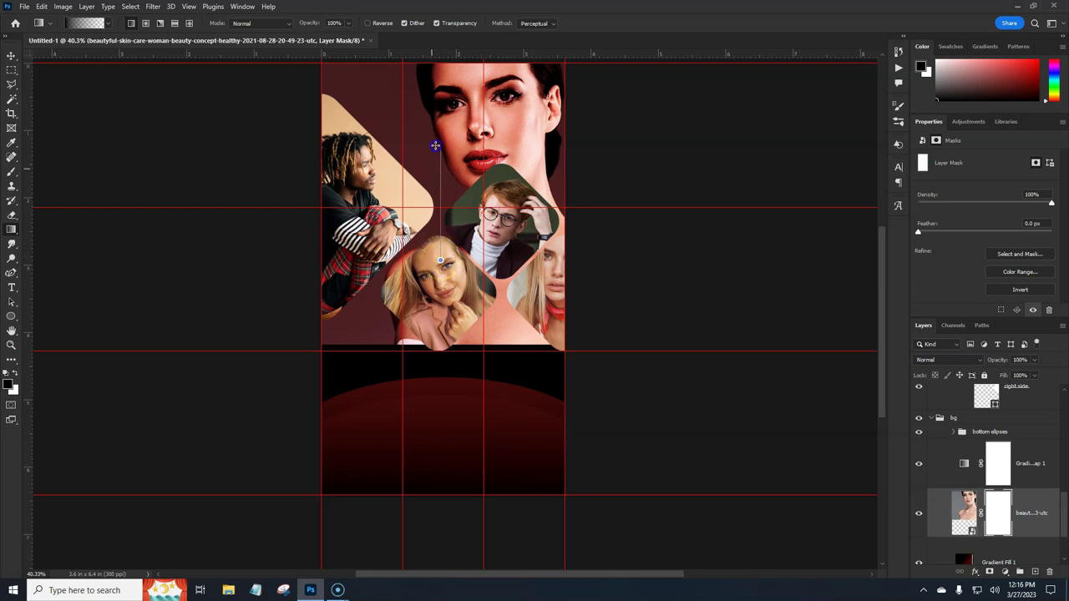
left_click_drag(433, 146, 433, 146)
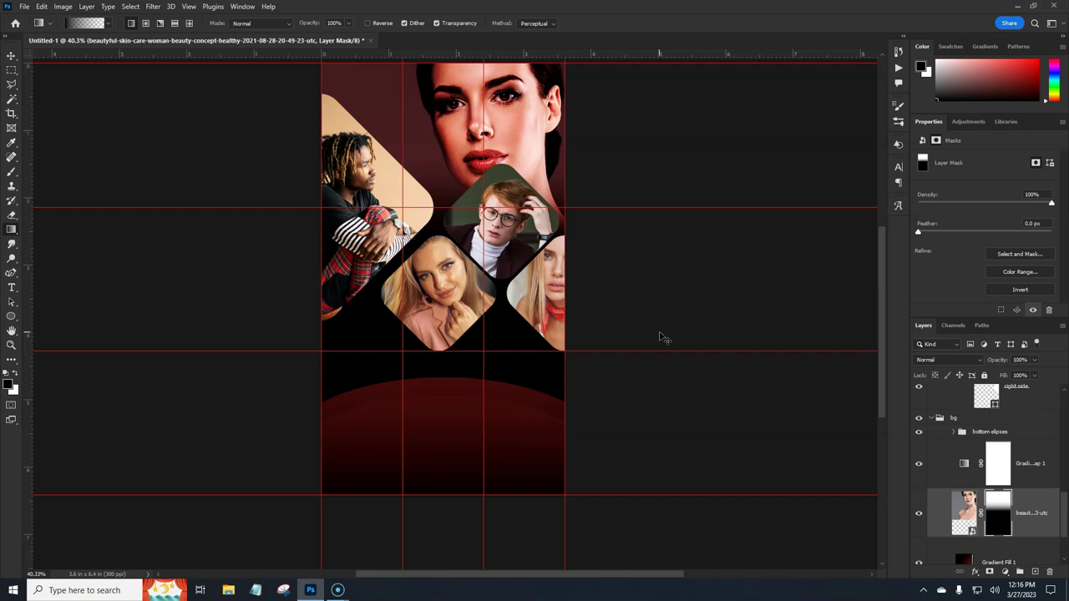
key("ctrl+z")
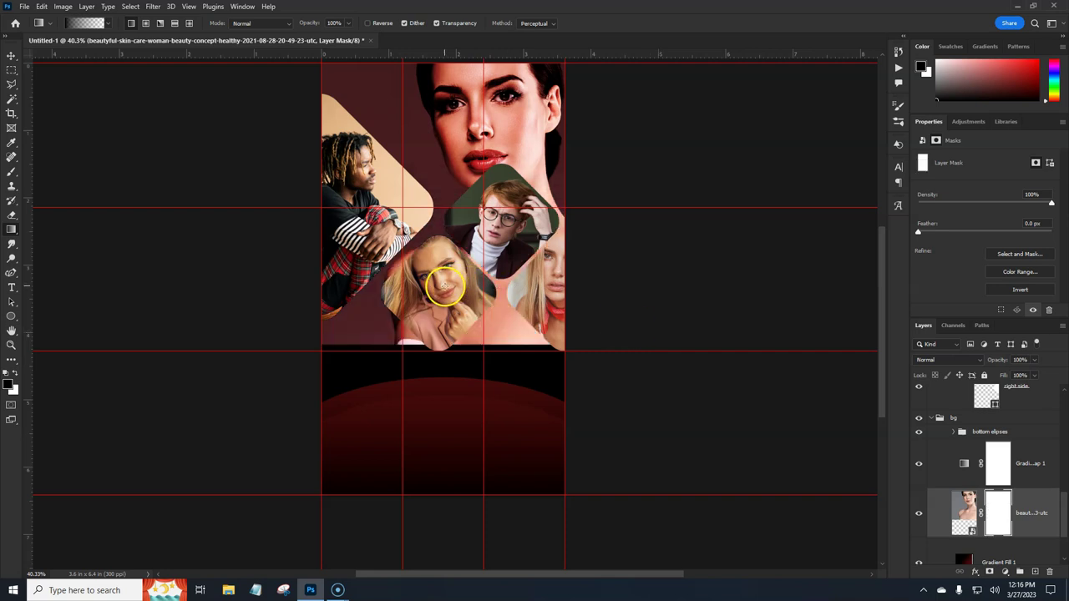
left_click_drag(439, 165, 439, 165)
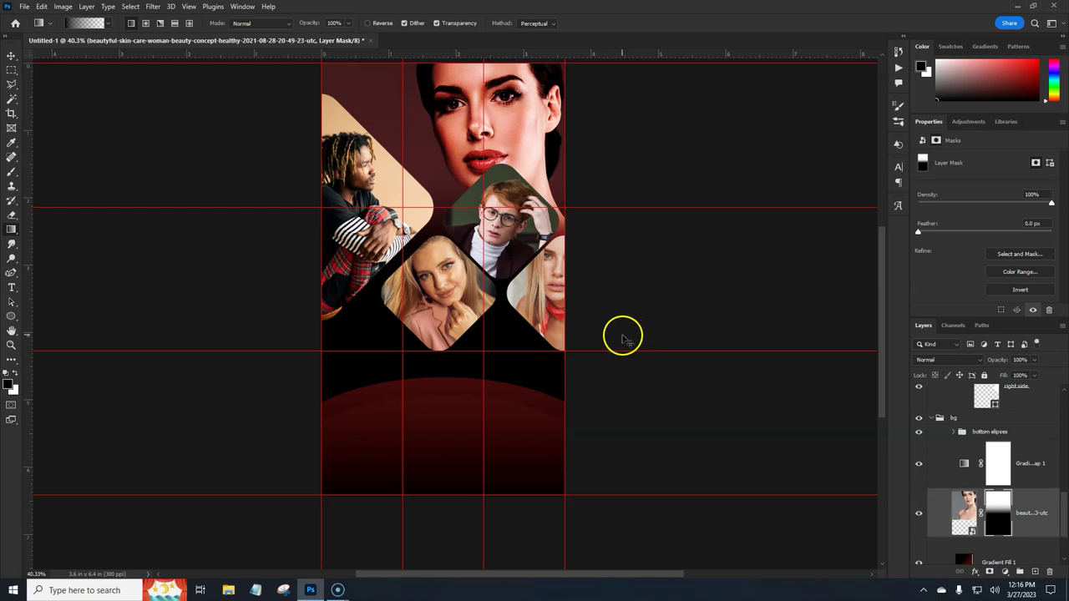
key("ctrl+z")
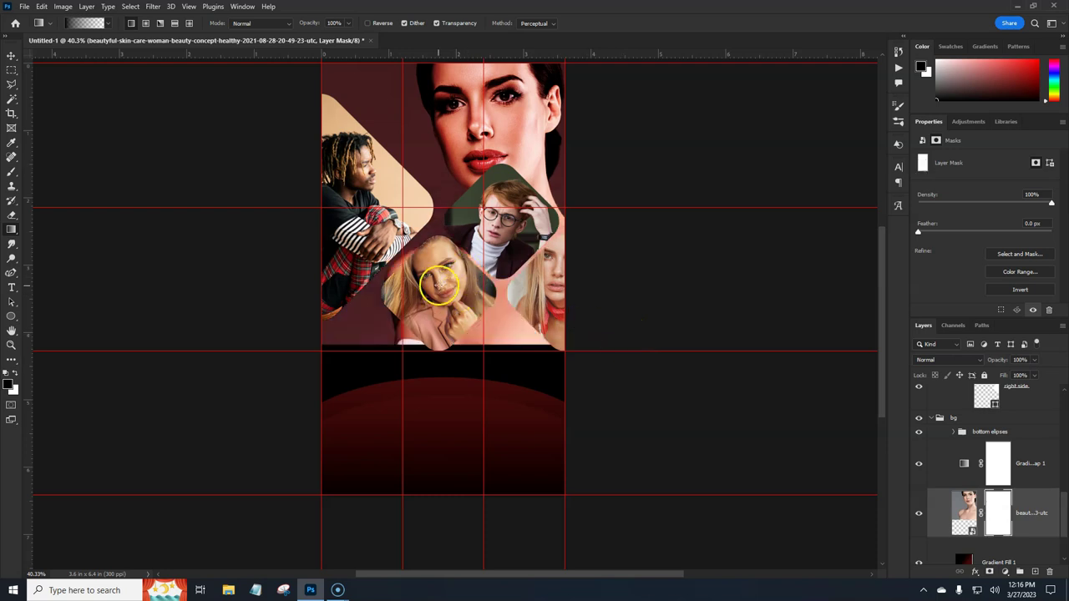
Step: Draw an upward black-to-transparent gradient on the background photo's mask so its lower part fades into the dark background
left_click_drag(438, 308, 441, 324)
left_click_drag(427, 134, 428, 134)
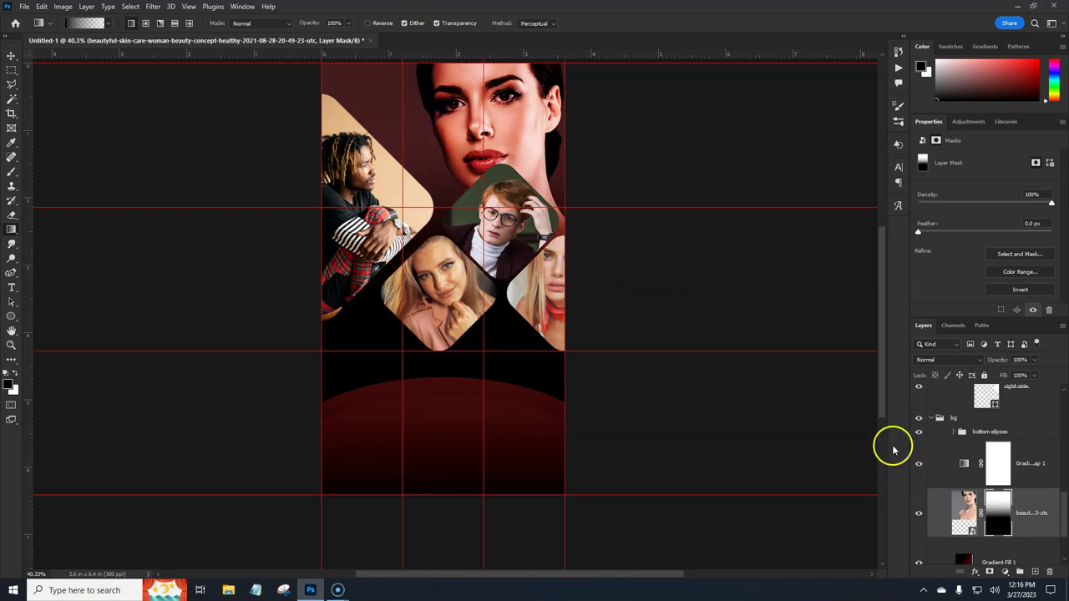
Step: Compare the background photo with and without the gradient map, and delete the Gradient Map adjustment layer
left_click(920, 466)
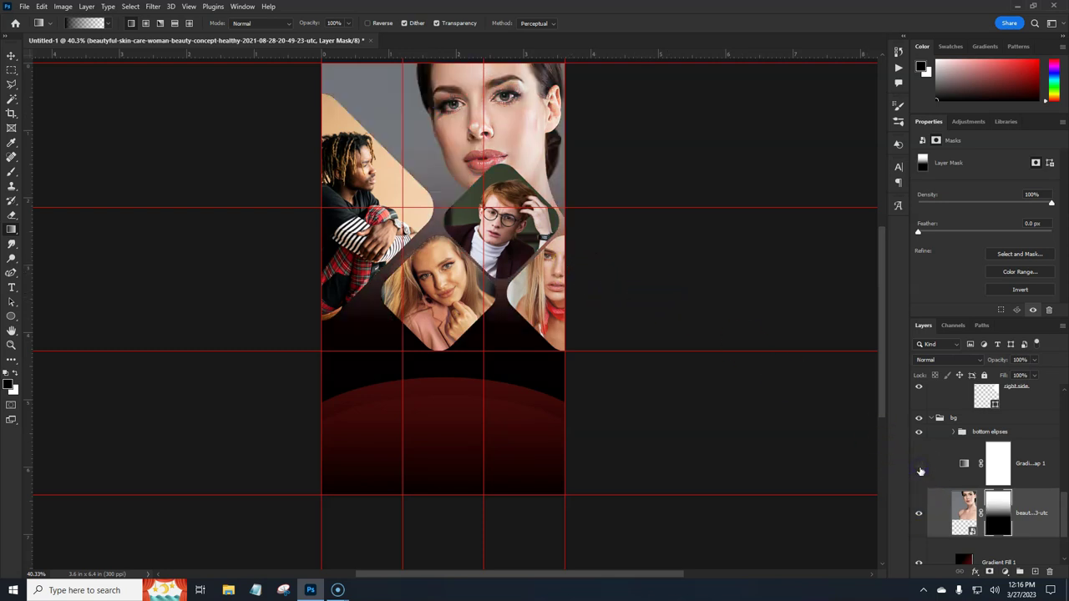
left_click(920, 466)
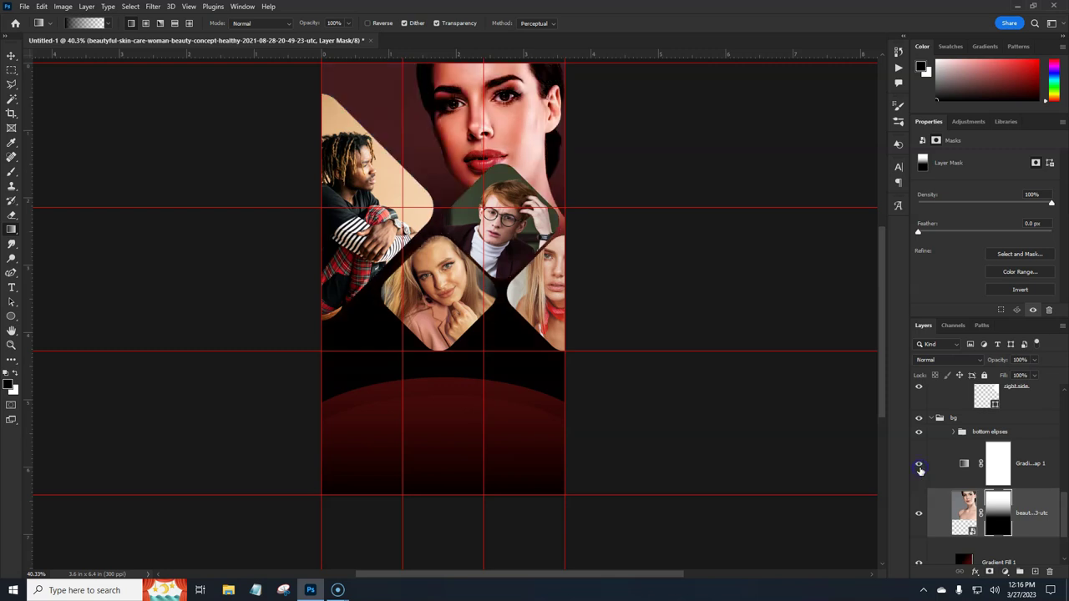
left_click(920, 468)
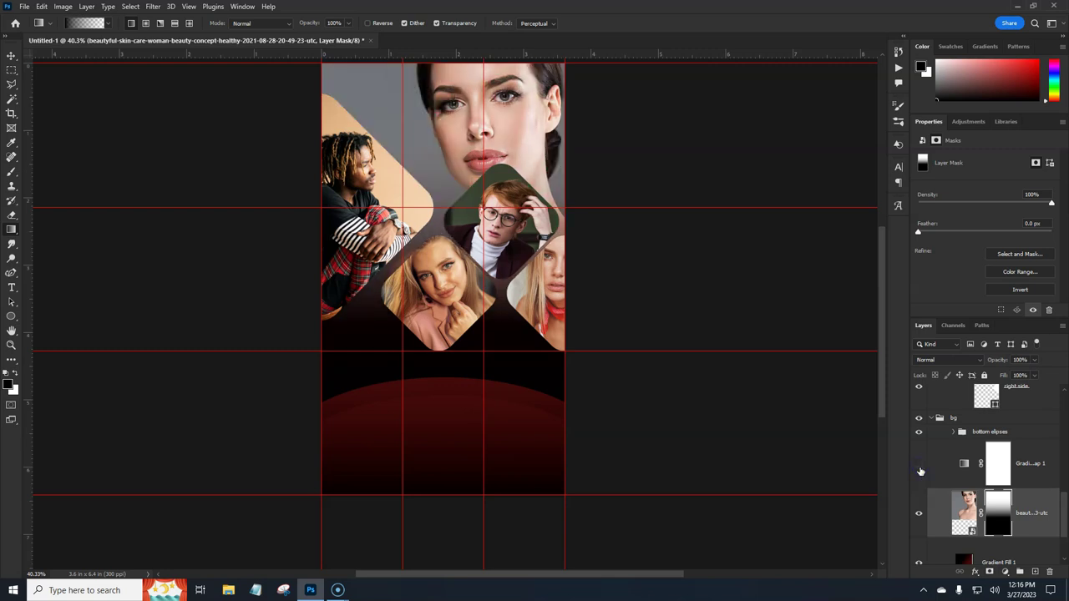
left_click_drag(1043, 477, 1049, 543)
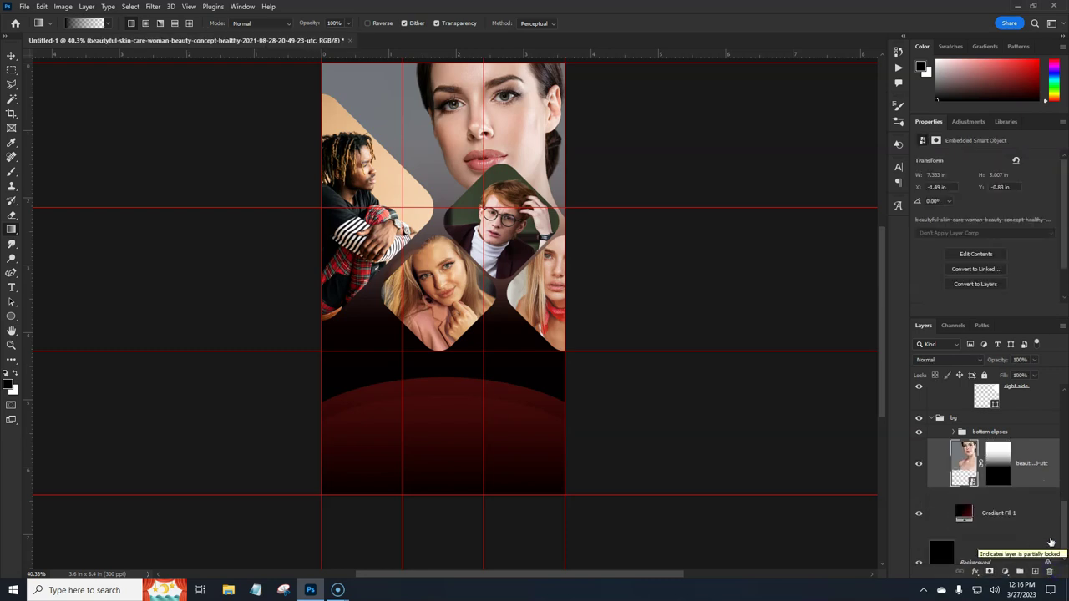
Step: Draw a black rounded square of 1008 × 1008 px with 0.39 in corner radius above the "bottom elipses" group, behind the portrait diamonds
left_click(984, 432)
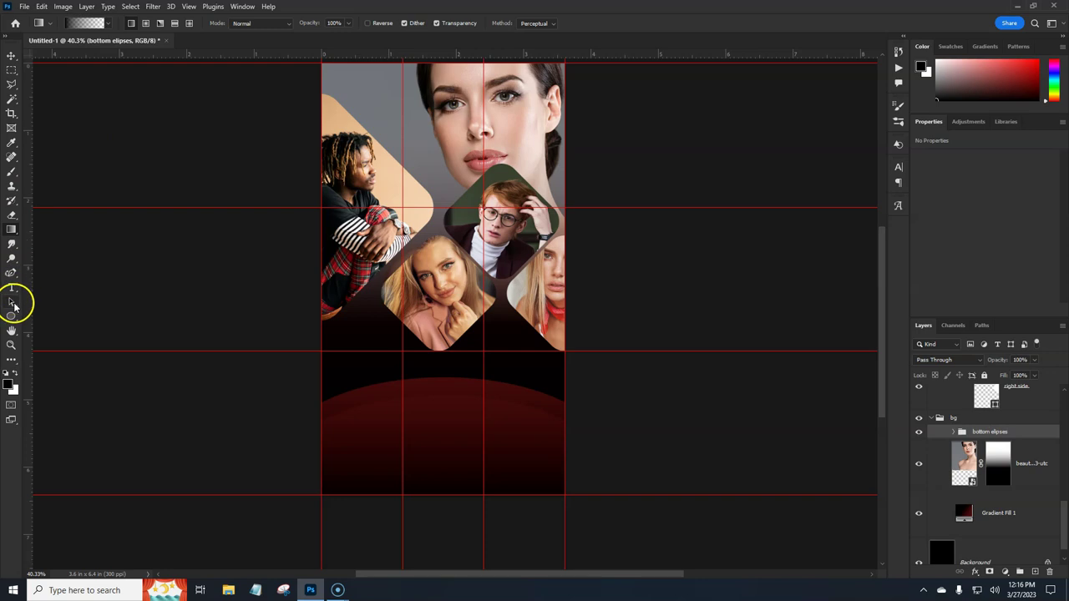
left_click(11, 315)
left_click(38, 317)
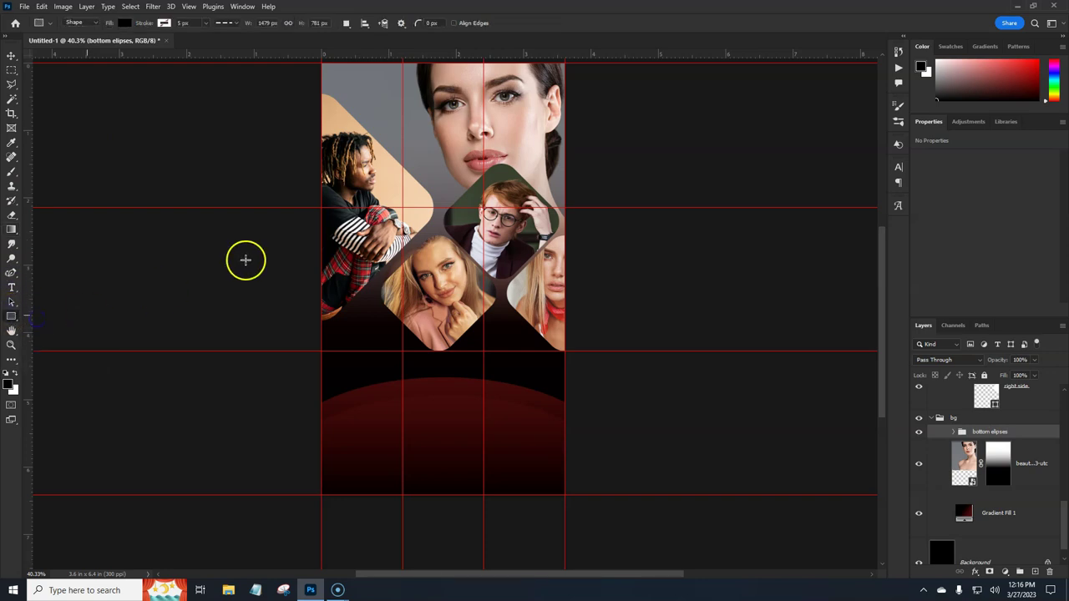
left_click_drag(379, 172, 601, 485)
left_click_drag(593, 386, 580, 378)
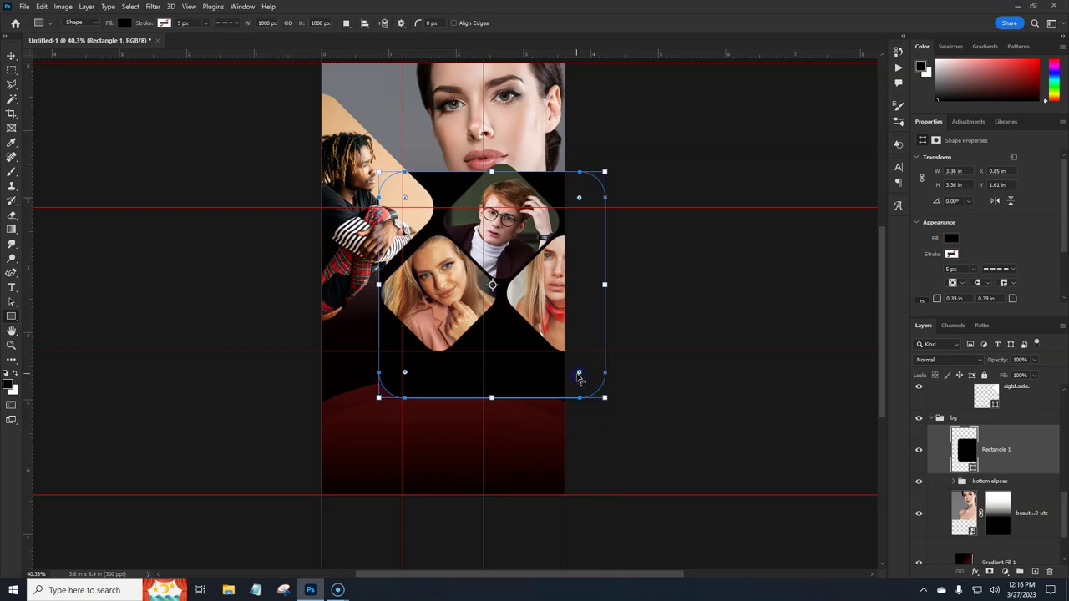
key("Return")
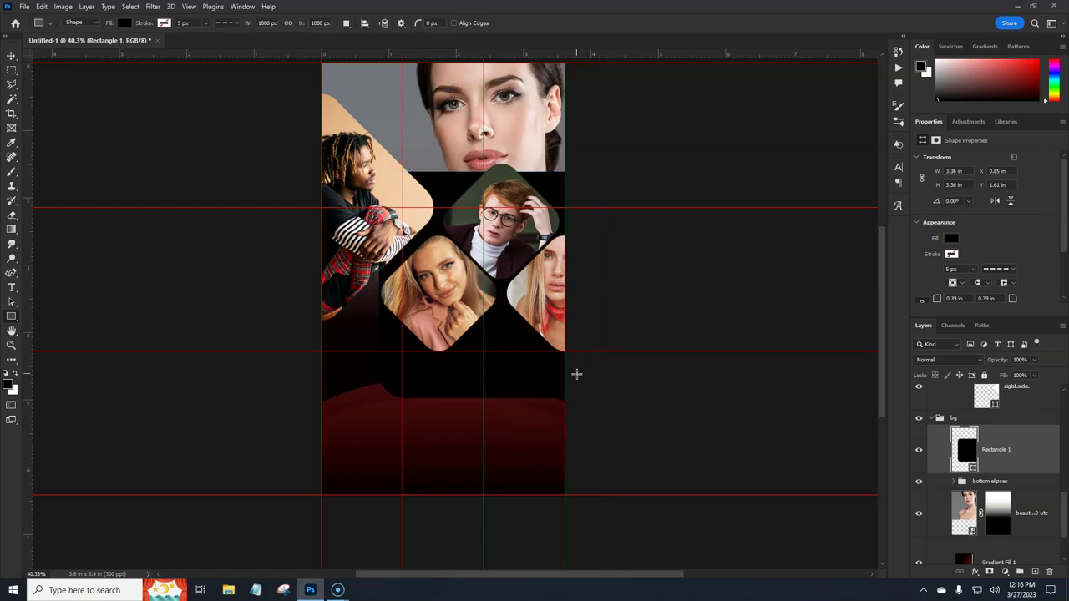
Step: Rotate the black rounded square 45° into a diamond and shift it right by about 0.22 in to X 0.53 in
key("ctrl+t")
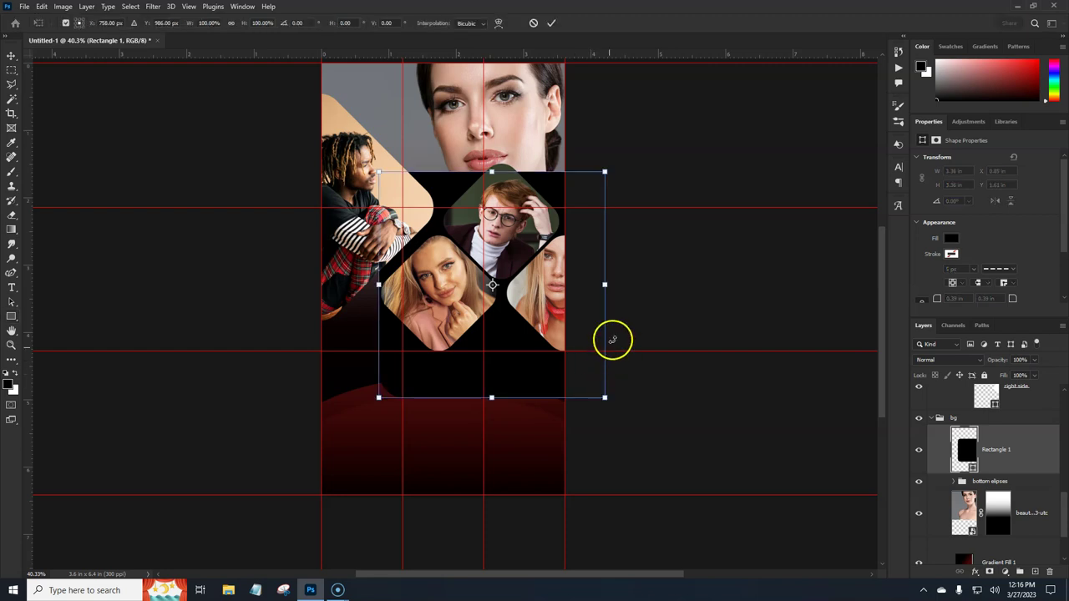
left_click_drag(644, 337, 625, 410)
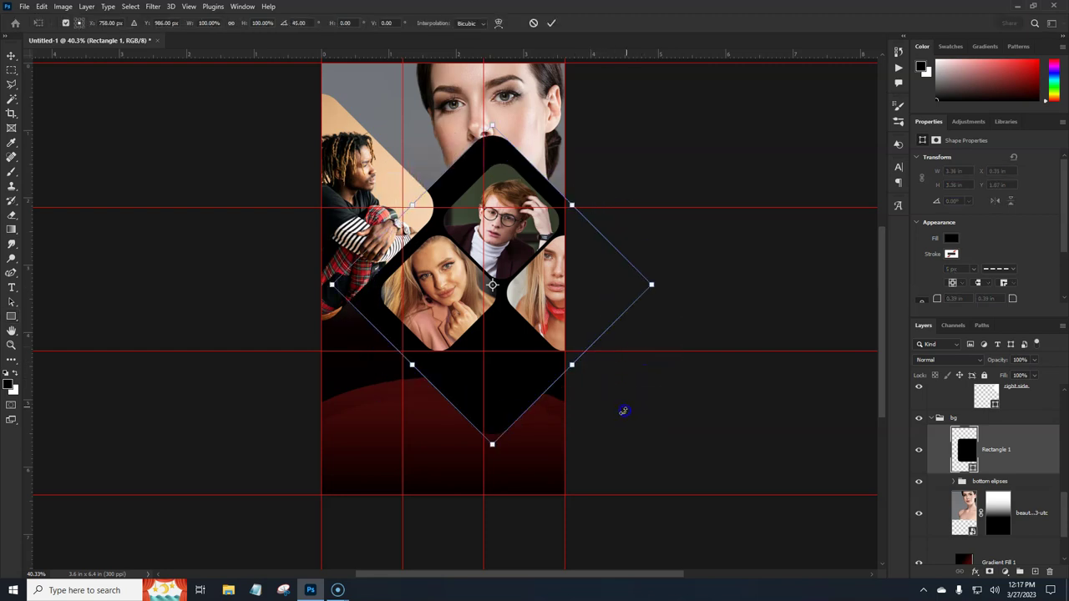
left_click_drag(512, 385, 519, 384)
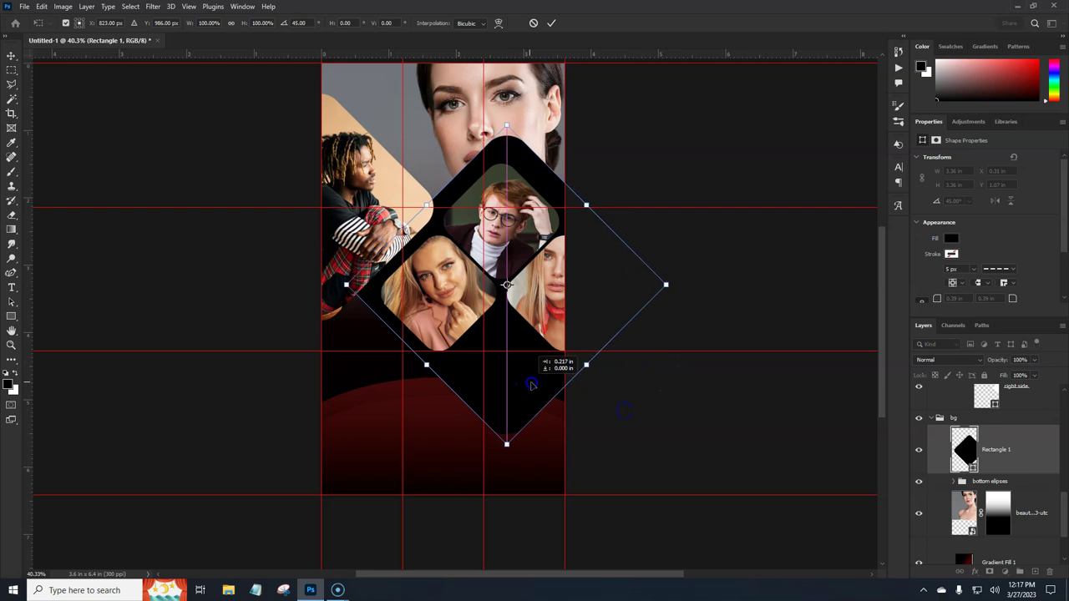
key("Return")
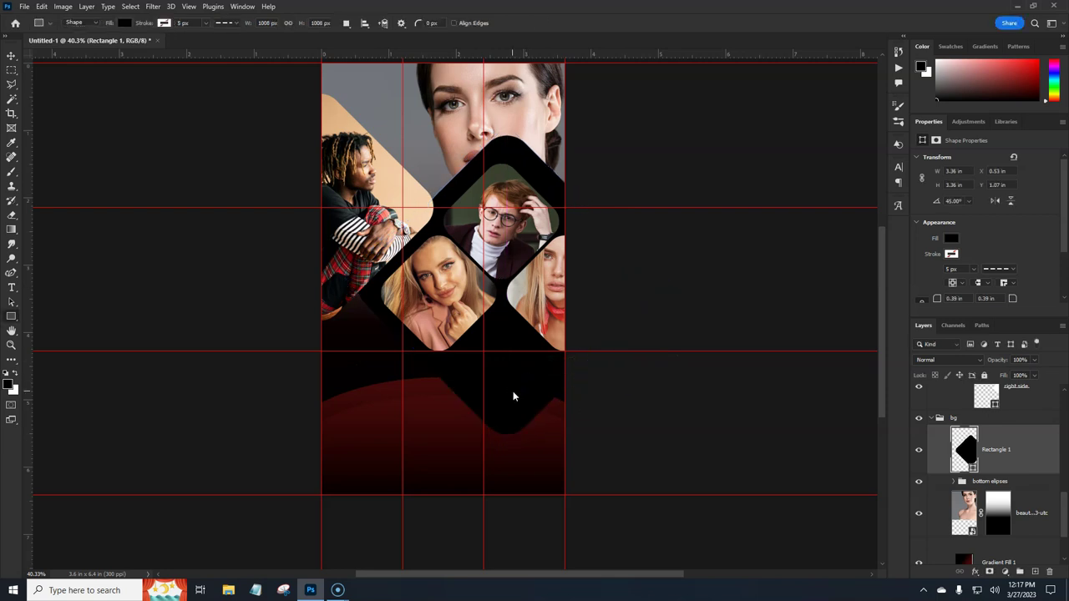
Step: Lower the black diamond's opacity to 42% and copy the background photo's gradient mask onto it
left_click_drag(1002, 359, 970, 365)
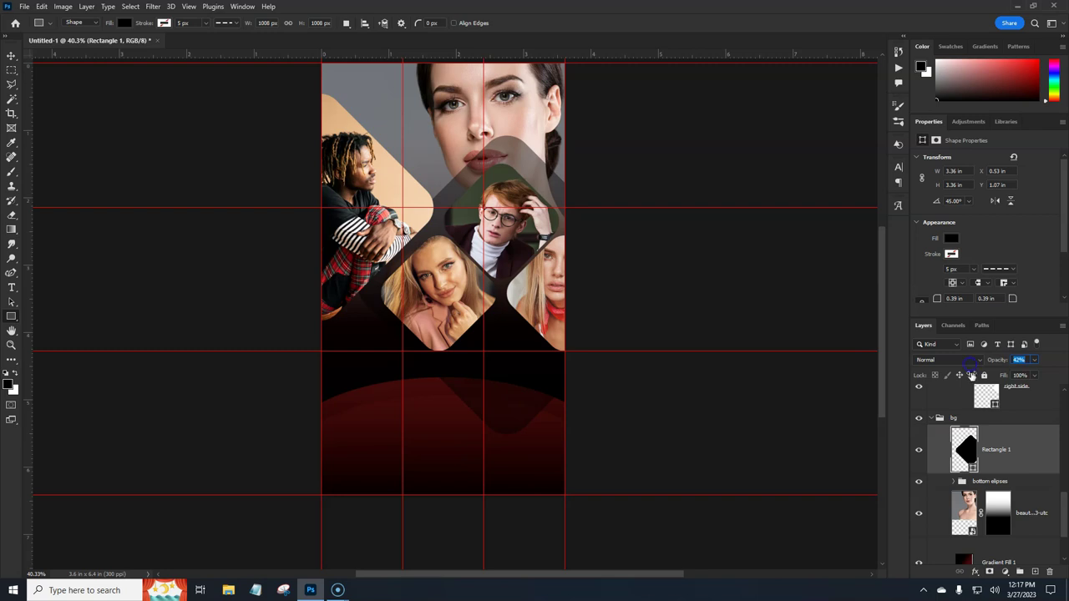
left_click(1041, 466)
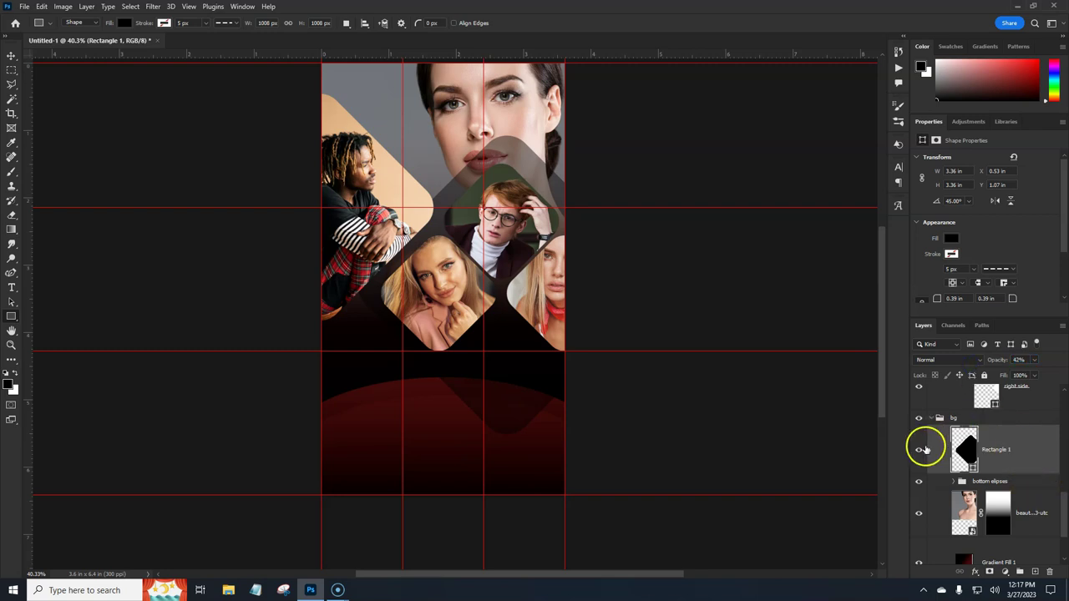
left_click_drag(1000, 518, 1002, 460)
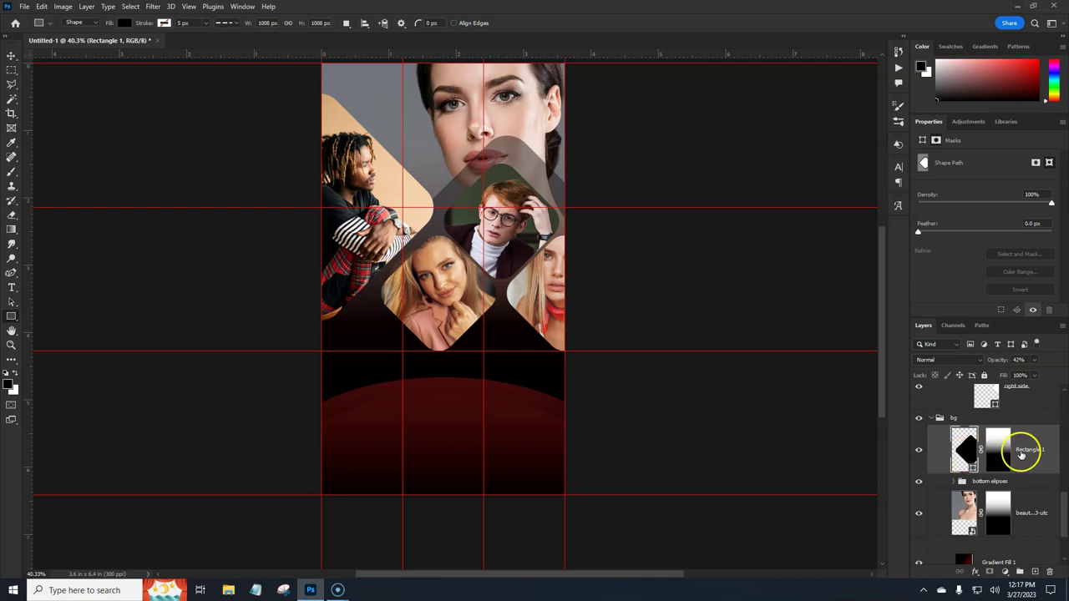
Step: Select the topmost portrait photo layer and activate the Horizontal Type tool
left_click_drag(1062, 511, 1065, 394)
left_click(1007, 409)
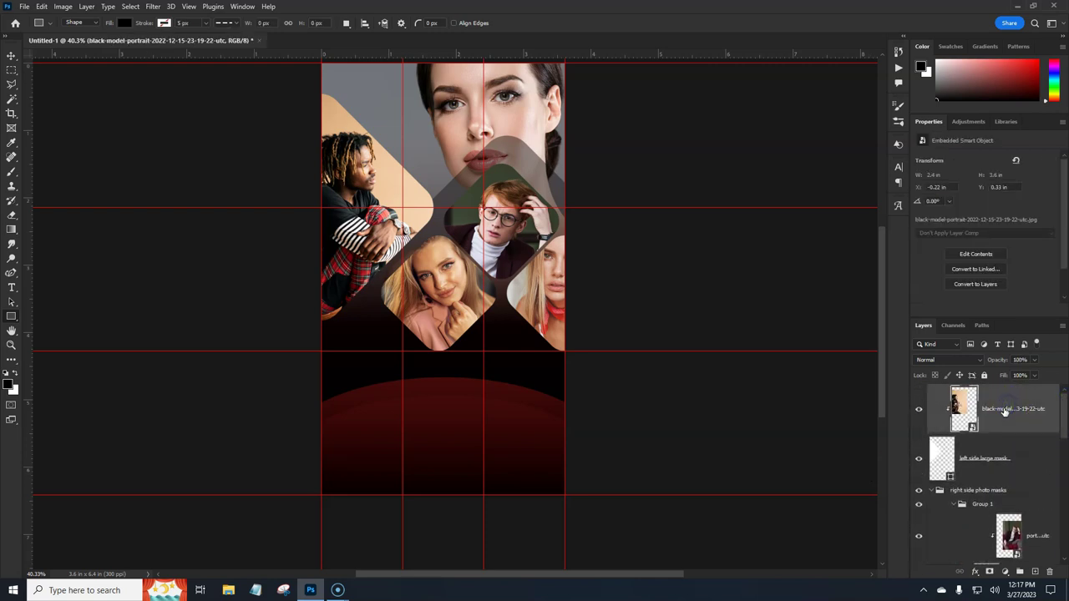
left_click(12, 289)
left_click(53, 284)
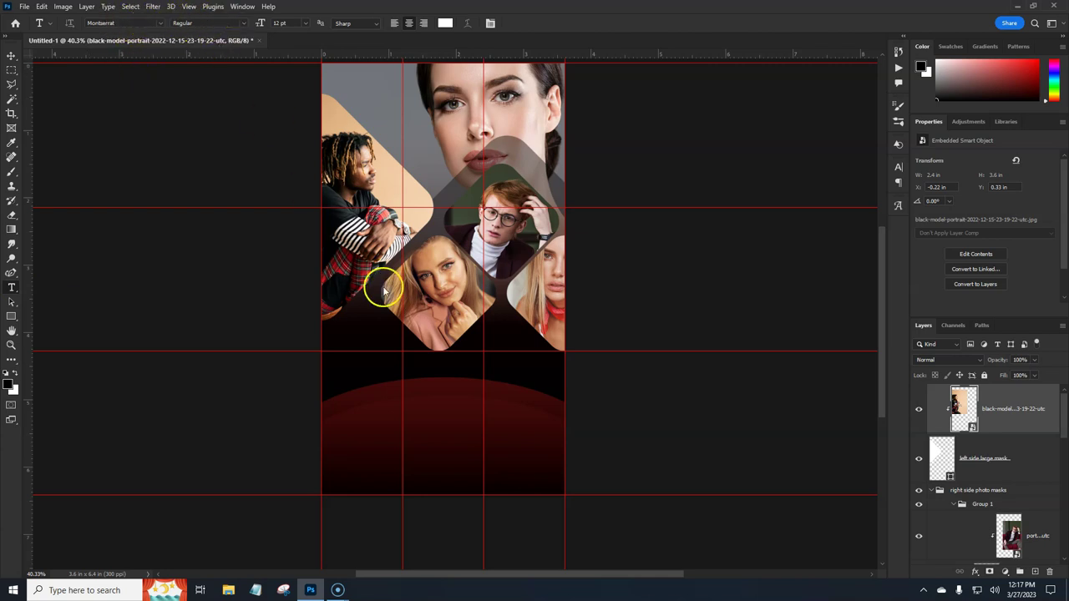
left_click(162, 24)
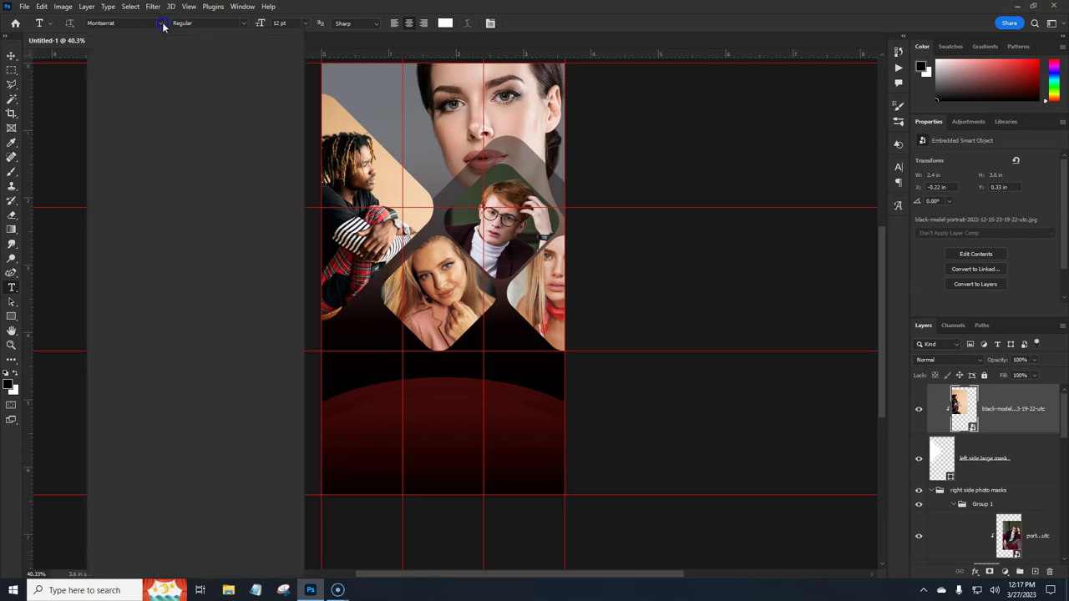
left_click(162, 25)
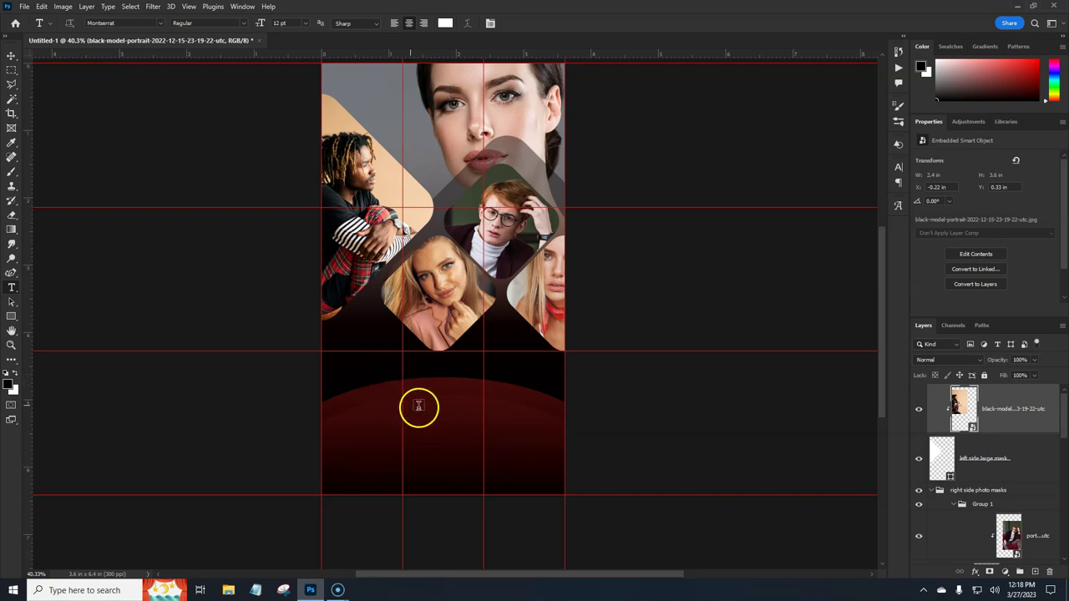
left_click(424, 404)
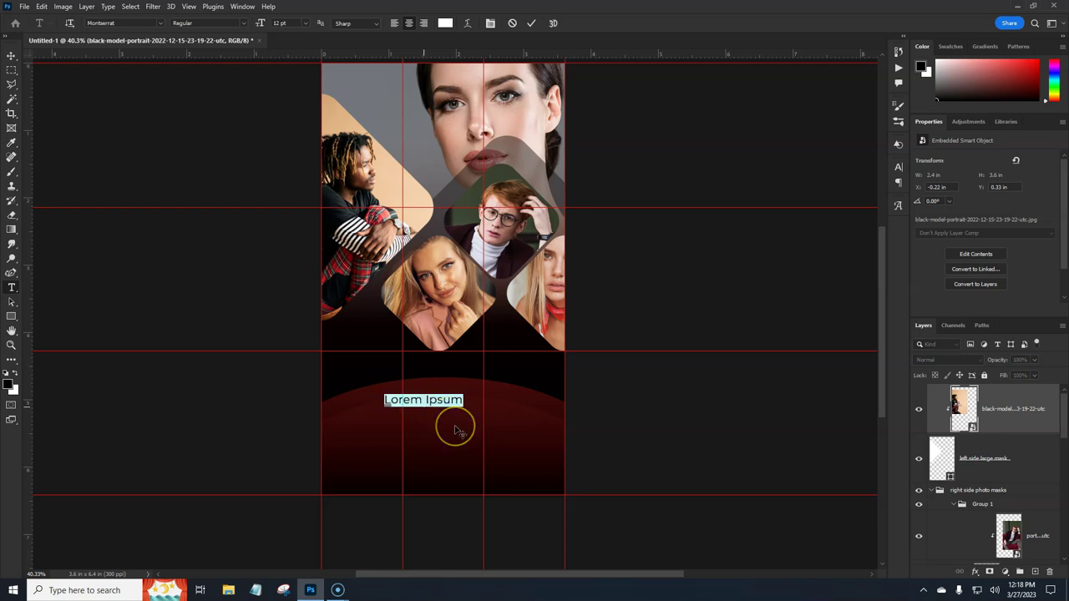
key("BackSpace")
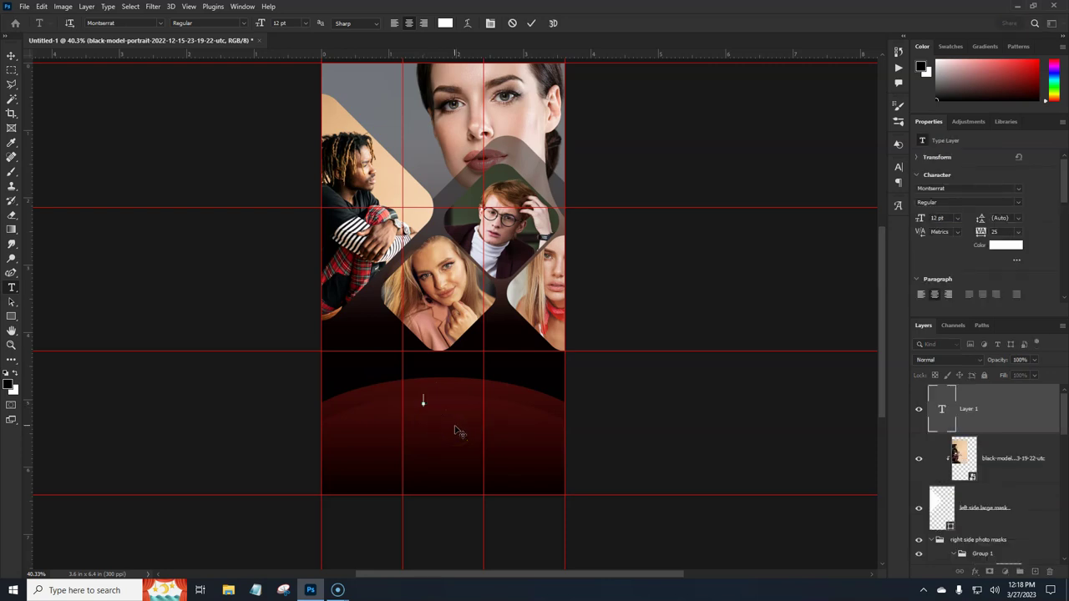
key("Escape")
Step: Create a centered paragraph text box over the bottom ellipses, fill it with Lorem Ipsum placeholder text, and preview the design without guides
left_click_drag(382, 377, 508, 446)
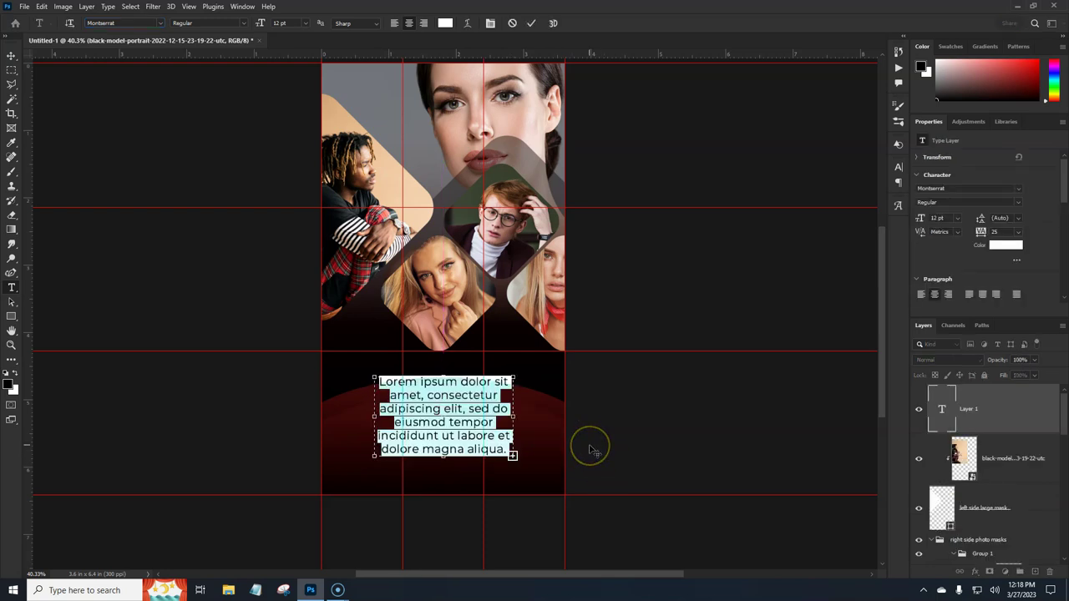
key("BackSpace")
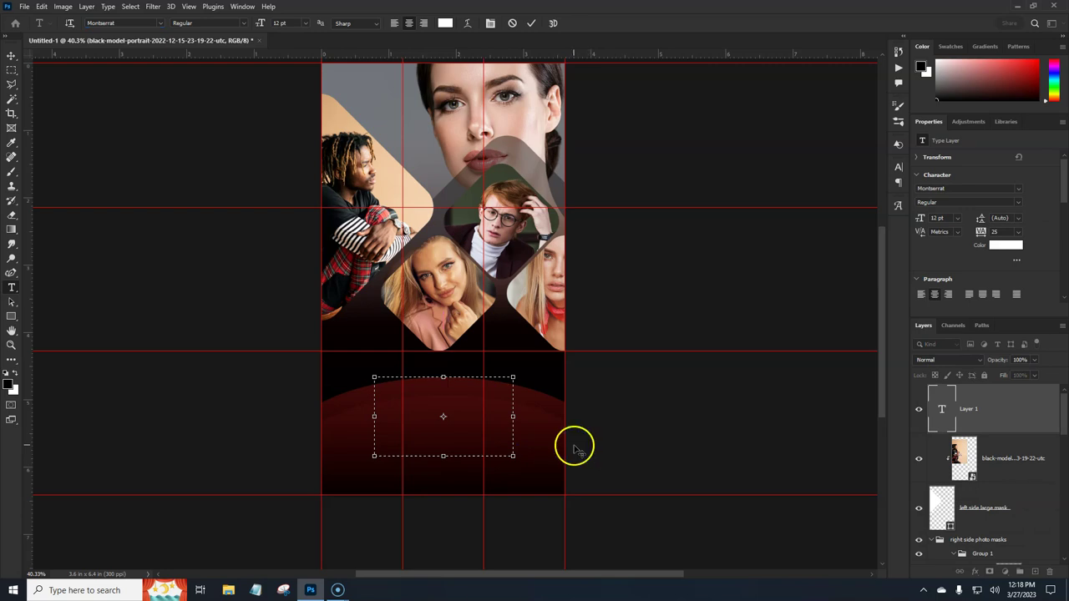
left_click(108, 7)
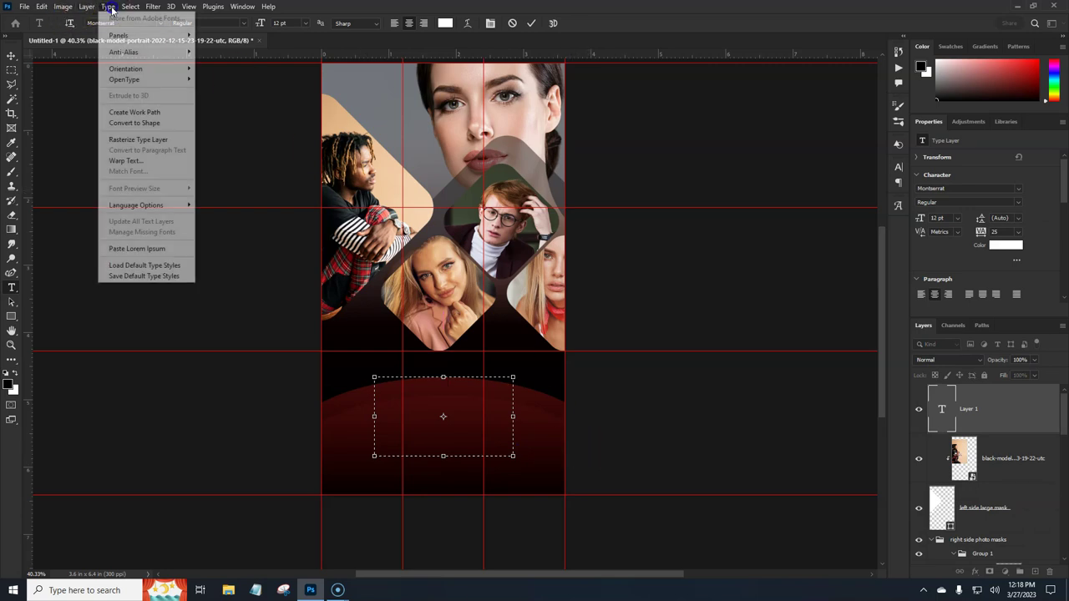
left_click(146, 251)
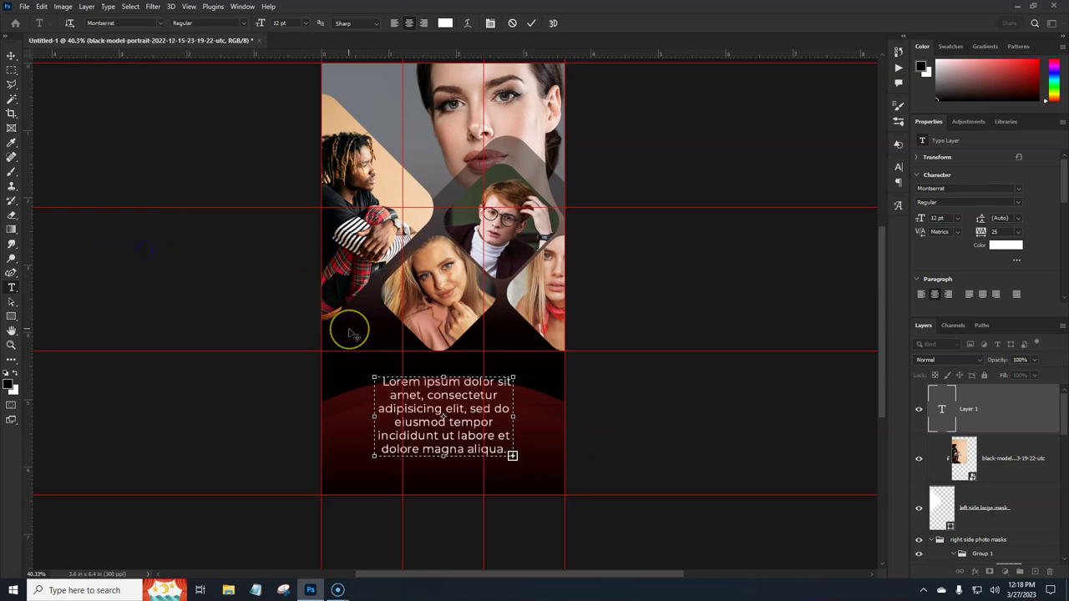
left_click(1012, 415)
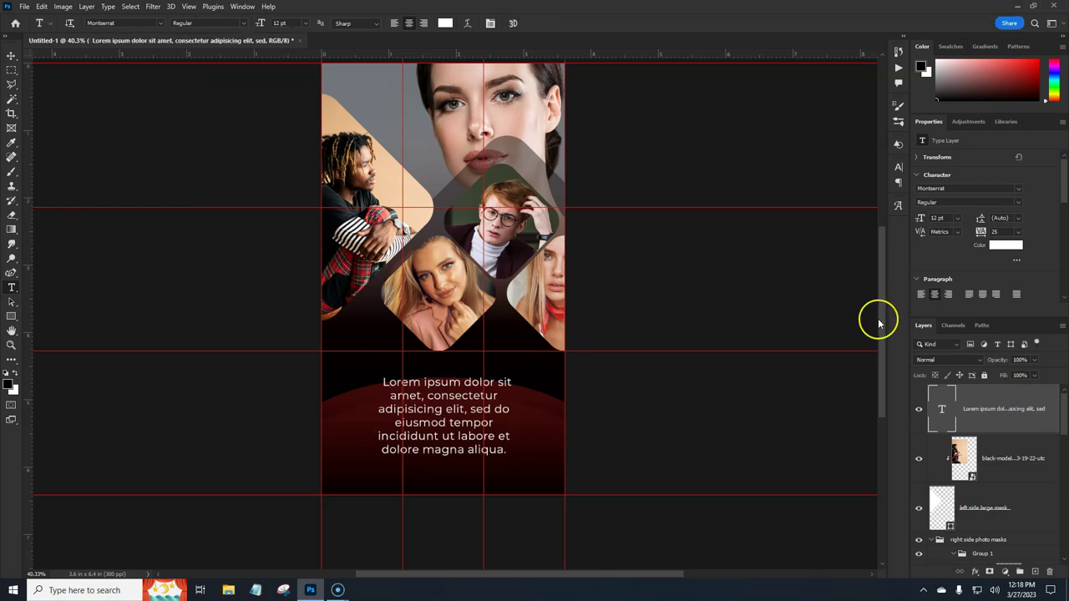
key("ctrl+semicolon")
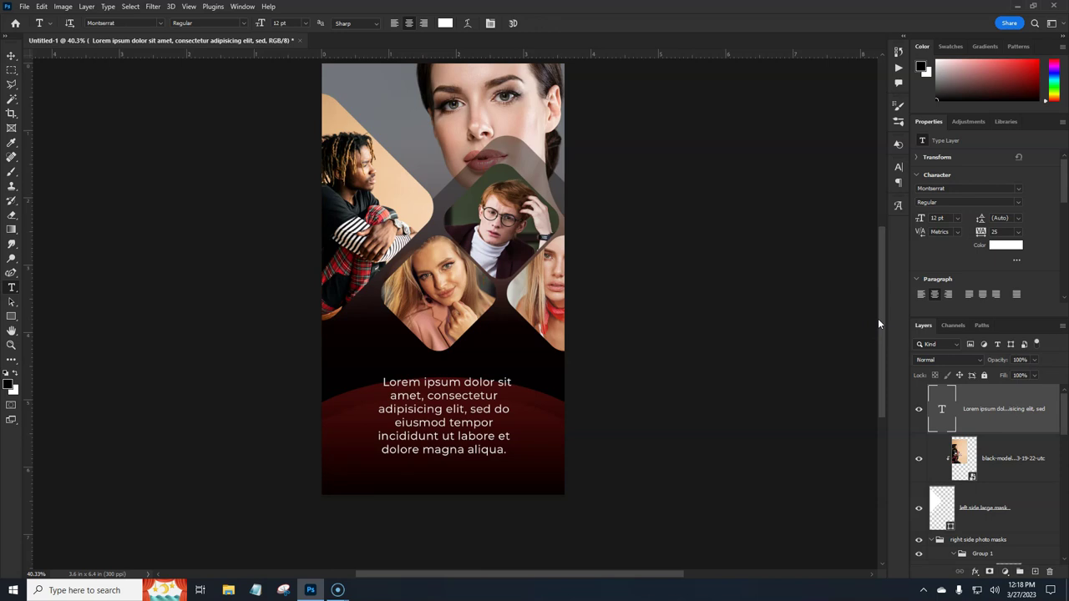
key("ctrl+semicolon")
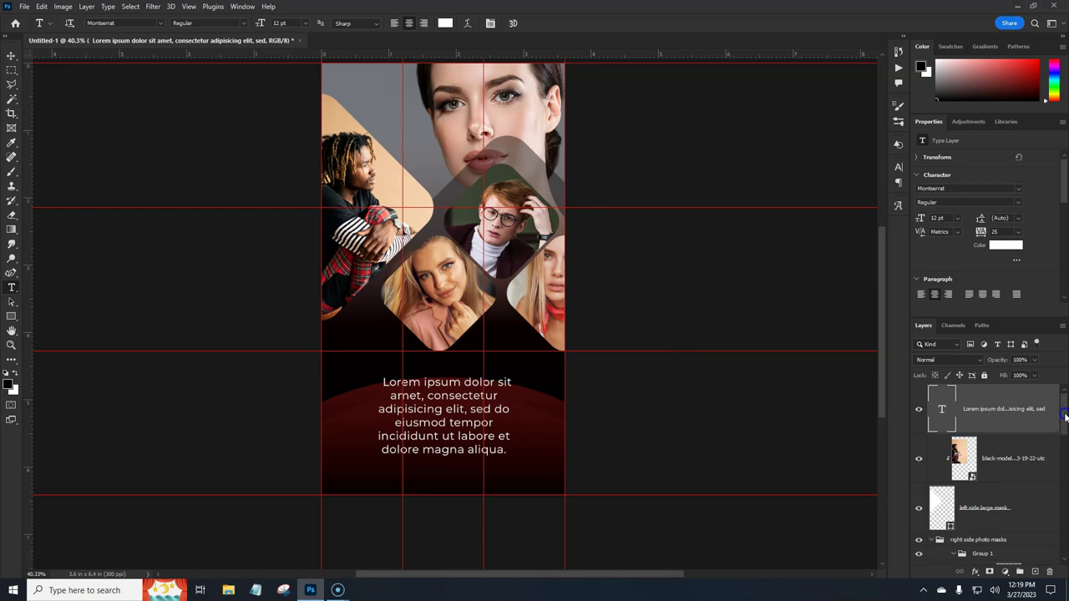
Step: Draw a black circle of about 372 px in the artboard's upper-left corner, at about X 0.14 in and Y 0.12 in
left_click(12, 317)
left_click(55, 327)
left_click_drag(354, 97, 415, 168)
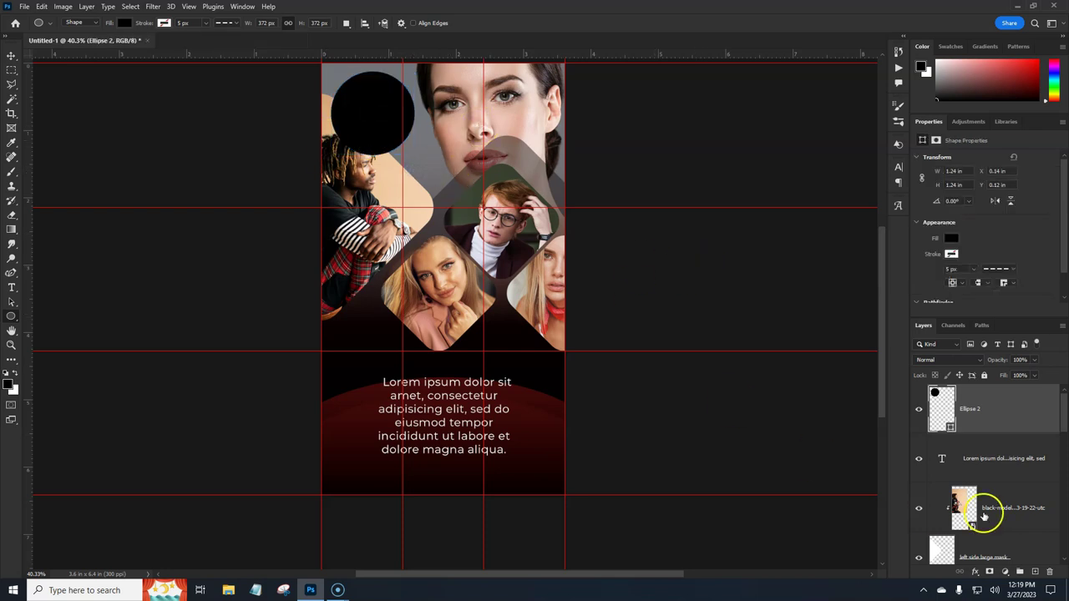
Step: Add a linear black-to-dark-red Gradient Overlay at 90° to the black circle
double_click(1021, 414)
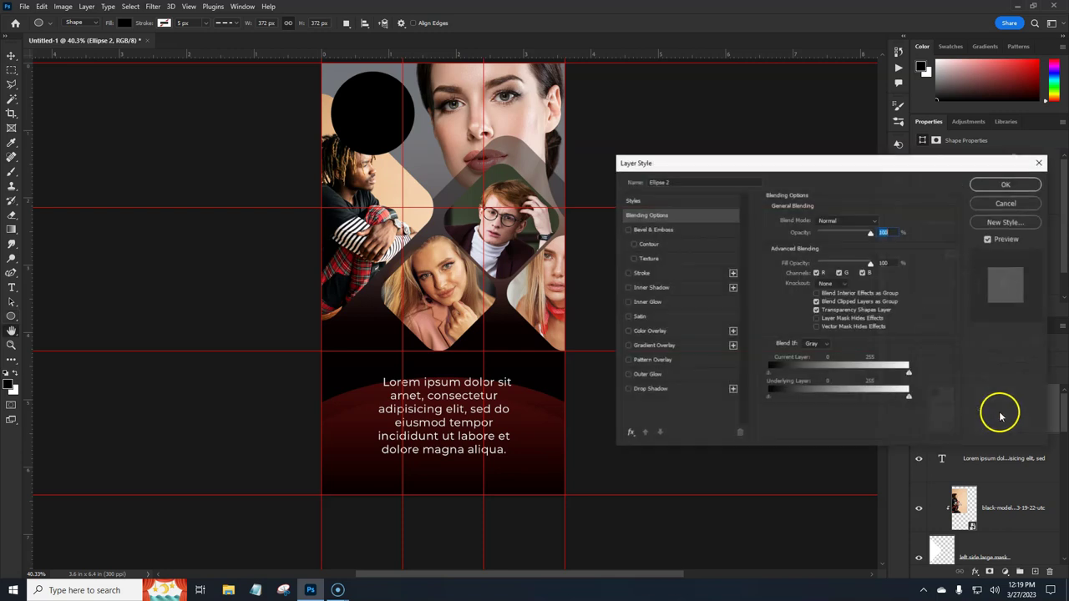
left_click(688, 345)
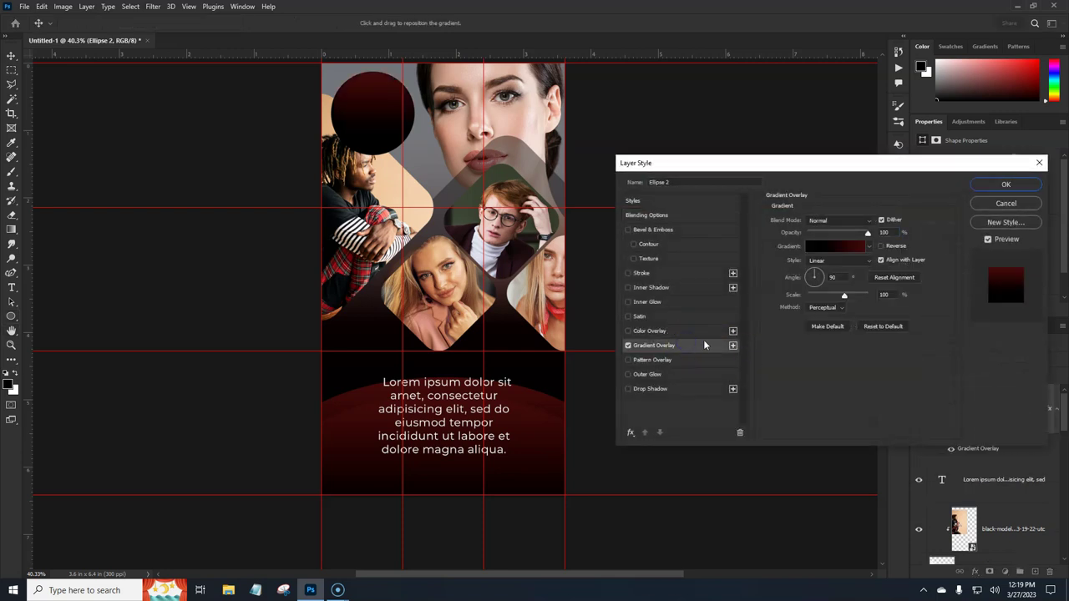
left_click(1013, 187)
left_click(990, 343)
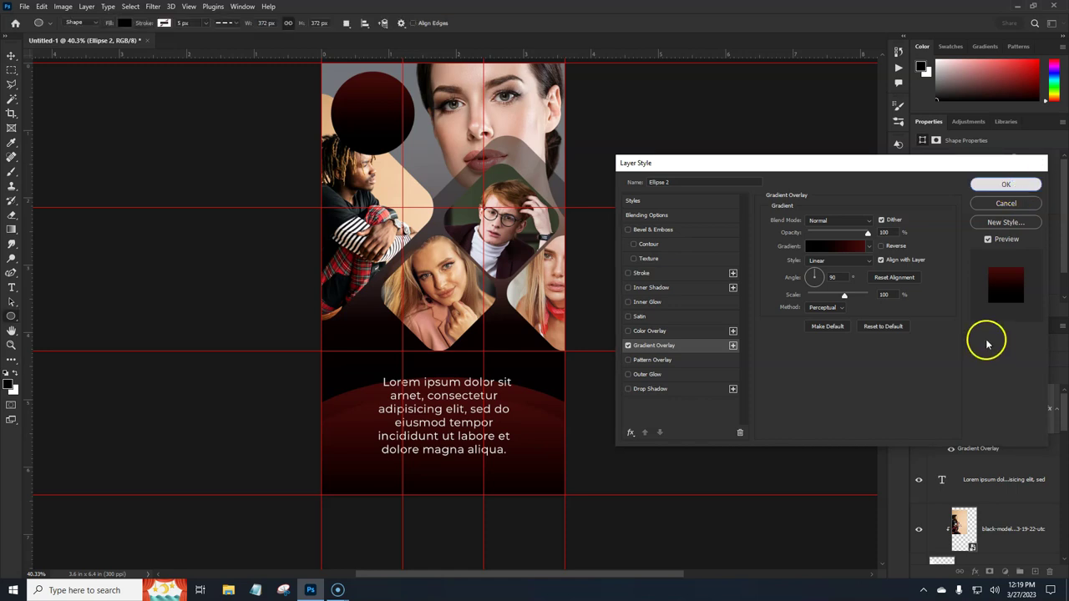
Step: Duplicate the gradient circle and transform the copy about its center to about 1.07 in wide, rotated about 65.47°
left_click(986, 415)
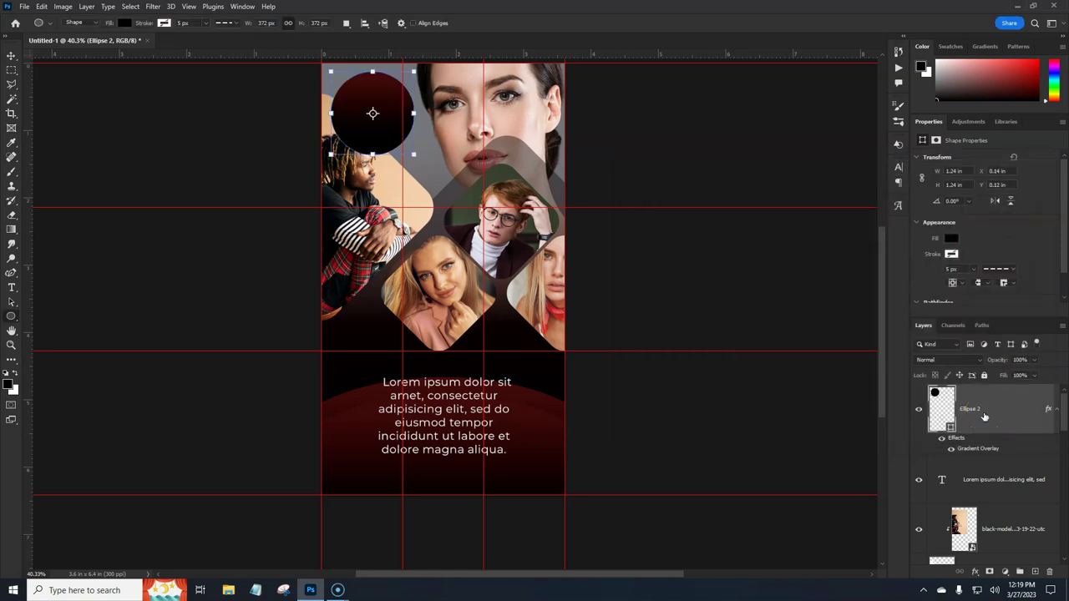
key("ctrl+j")
left_click(986, 416)
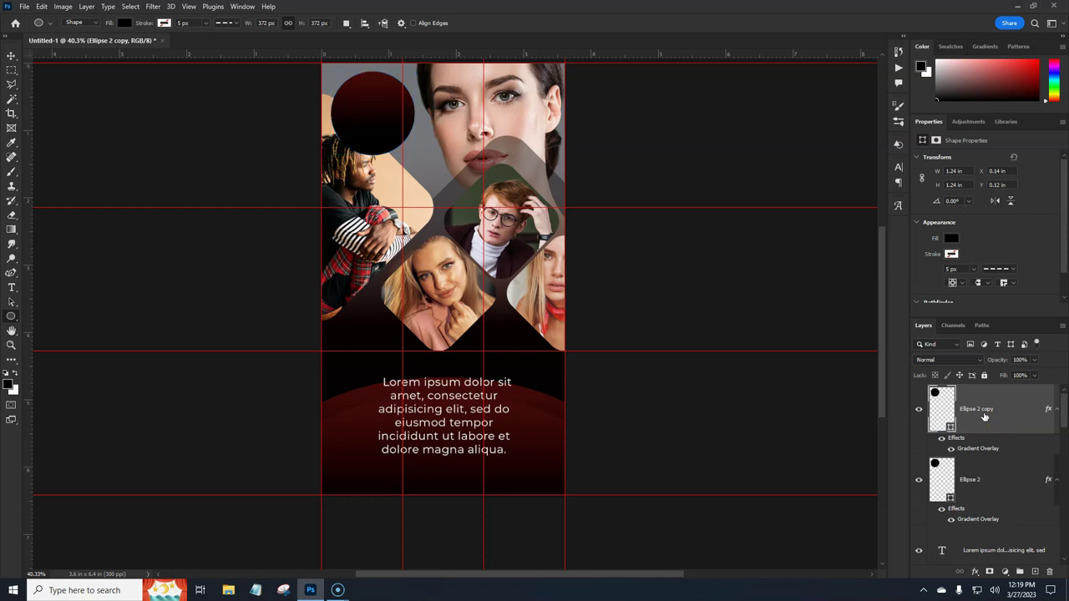
key("ctrl+t")
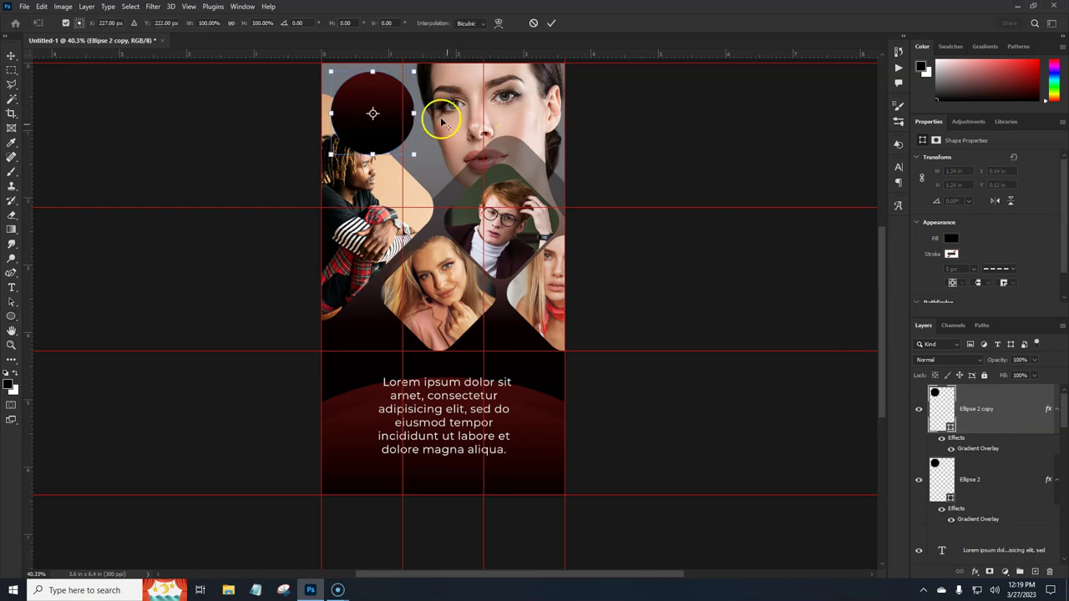
left_click_drag(415, 112, 399, 165)
left_click(344, 130)
key("Return")
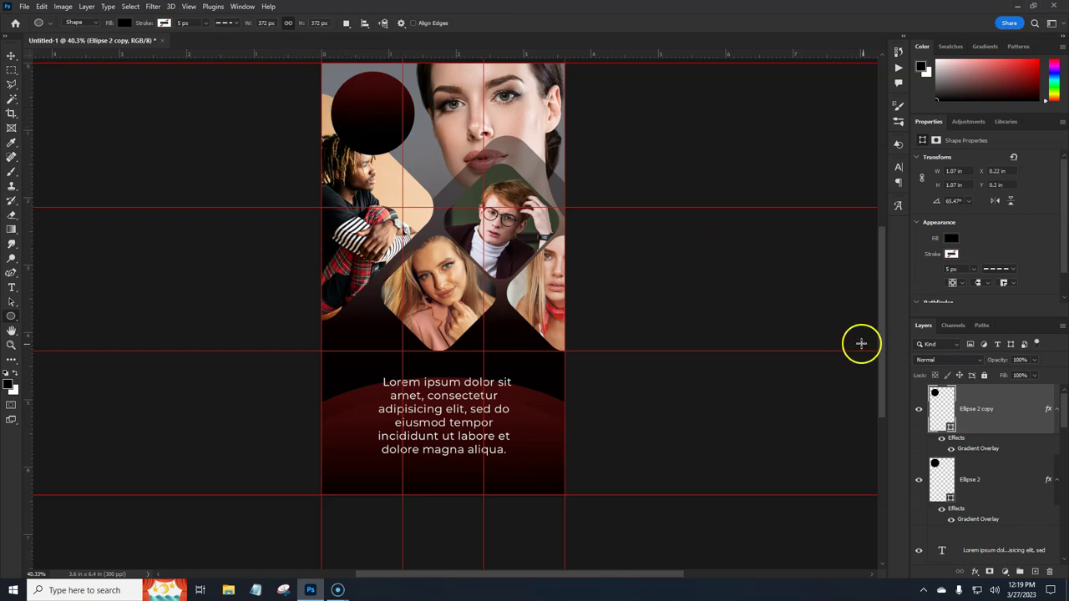
Step: Set the smaller circle's Gradient Overlay angle to about -18° and reposition its gradient slightly inside the circle
double_click(982, 450)
left_click(842, 299)
left_click(807, 273)
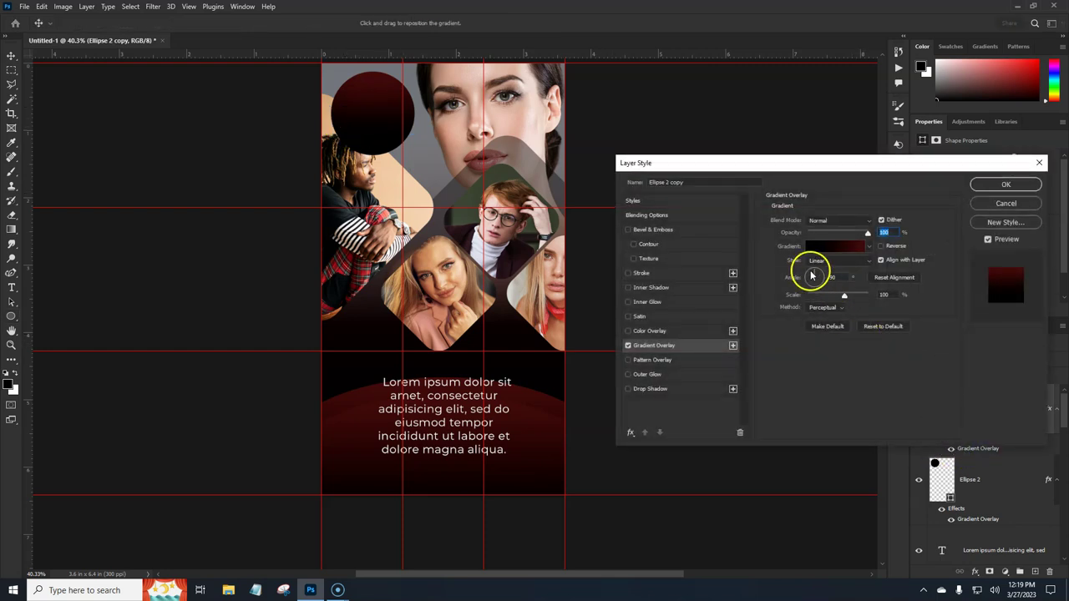
left_click(820, 278)
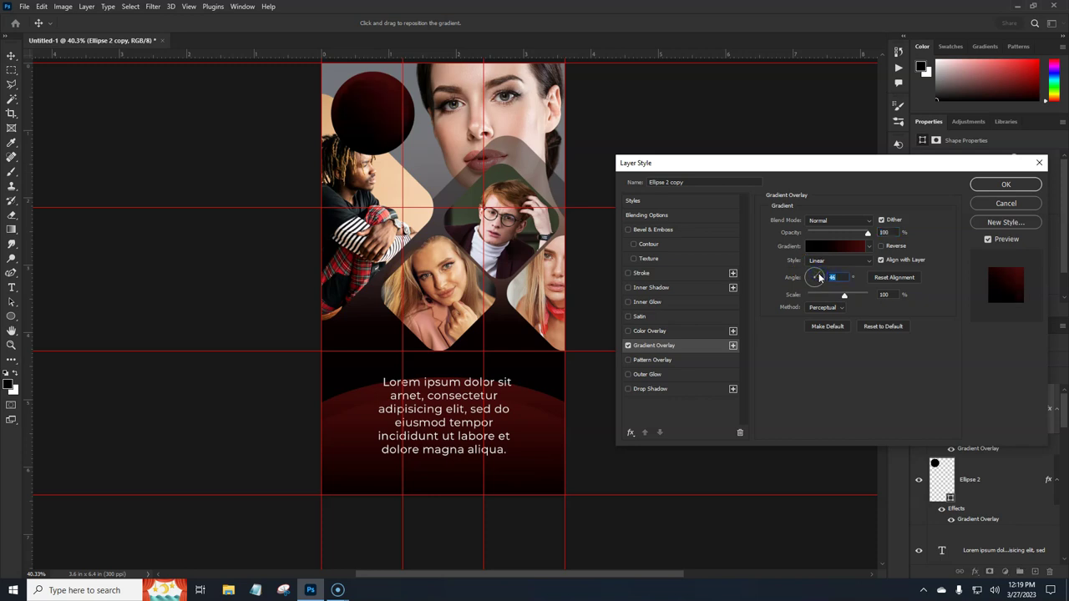
left_click(820, 278)
left_click(822, 285)
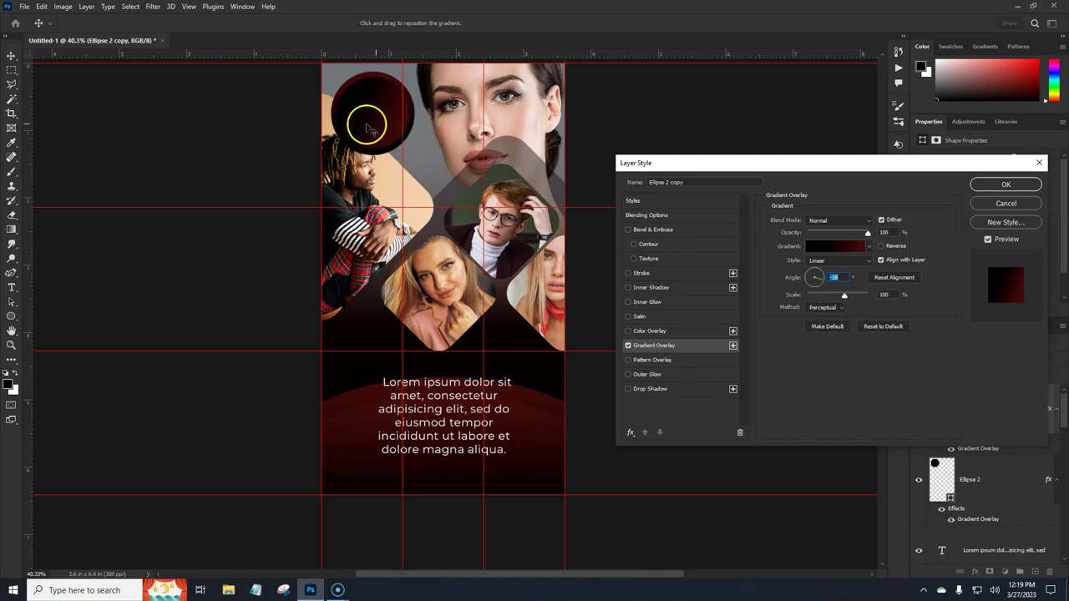
mouse_move(358, 117)
left_mouse_down()
mouse_move(371, 119)
mouse_move(359, 121)
left_mouse_up()
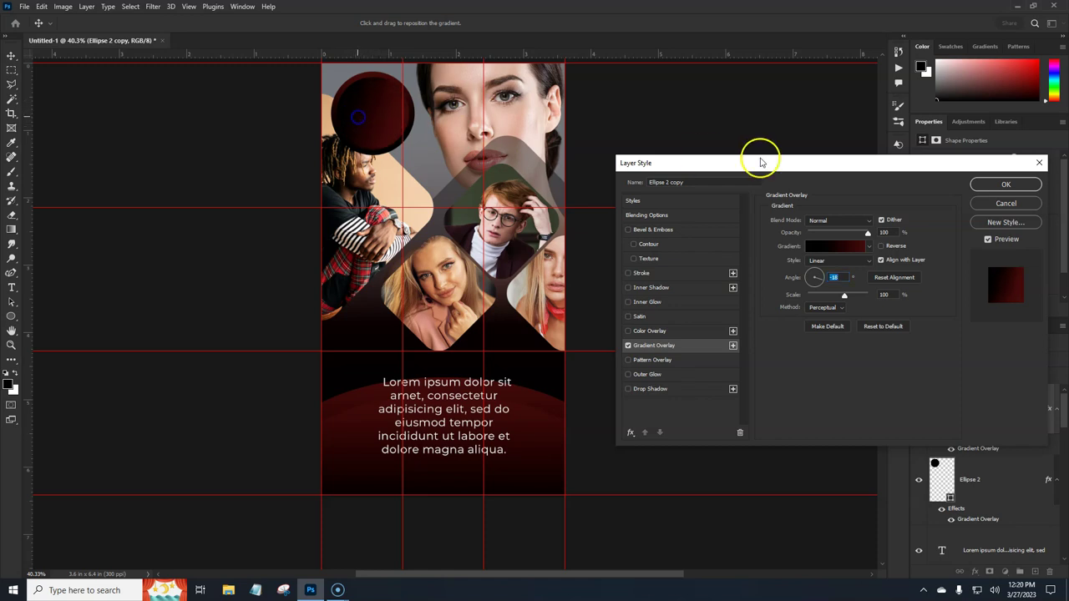
left_click(1007, 184)
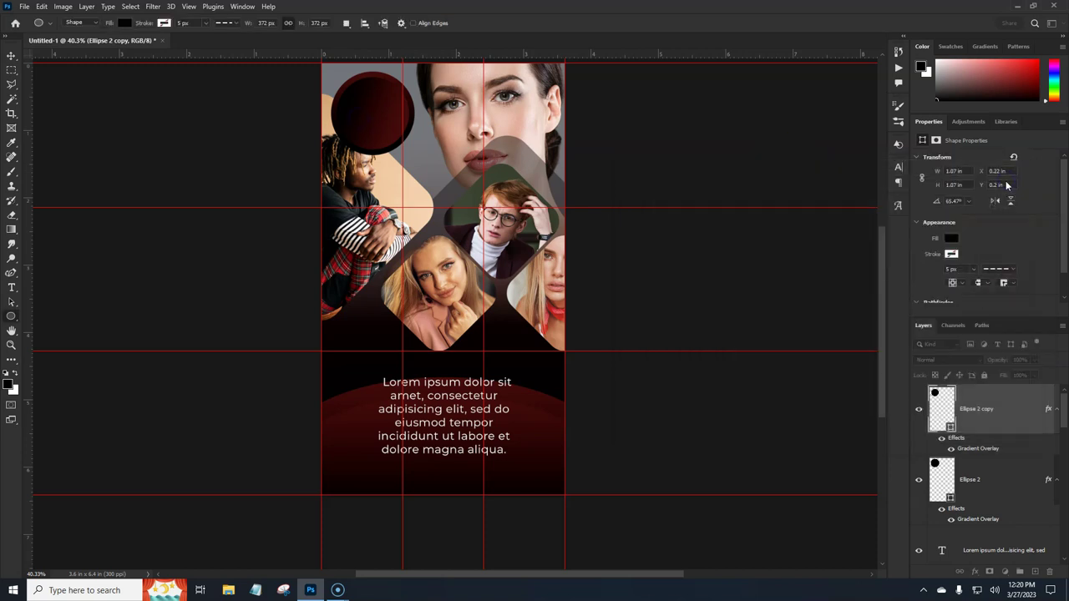
Step: Group the two circle layers and name the group "special text goes here"
left_click(1009, 478, "shift")
left_click(1021, 570)
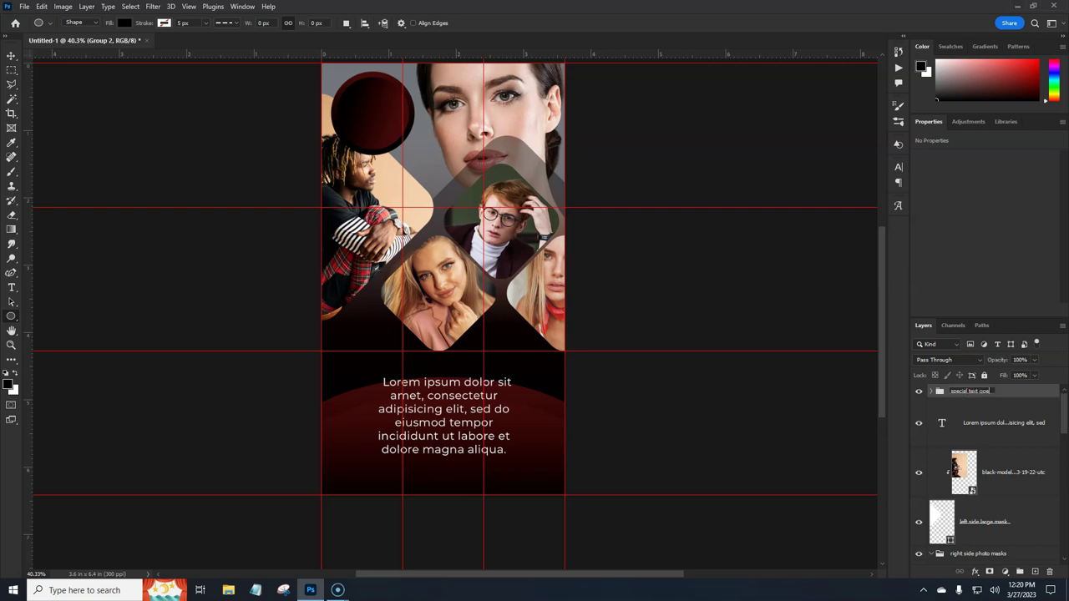
key("Return")
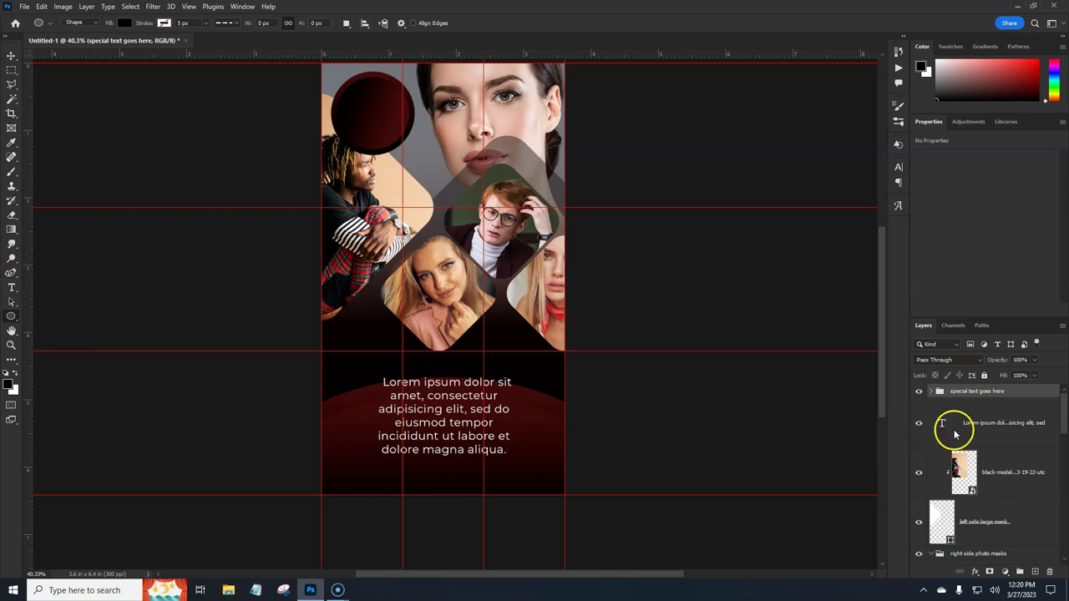
Step: Add a three-line text layer reading "PHOTO SESSIONS 25% OFF" above the smaller circle's layer in the "special text goes here" group
left_click(932, 392)
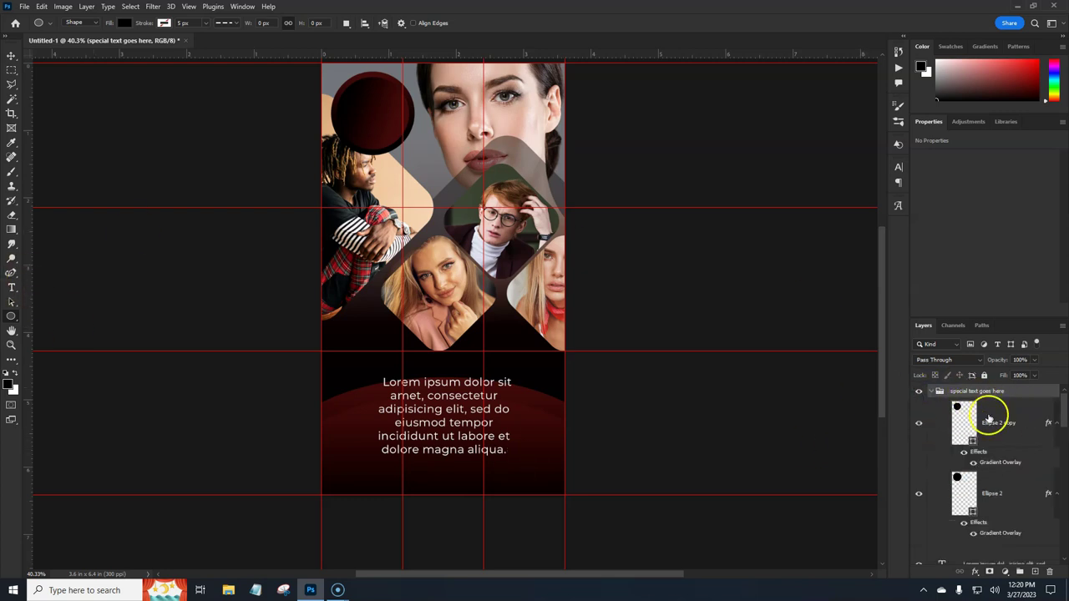
left_click(1004, 415)
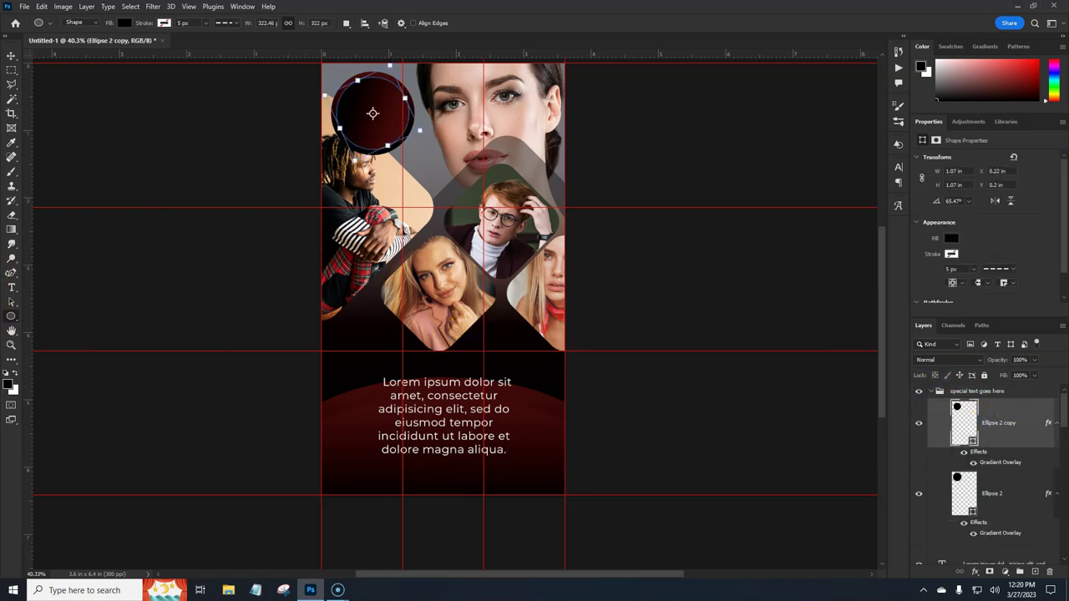
left_click(11, 287)
left_click(390, 327)
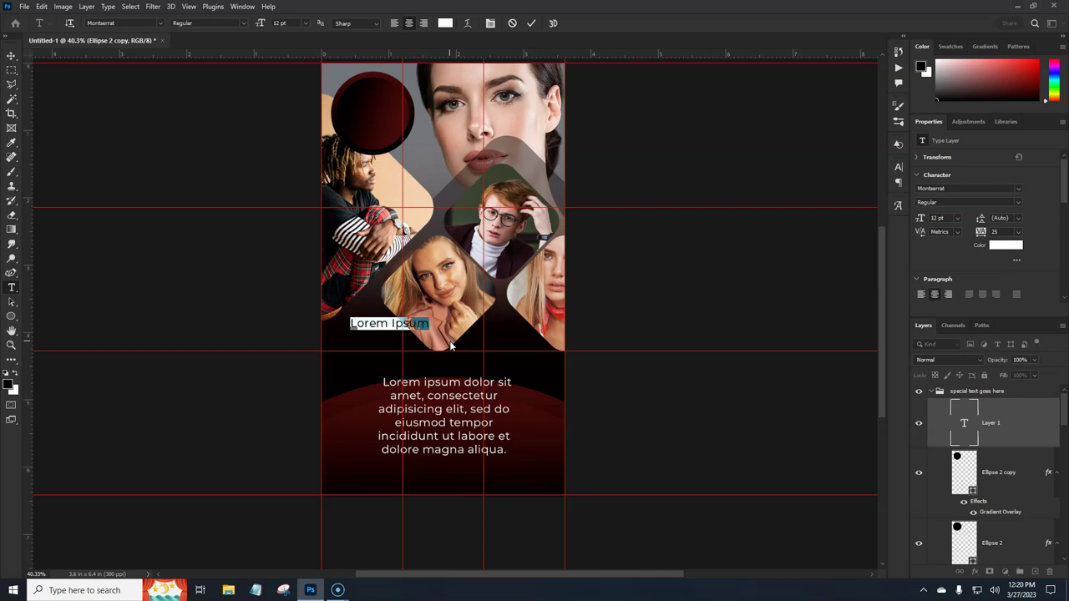
type("PHOTO")
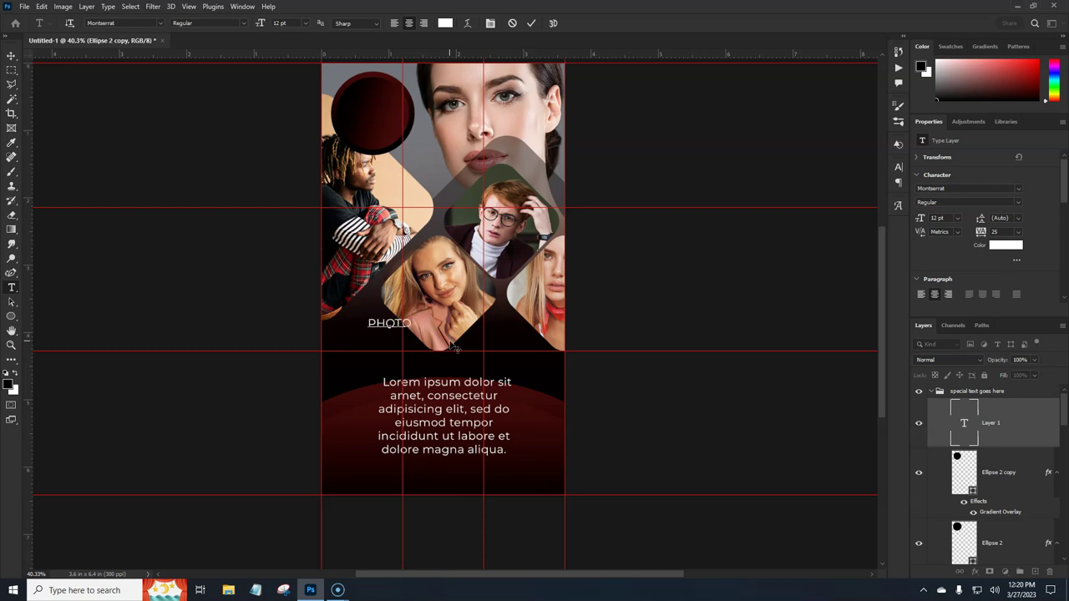
type(" SESSIONS 25%")
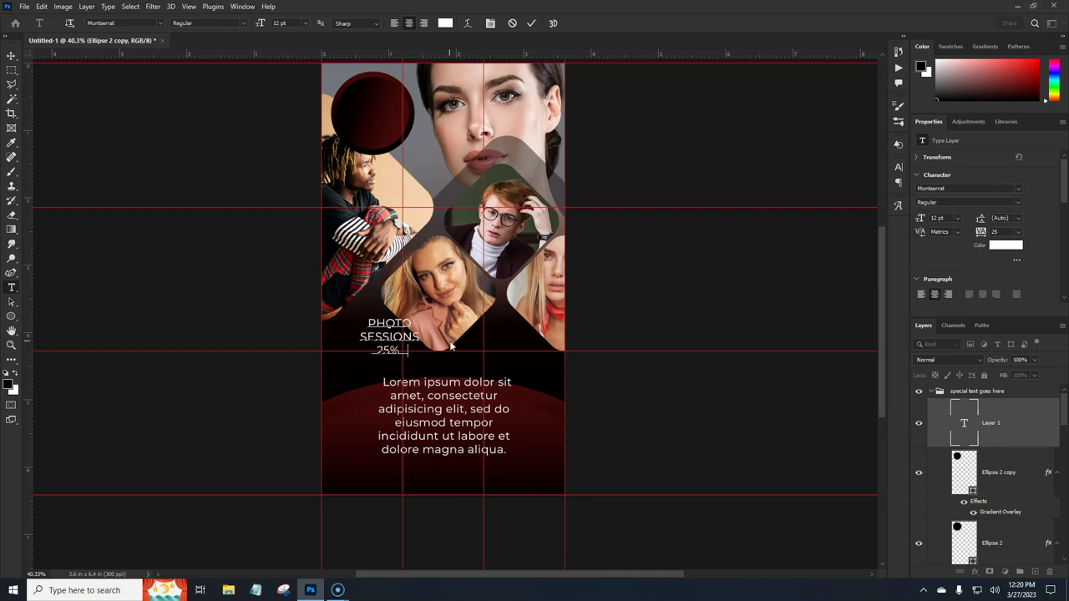
type("FF")
key("ctrl+Return")
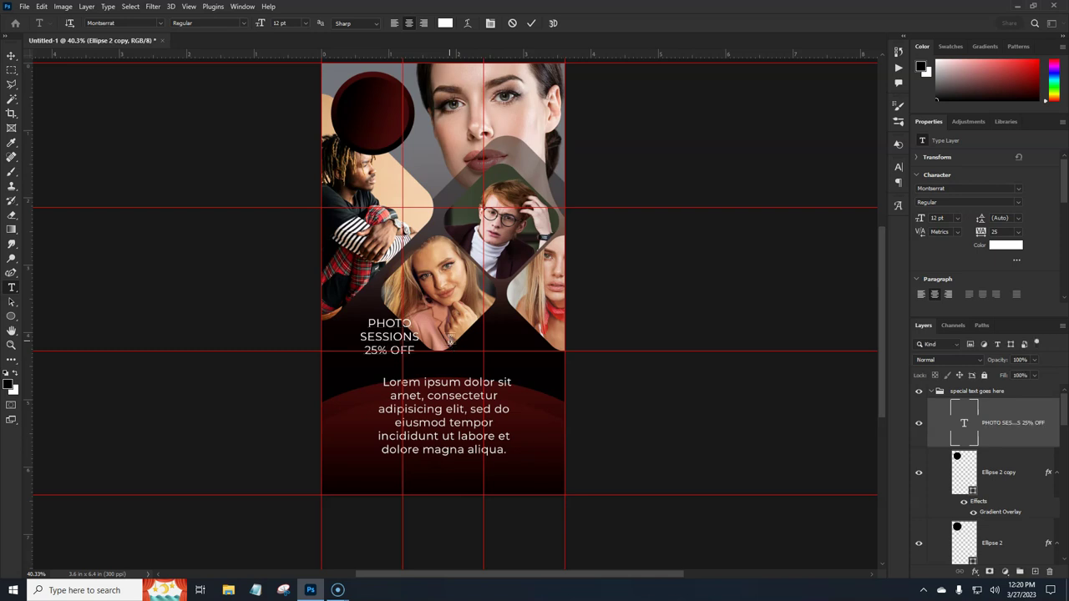
Step: Move the "PHOTO SESSIONS 25% OFF" text inside the gradient circle badge and tilt it slightly counterclockwise
key("ctrl+t")
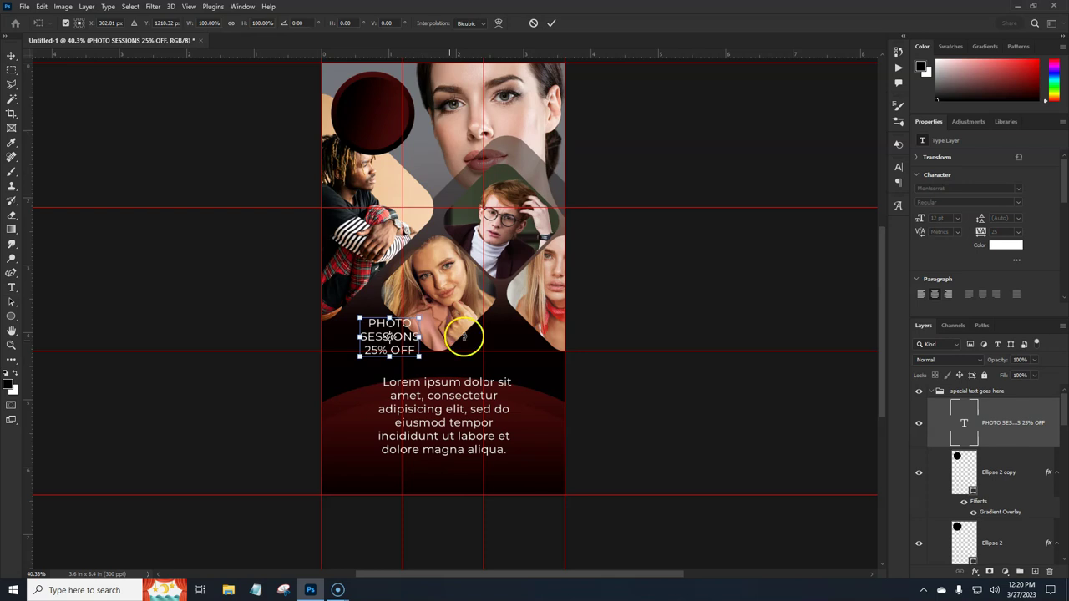
left_click_drag(376, 341, 372, 113)
mouse_move(415, 141)
left_mouse_down()
mouse_move(443, 112)
mouse_move(422, 126)
left_mouse_up()
key("Return")
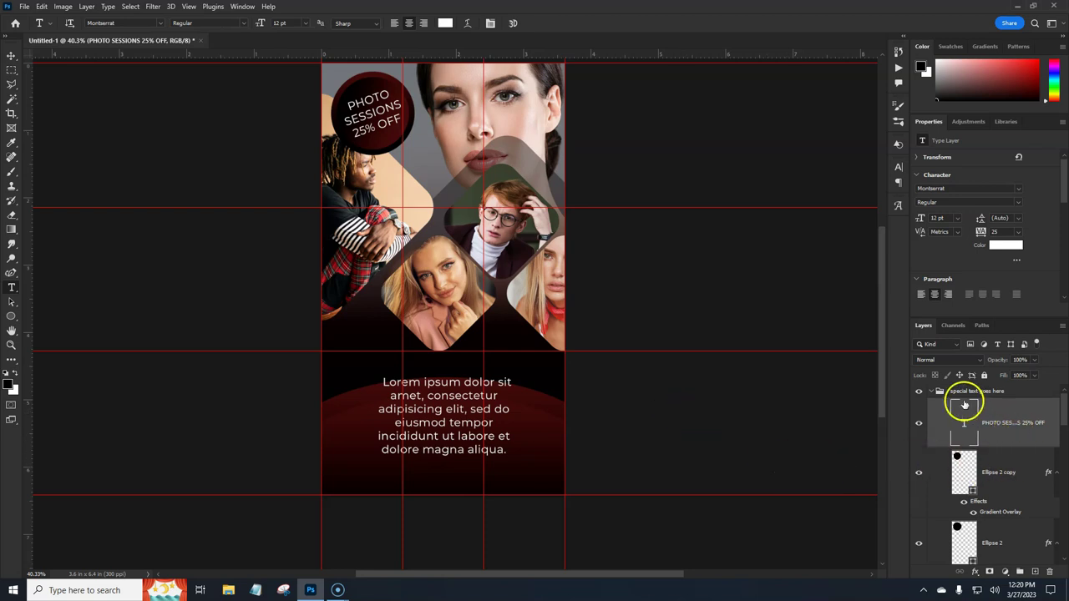
Step: Collapse the "special text goes here" group and move the lorem ipsum paragraph up by 70 px
left_click(932, 391)
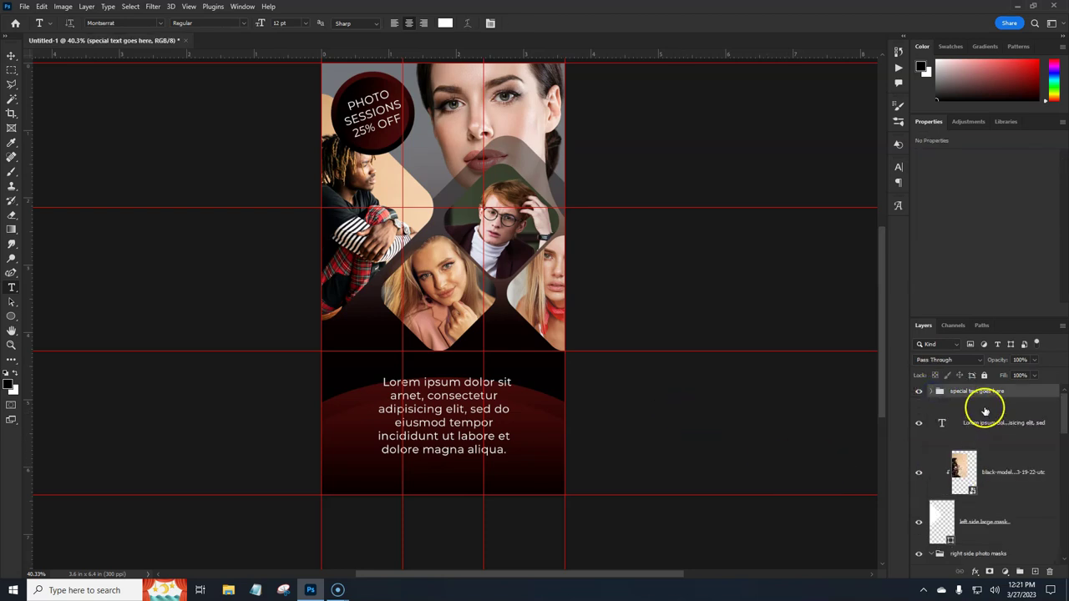
left_click(922, 426)
left_click(989, 425)
key("ctrl+t")
key("shift+Up")
key("shift+Up")
key("shift+Up")
key("shift+Up")
key("shift+Up")
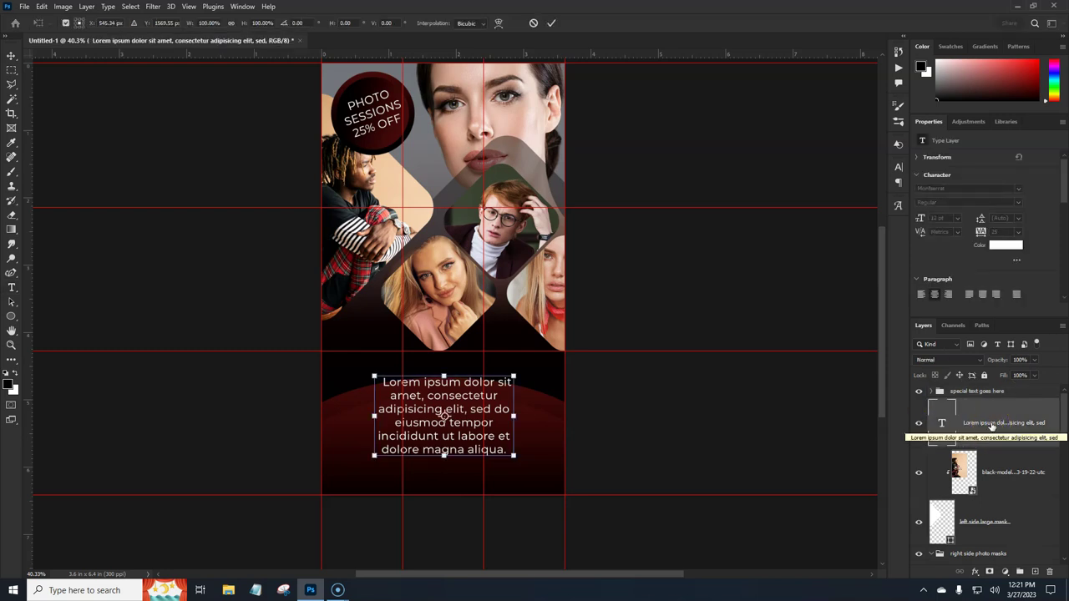
key("shift+Up")
key("shift+Up")
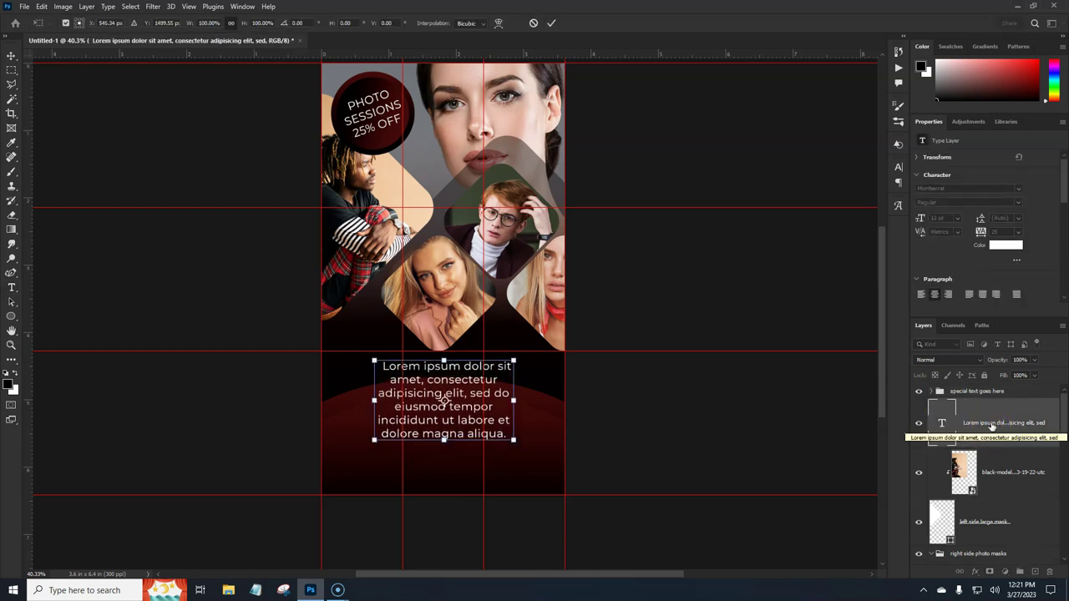
key("Return")
Step: Add a text layer reading "oliviaphotography" above the "special text goes here" group, near the page's lower-left corner
left_click_drag(990, 422, 1015, 398)
left_click(1015, 395)
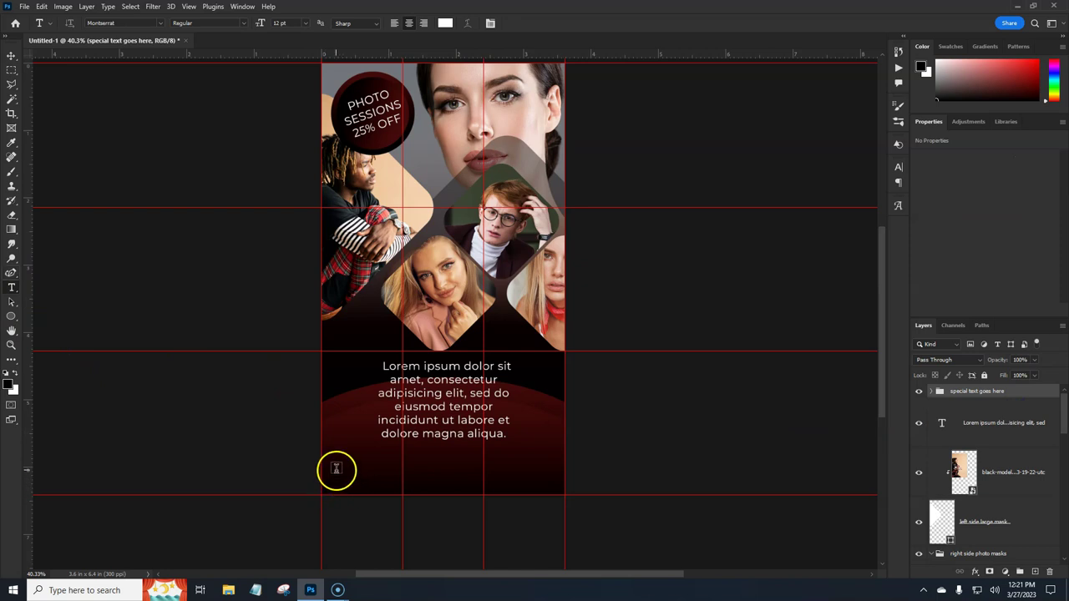
left_click(335, 470)
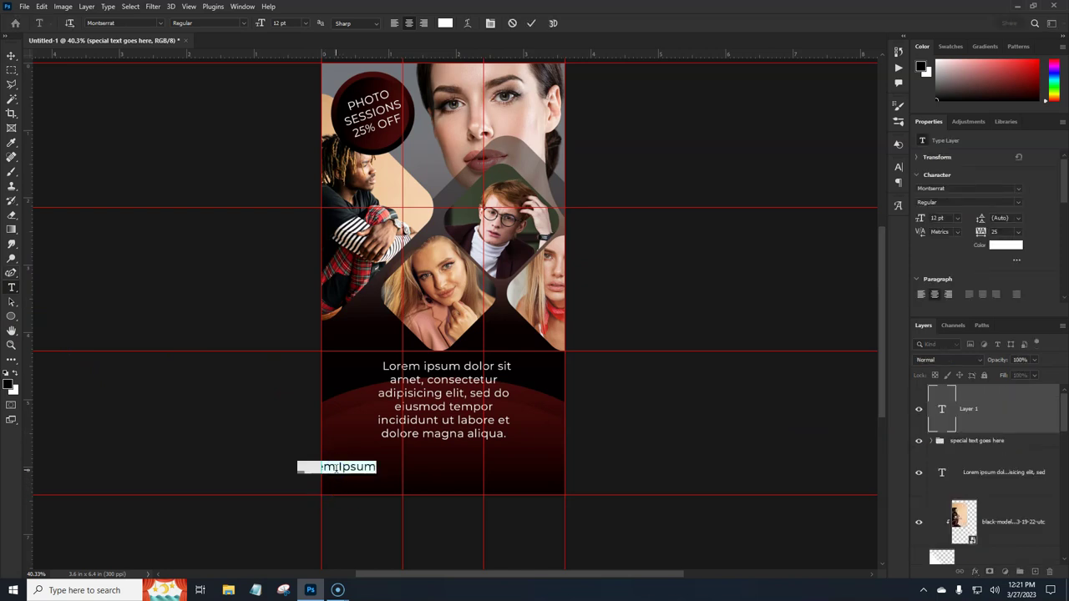
left_click(336, 468)
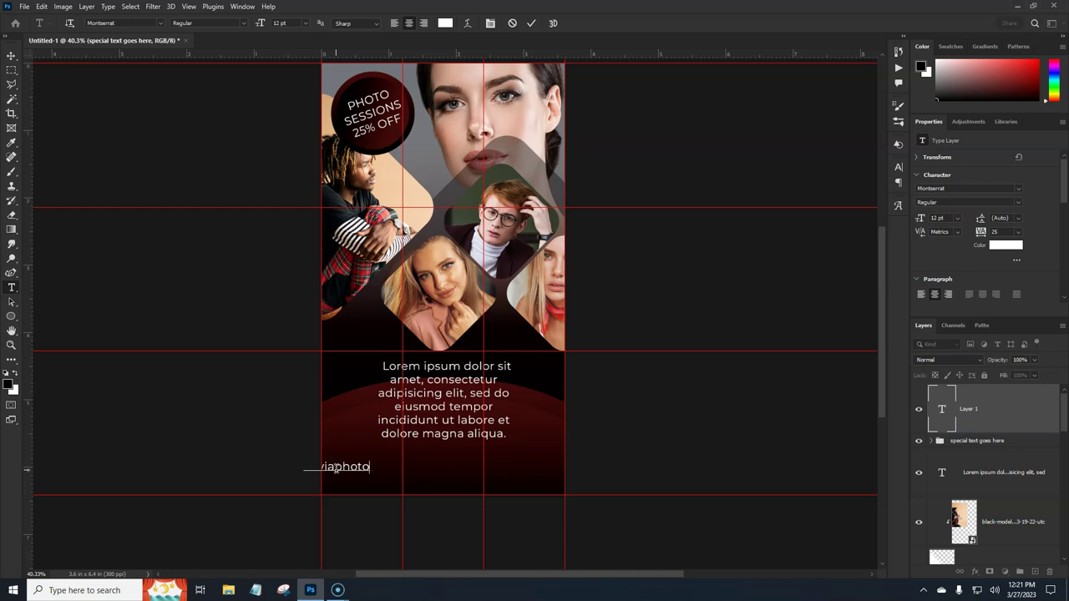
type("photography")
key("ctrl+Return")
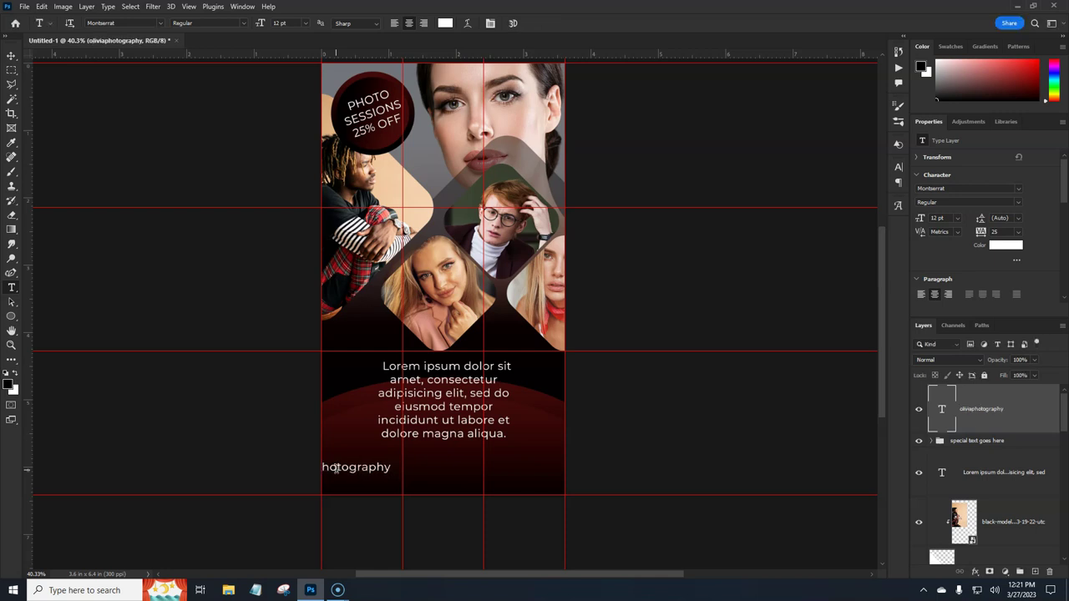
Step: Move the "oliviaphotography" text right to about X 267 px so it starts just inside the page's left edge
key("ctrl+t")
key("shift+Right")
key("shift+Right")
key("shift+Right")
key("shift+Right")
key("shift+Right")
key("shift+Right")
key("shift+Right")
key("shift+Right")
key("shift+Right")
key("shift+Right")
key("shift+Right")
key("shift+Right")
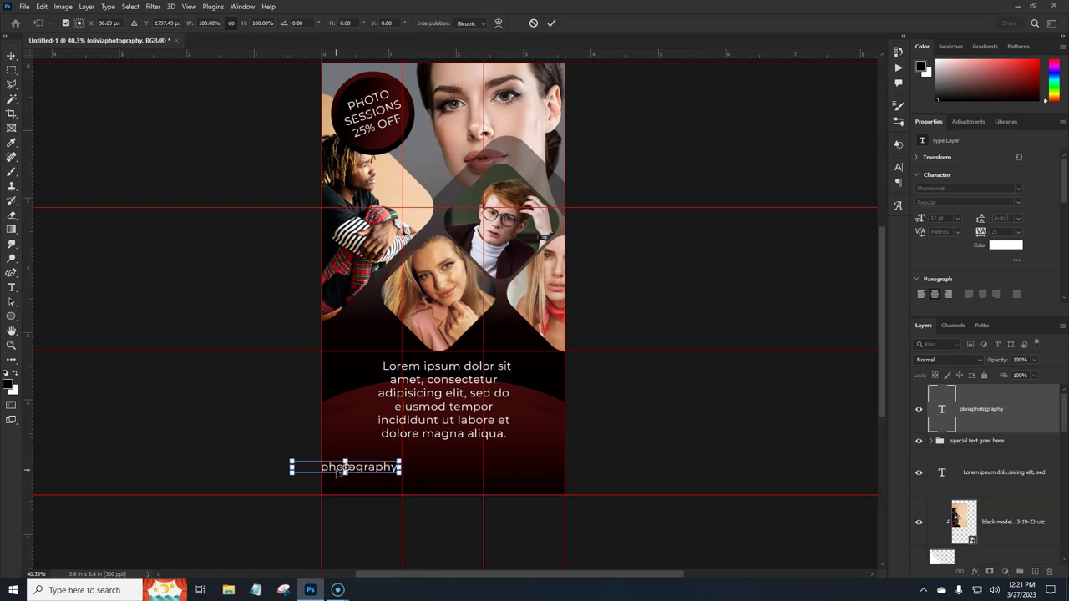
key("shift+Right")
key("shift+Right")
key("shift+Right")
key("shift+Right")
key("shift+Right")
key("shift+Right")
key("shift+Right")
key("shift+Right")
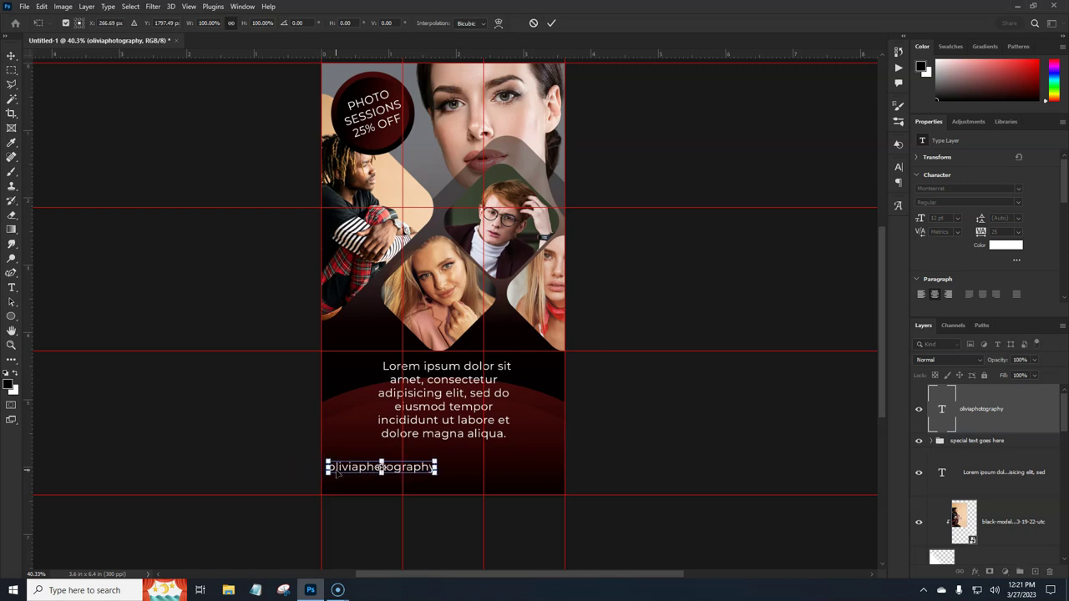
key("Return")
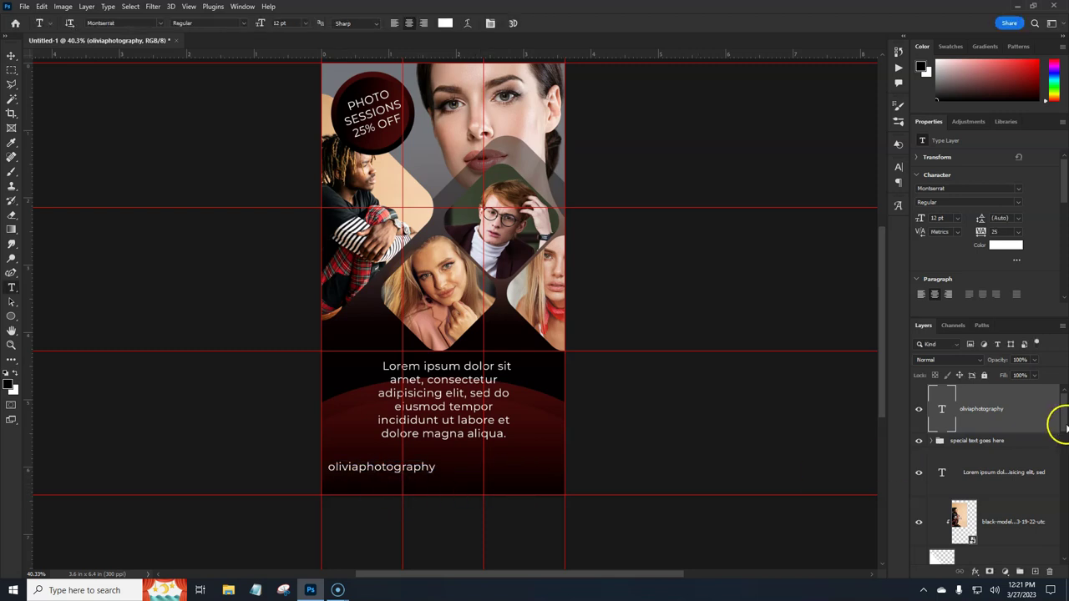
Step: Duplicate the "oliviaphotography" text layer and replace the copy's text with the contact phone number
key("ctrl+j")
double_click(939, 411)
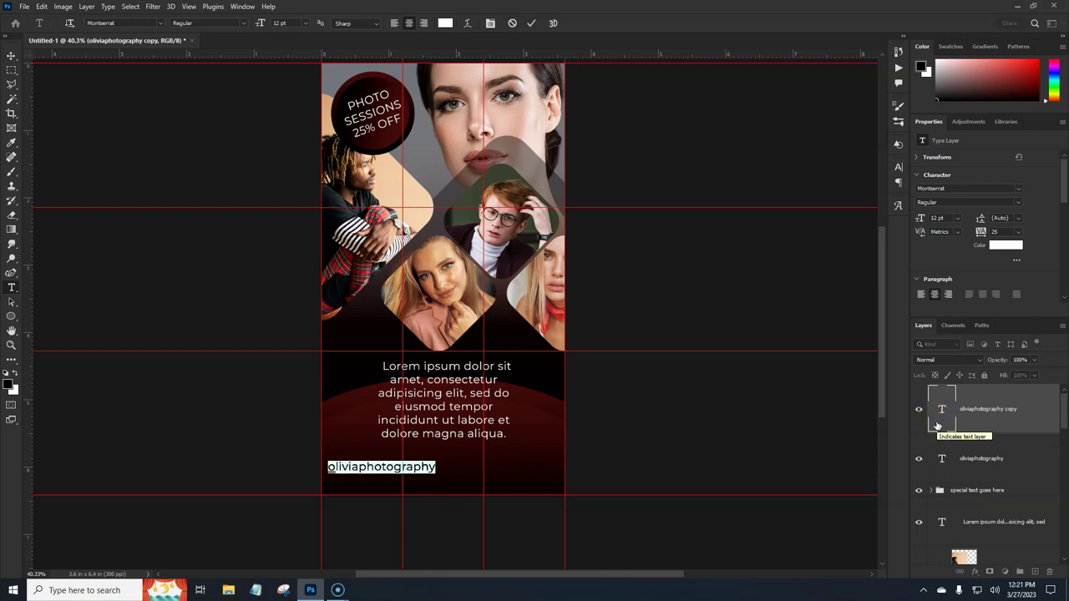
type("555-12")
key("ctrl+Return")
Step: Move the phone number horizontally to just inside the page's right edge, level with the business name
key("ctrl+t")
key("shift+Right")
key("shift+Right")
key("shift+Right")
key("shift+Right")
key("shift+Right")
key("shift+Right")
key("shift+Right")
key("shift+Right")
key("shift+Right")
key("shift+Right")
key("shift+Right")
key("shift+Right")
key("shift+Right")
key("shift+Right")
key("shift+Right")
key("shift+Right")
key("shift+Right")
key("shift+Right")
key("shift+Right")
key("shift+Right")
key("shift+Right")
key("shift+Right")
key("shift+Right")
key("shift+Right")
key("shift+Right")
key("shift+Right")
key("shift+Right")
key("shift+Right")
key("shift+Right")
key("shift+Right")
key("shift+Right")
key("shift+Right")
key("shift+Right")
key("shift+Right")
key("shift+Right")
key("shift+Right")
key("shift+Right")
key("shift+Right")
key("shift+Right")
key("shift+Right")
key("shift+Right")
key("shift+Right")
key("shift+Right")
key("shift+Right")
key("shift+Right")
key("shift+Right")
key("shift+Right")
key("shift+Right")
key("shift+Right")
key("shift+Right")
key("shift+Right")
key("shift+Right")
key("shift+Right")
key("shift+Right")
key("shift+Right")
key("shift+Right")
key("shift+Right")
key("shift+Right")
key("shift+Right")
key("shift+Right")
key("shift+Right")
key("shift+Right")
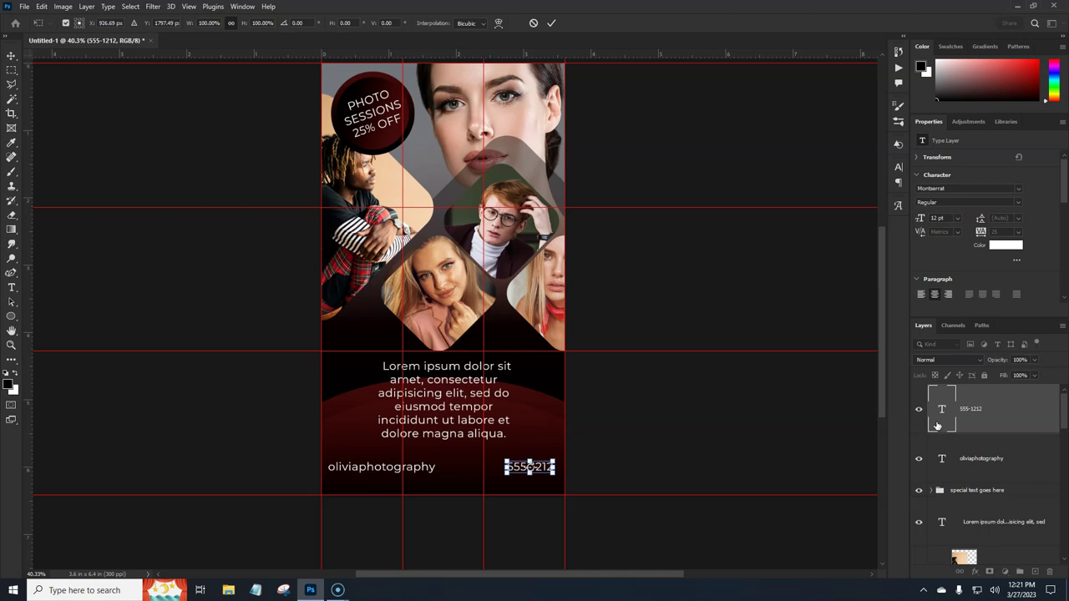
key("Return")
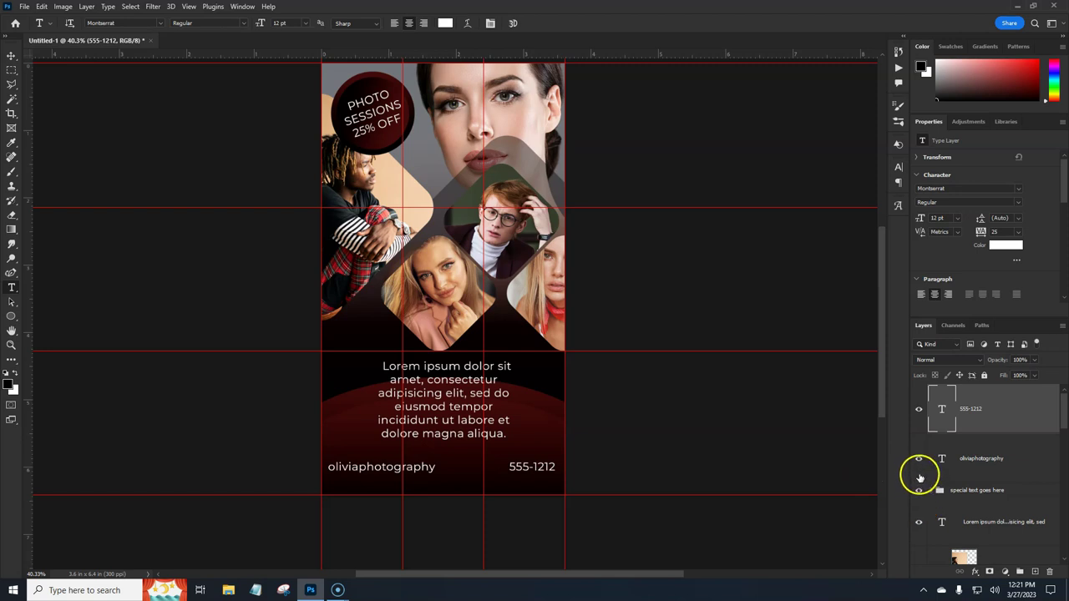
Step: Replace the lorem ipsum paragraph with "Call today to schedule your spring photo session with" plus the photographer's first name and "!", and center-align it
left_click(407, 376)
key("ctrl+a")
type("Car")
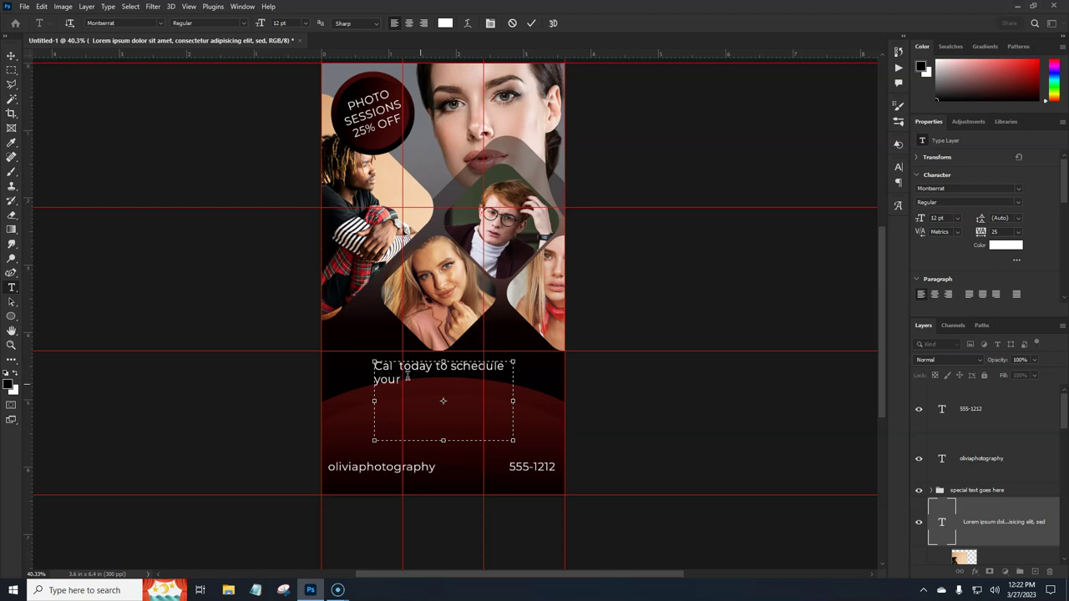
left_click(396, 371)
left_click(407, 405)
key("Delete")
type("livia !")
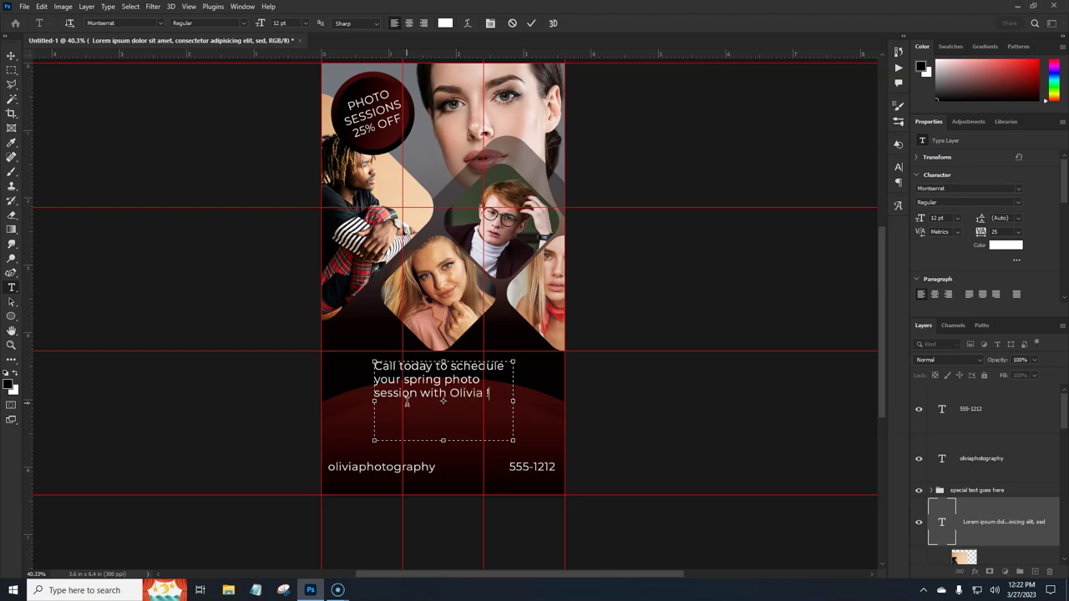
key("ctrl+Return")
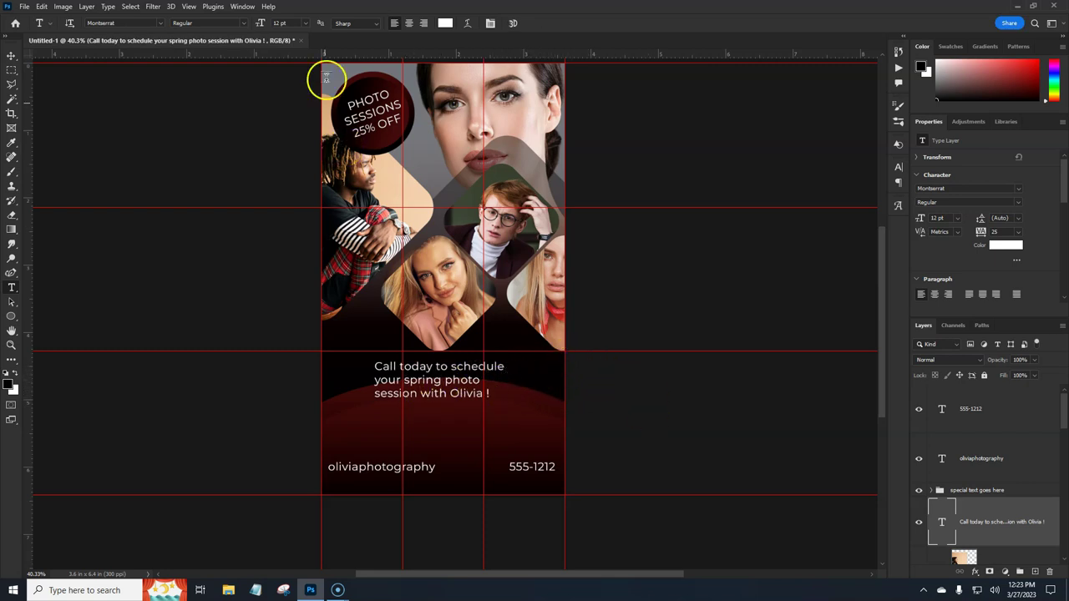
left_click(407, 24)
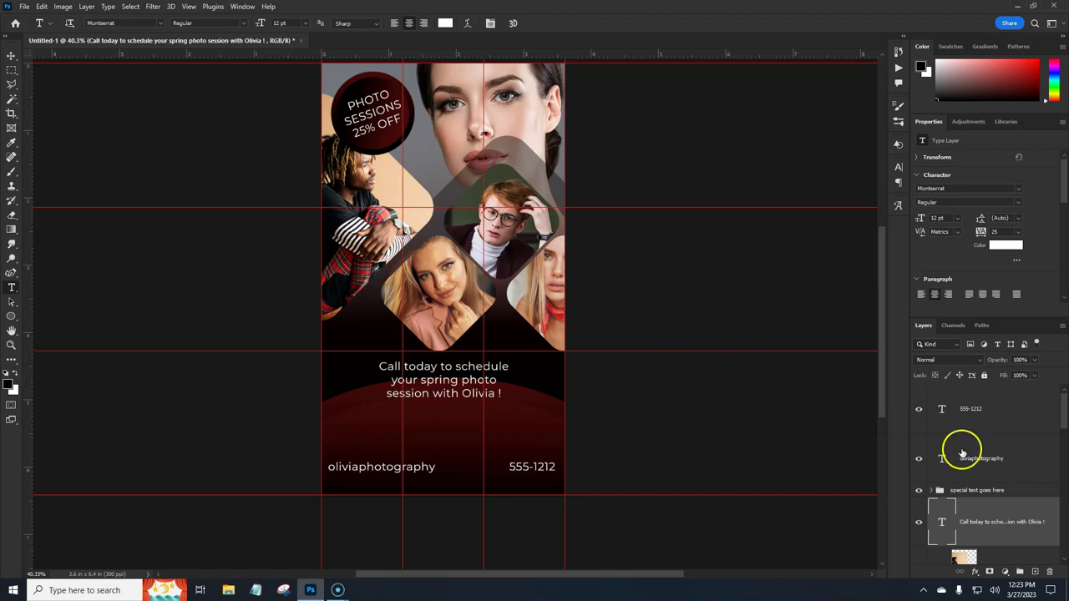
left_click(1024, 560)
scroll(1065, 436, "down", 1)
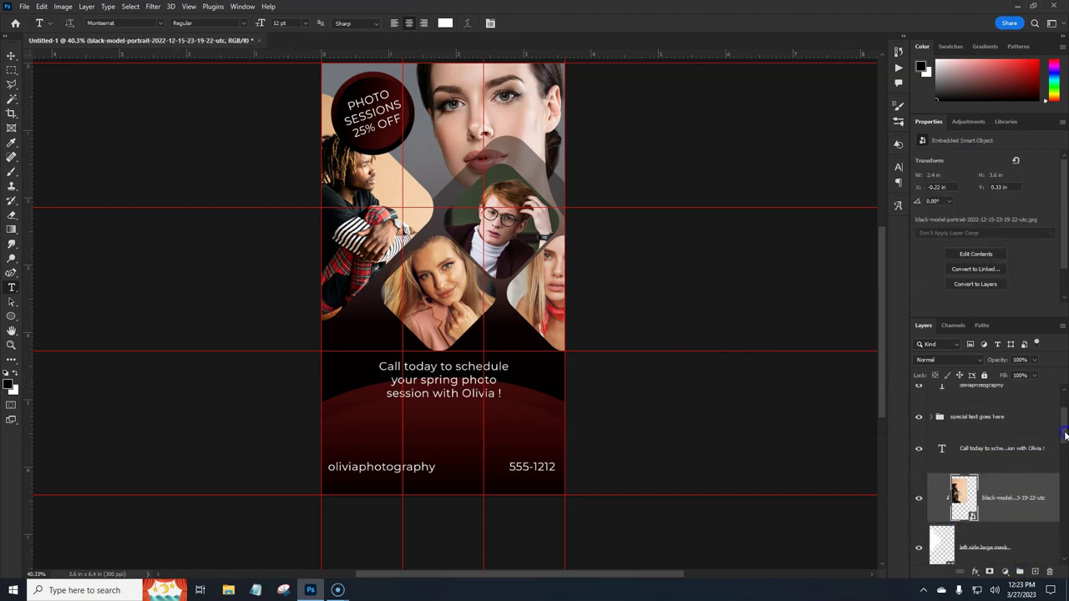
scroll(1065, 436, "down", 1)
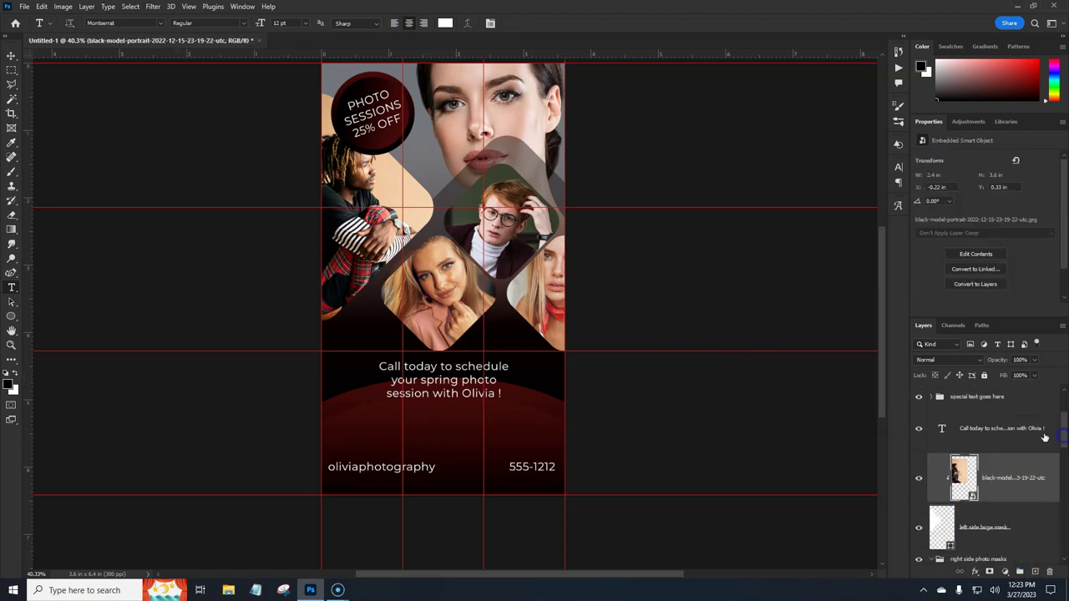
left_click(986, 443)
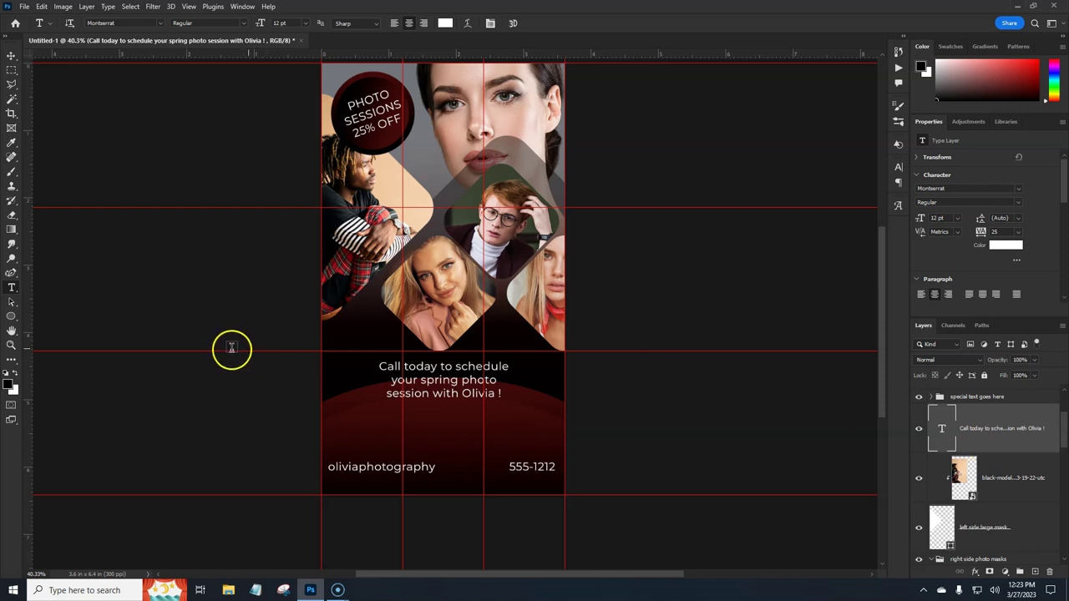
left_click(11, 318)
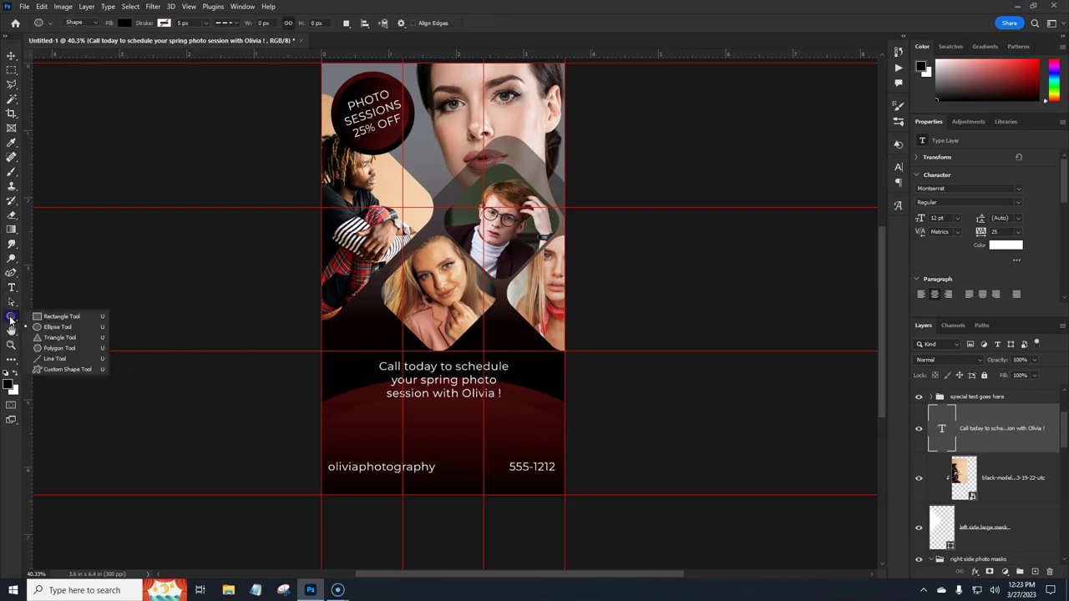
left_click(10, 319)
Step: Marquee-select an area about 3 x 0.73 in around the call-to-action text from the page's left edge, and add a layer above the black-model portrait
left_click_drag(10, 70, 51, 73)
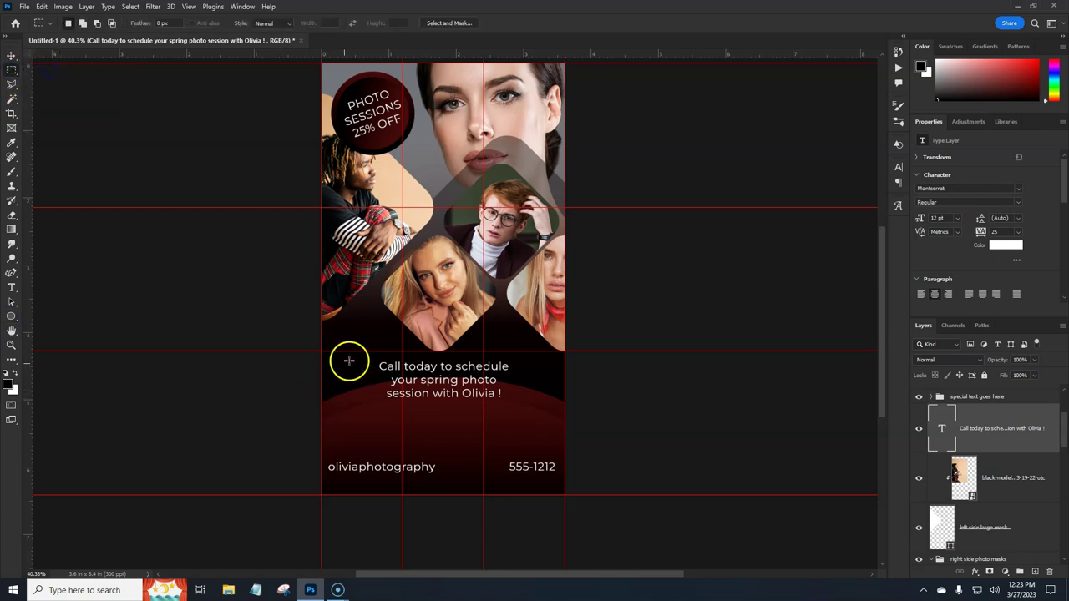
left_click_drag(322, 357, 523, 405)
left_click(526, 409)
key("ctrl+z")
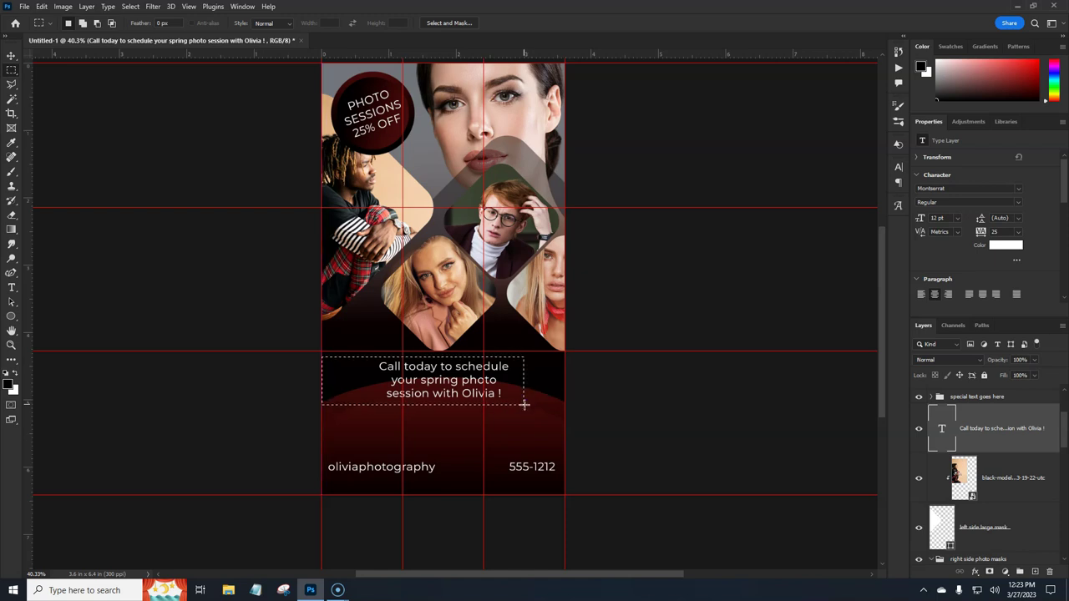
left_click(1030, 476)
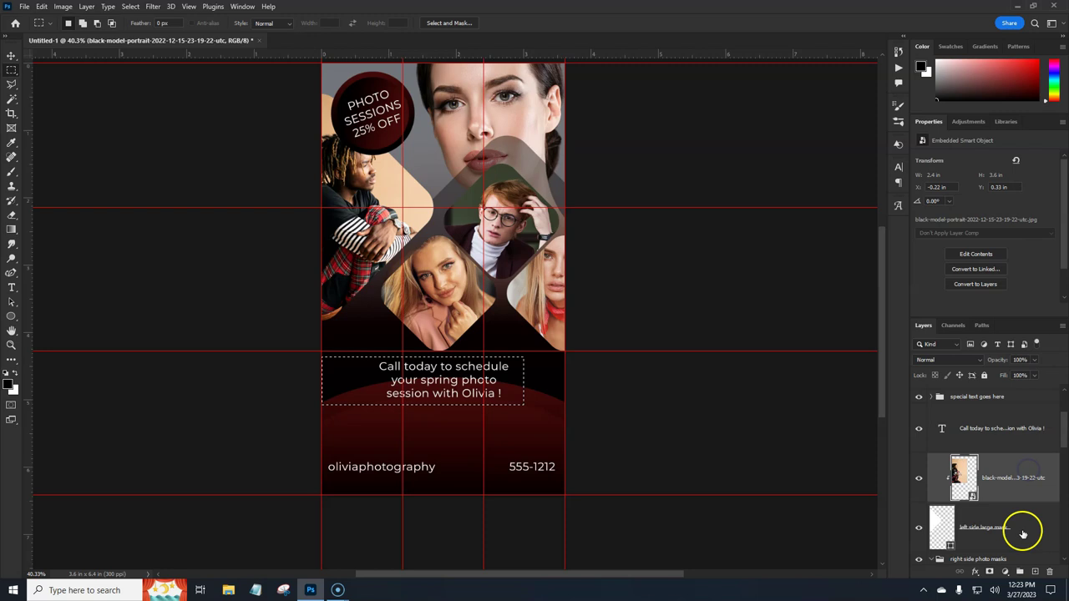
left_click(1034, 573)
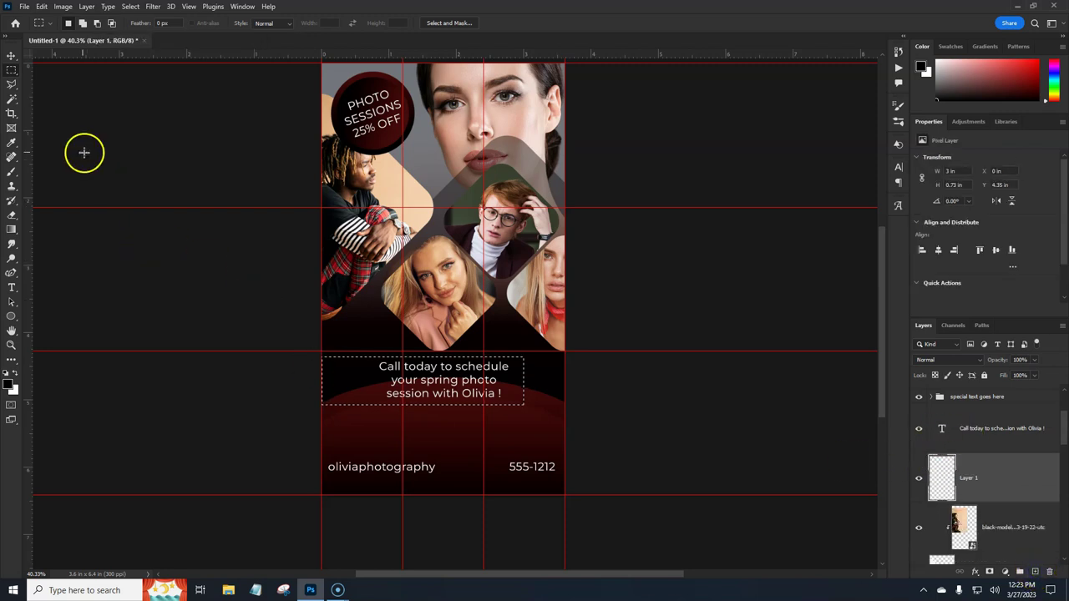
Step: Fill the selection on the new layer with the "black to redish" linear gradient, running from its right edge to its left edge
left_click(11, 231)
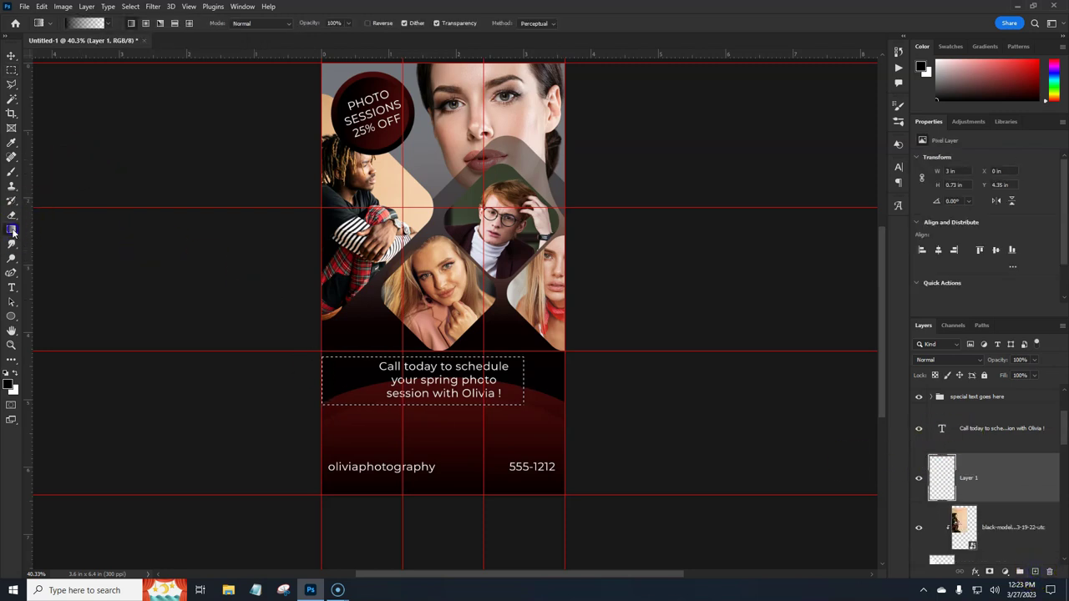
left_click(87, 22)
left_click_drag(988, 138, 938, 203)
left_click(853, 203)
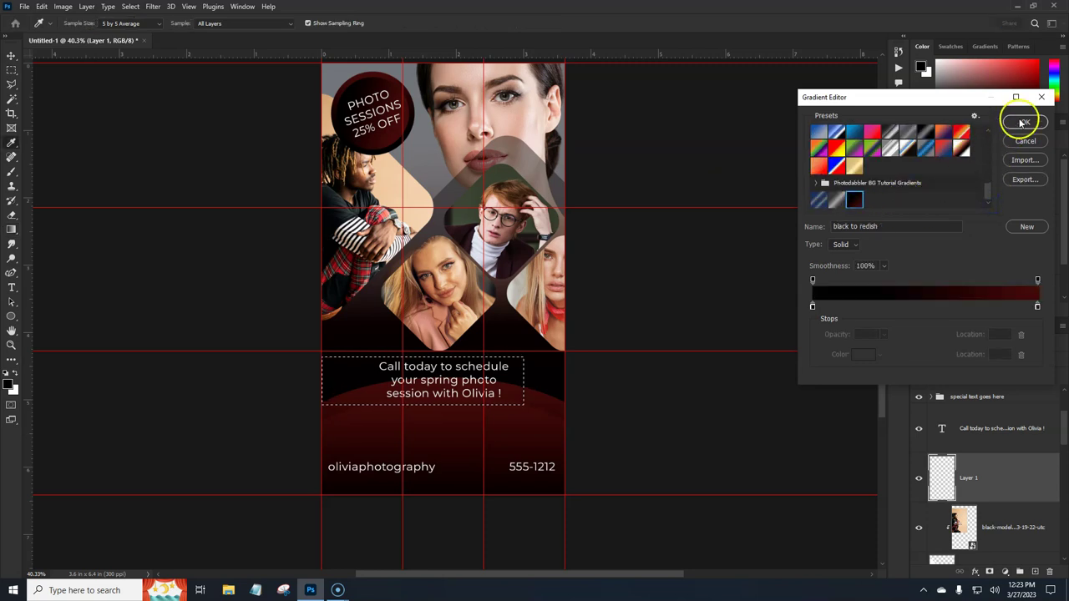
left_click(1025, 122)
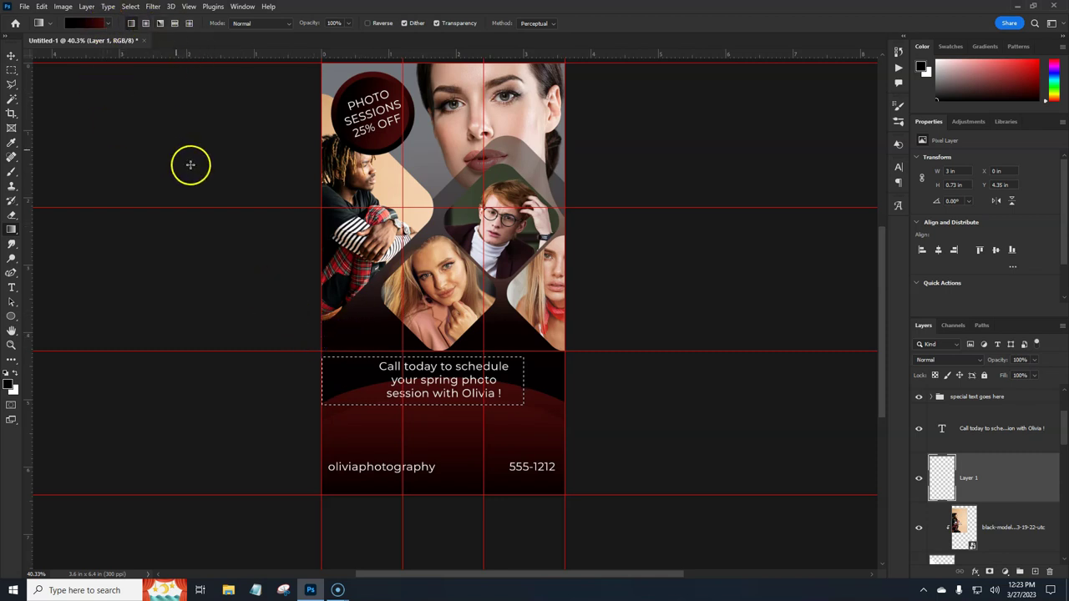
left_click_drag(524, 378, 320, 379)
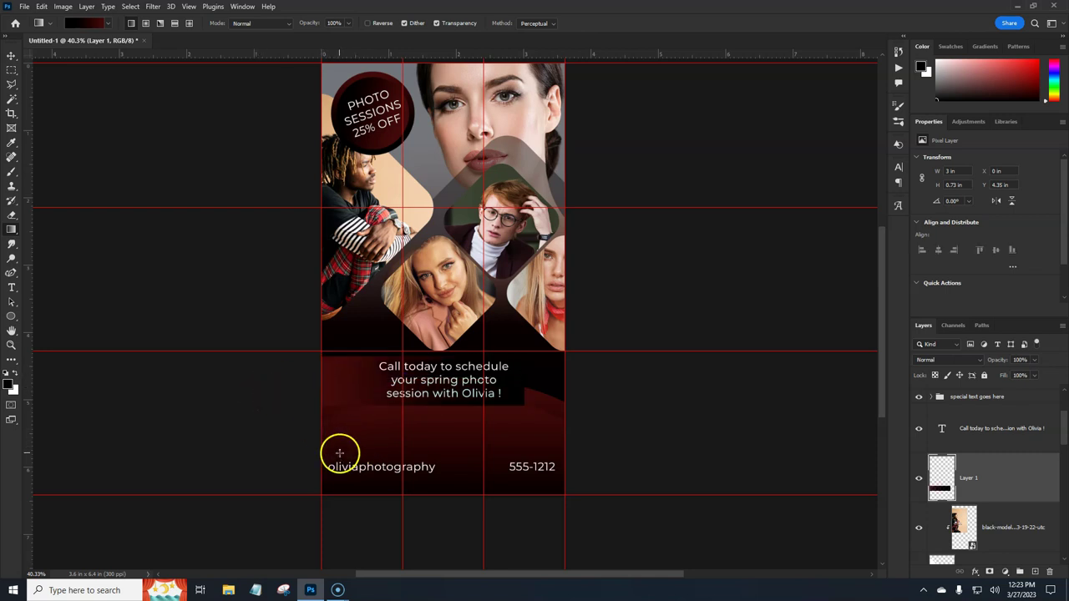
Step: Move the call-to-action text and its gradient bar down together, toward the contact line
left_click(1010, 439, "shift")
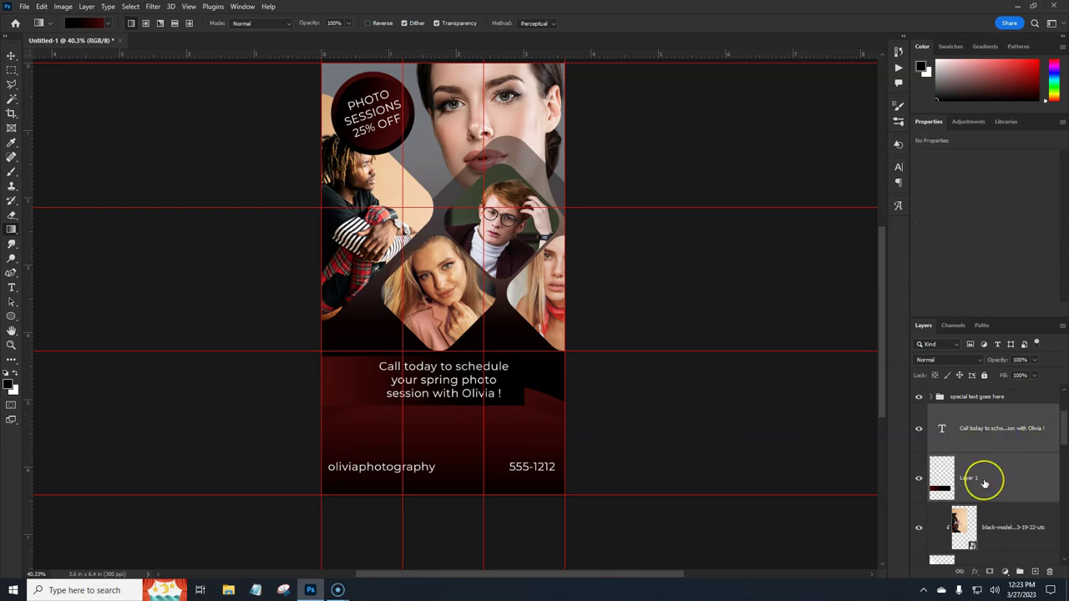
key("ctrl+t")
key("shift+Down")
key("shift+Down")
key("shift+Down")
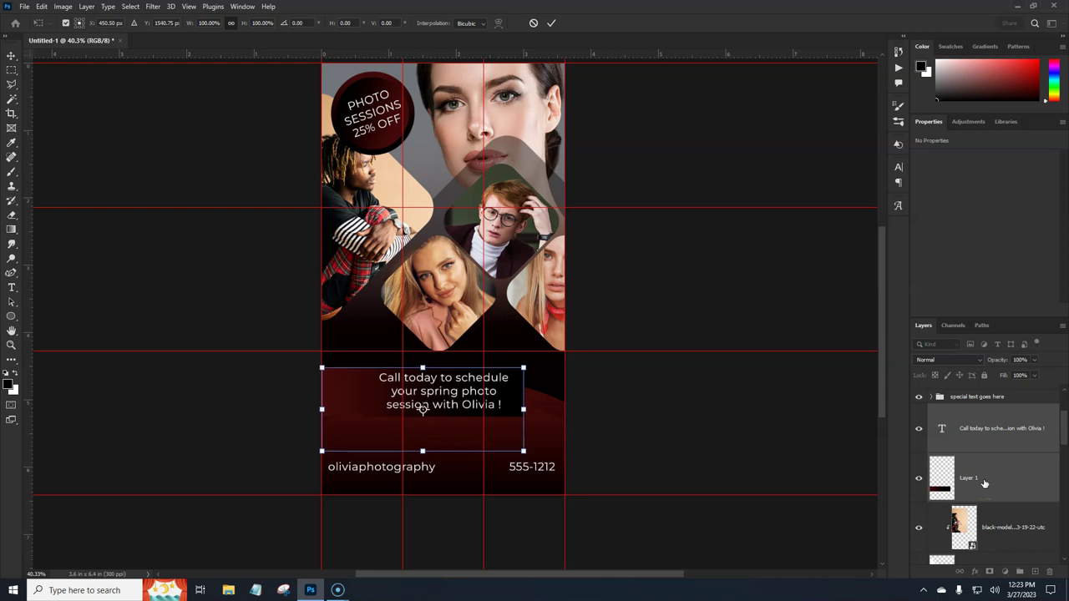
key("shift+Down")
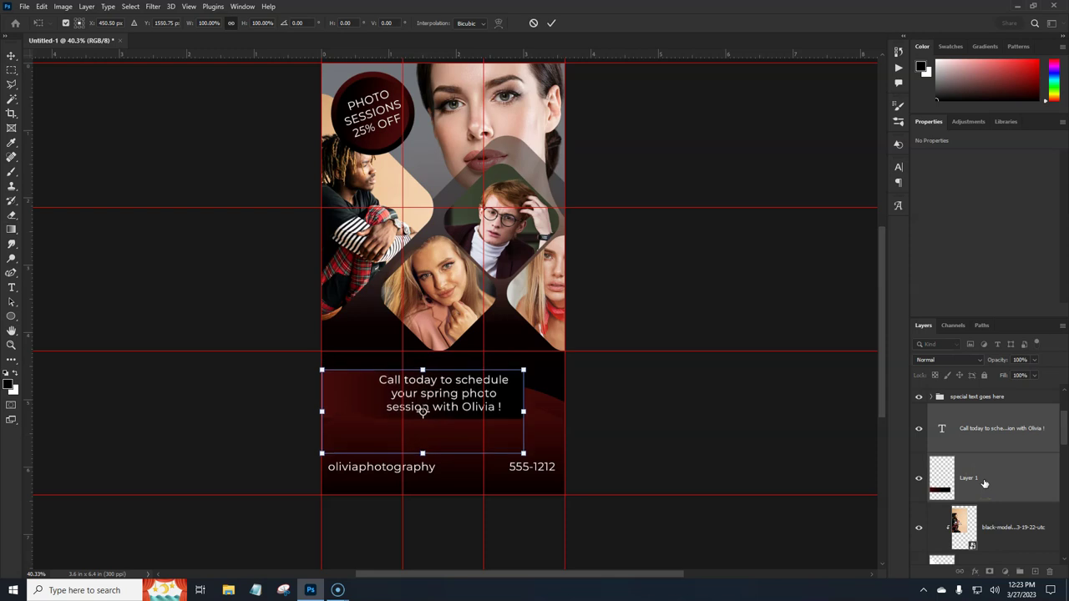
key("Return")
key("g")
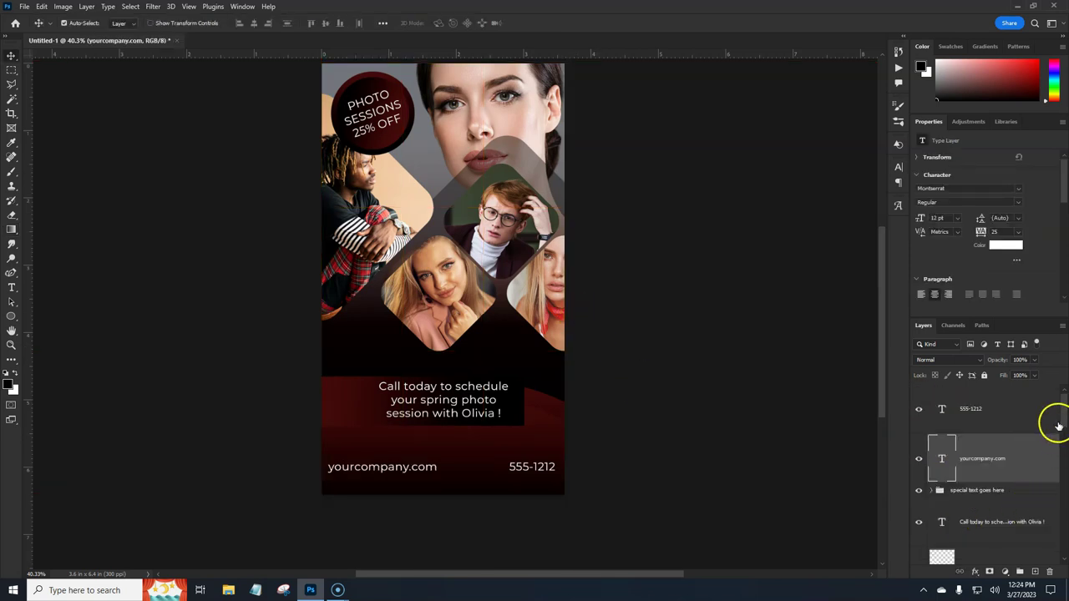
Step: Add a layer above the gradient fill layer and select an ellipse about 5 × 3.4 in across the page's lower left
left_click_drag(1058, 426, 1067, 551)
left_click(998, 511)
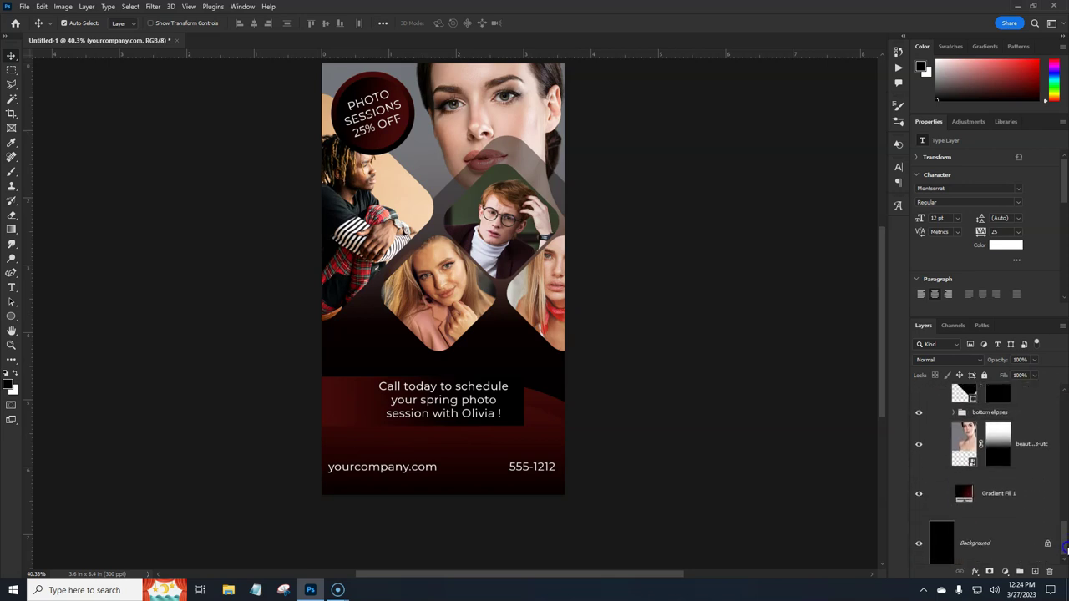
left_click(1035, 572)
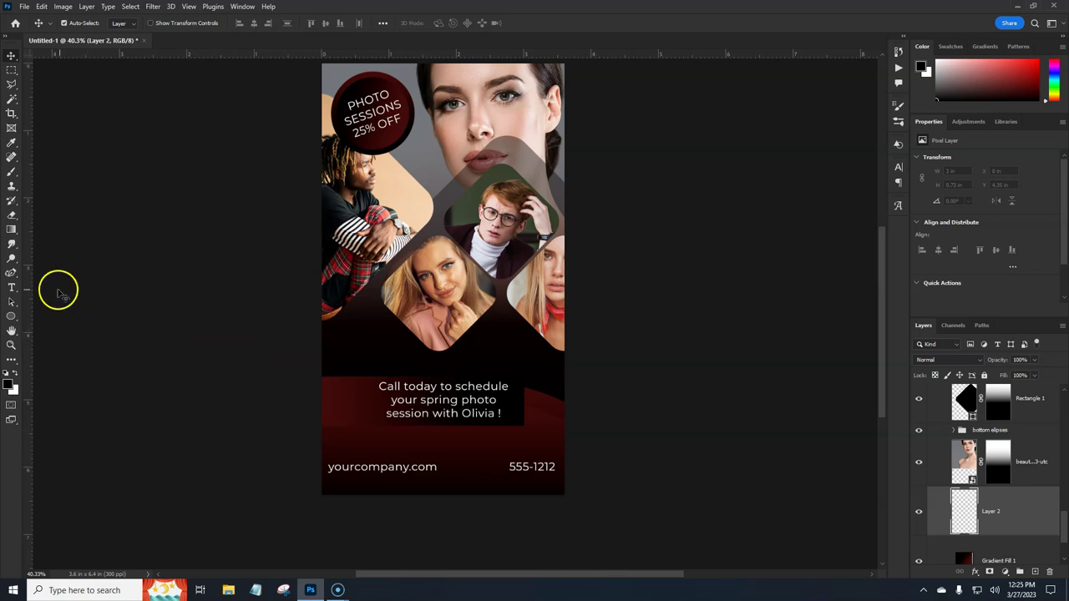
left_click_drag(12, 72, 48, 81)
left_click_drag(253, 275, 547, 487)
left_click(11, 229)
left_click_drag(544, 384, 332, 263)
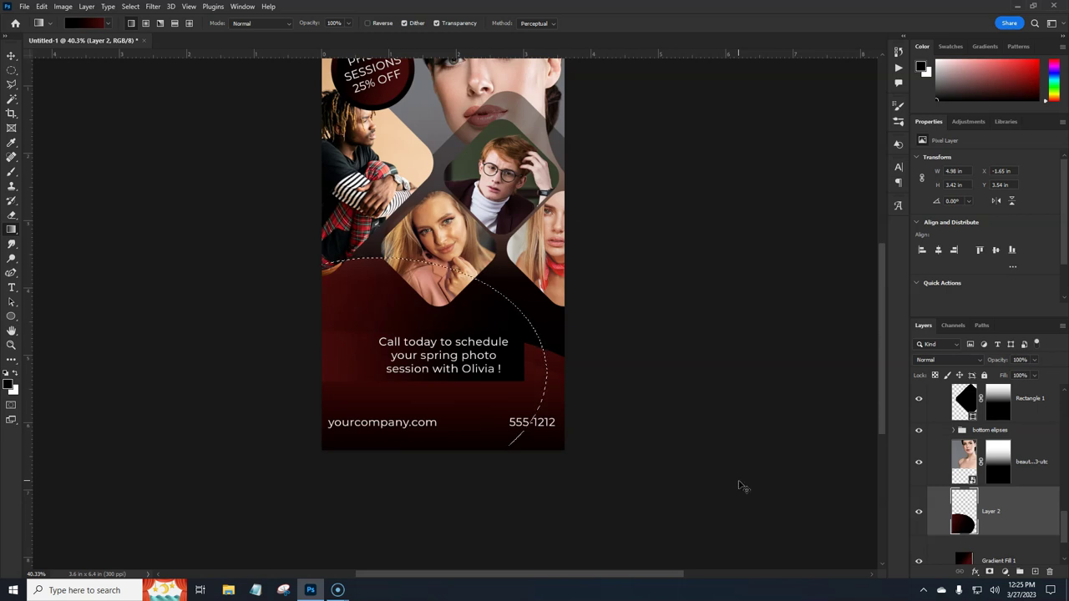
key("Delete")
left_click_drag(322, 265, 548, 407)
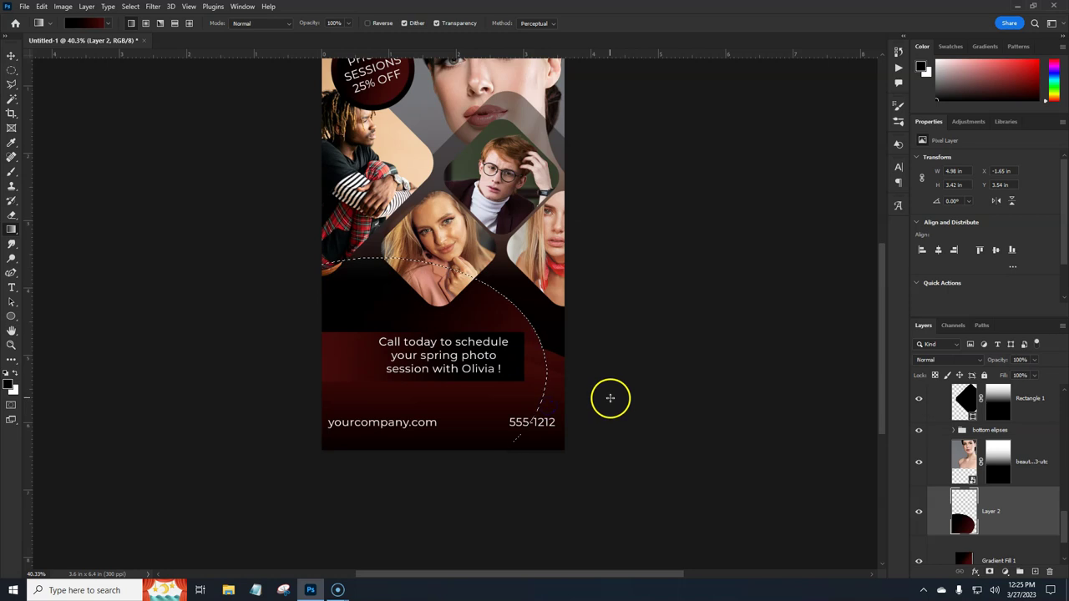
key("ctrl+z")
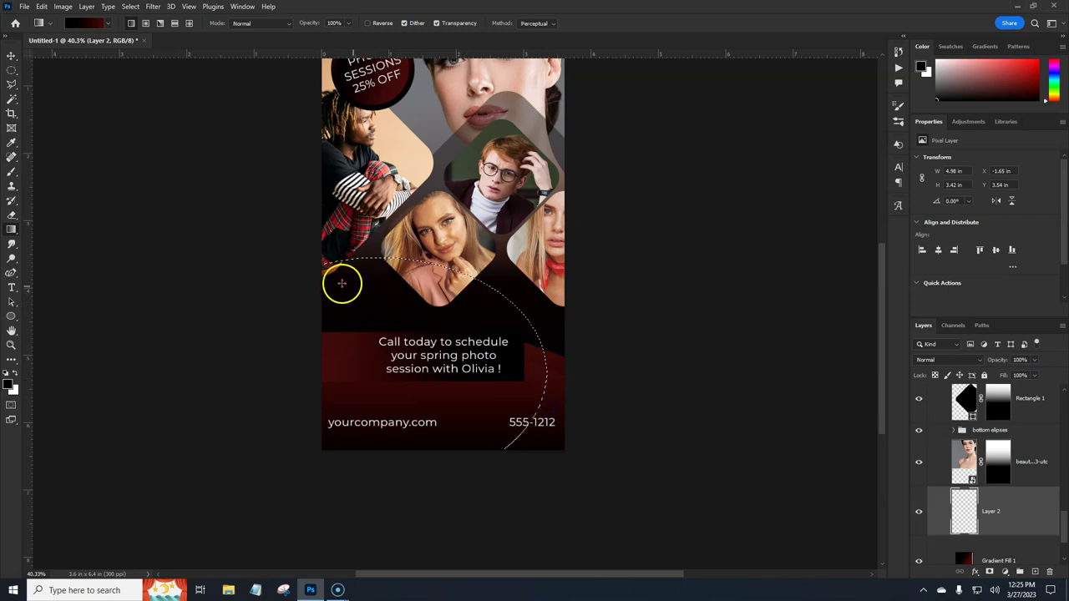
left_click_drag(347, 285, 466, 354)
key("ctrl+z")
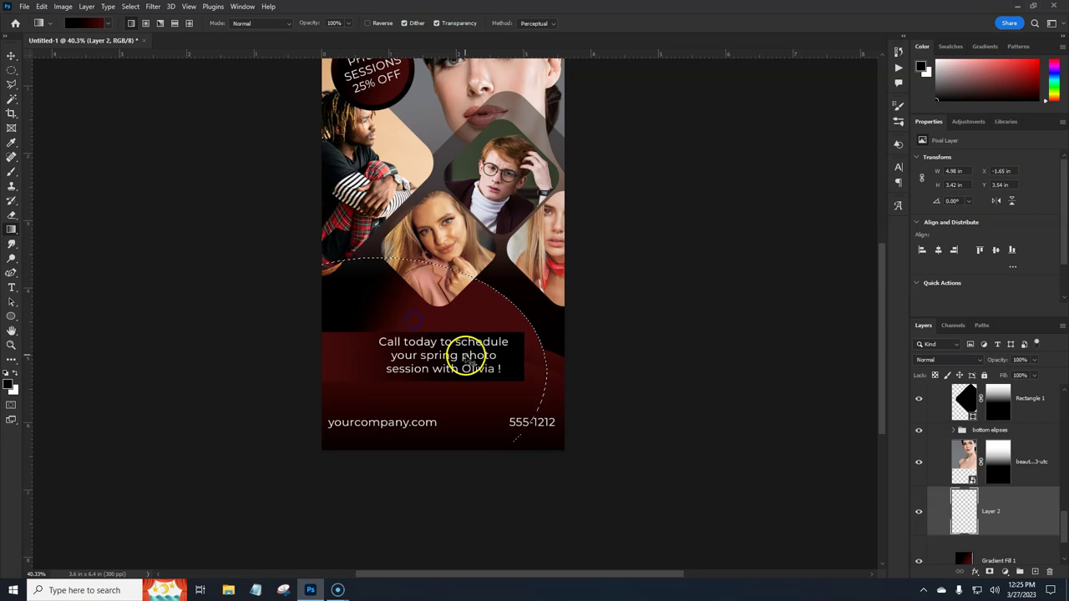
Step: Fill the elliptical selection with a short diagonal gradient, black at its upper left to dark red, and deselect
left_click_drag(380, 288, 436, 319)
key("ctrl+d")
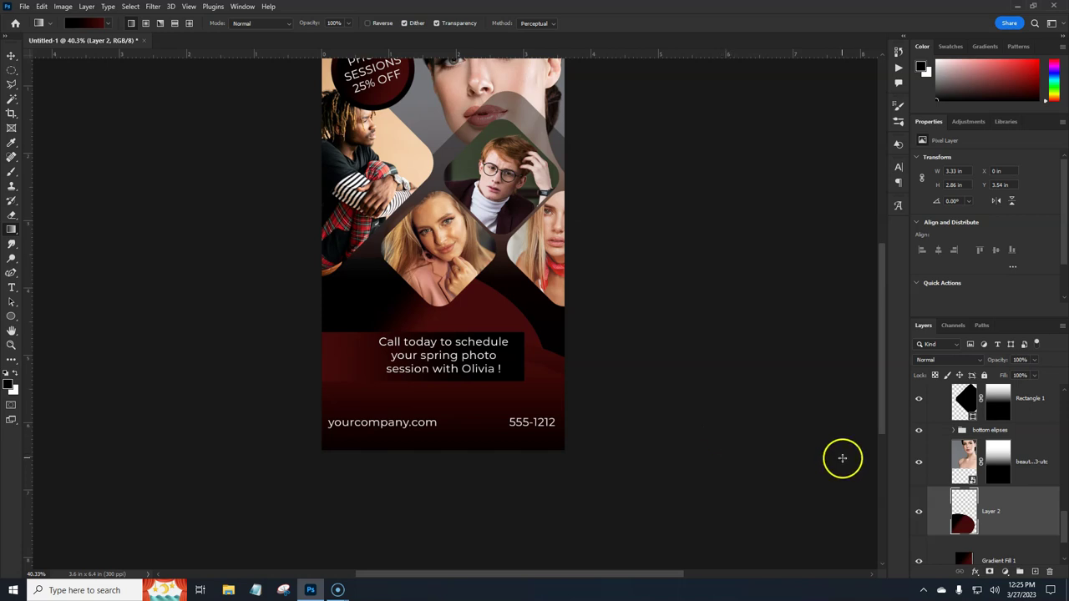
Step: Duplicate the gradient-filled ellipse layer beneath the original and move the copy 0.5 in to the right
left_click_drag(1028, 519, 1025, 541)
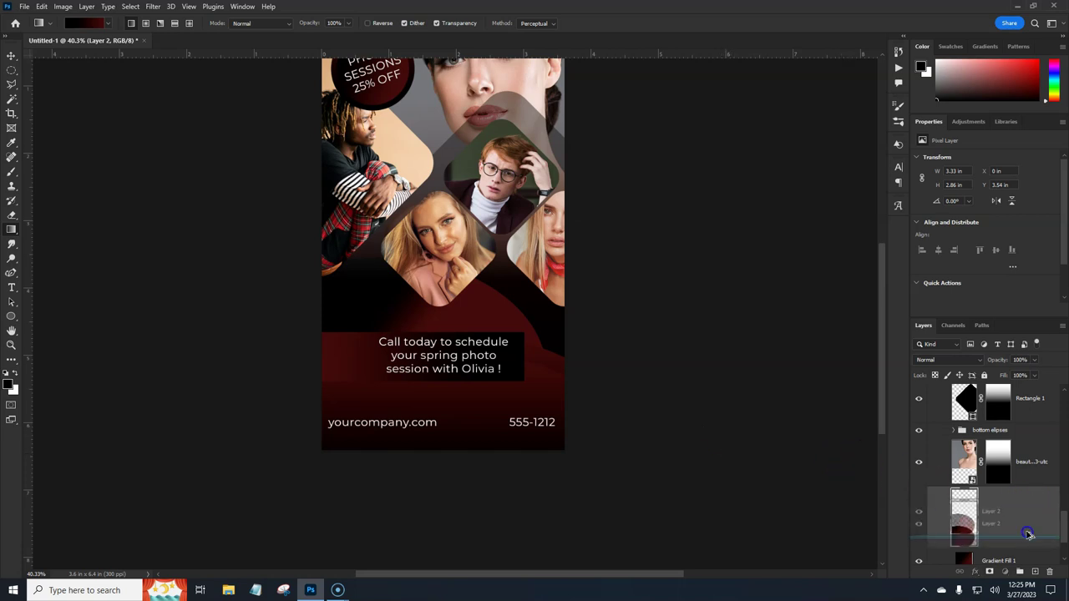
key("ctrl+t")
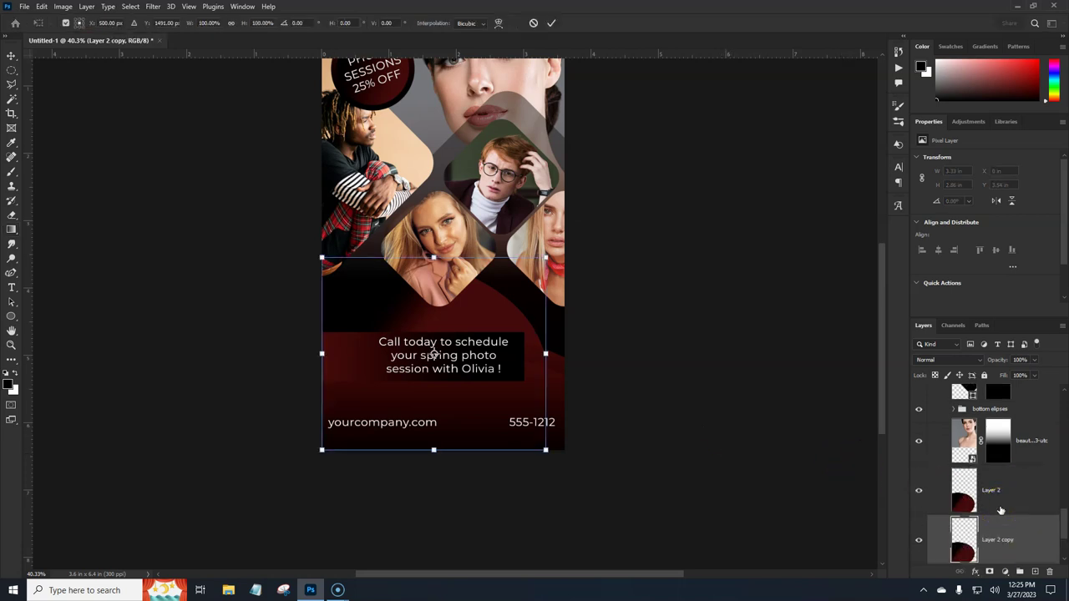
left_click_drag(435, 355, 468, 355)
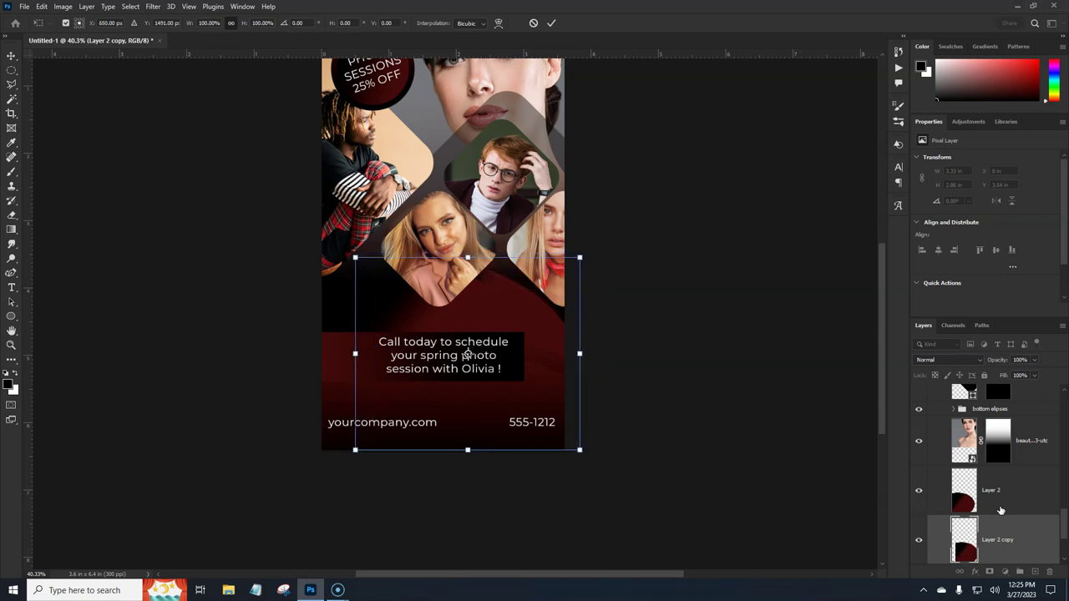
key("Return")
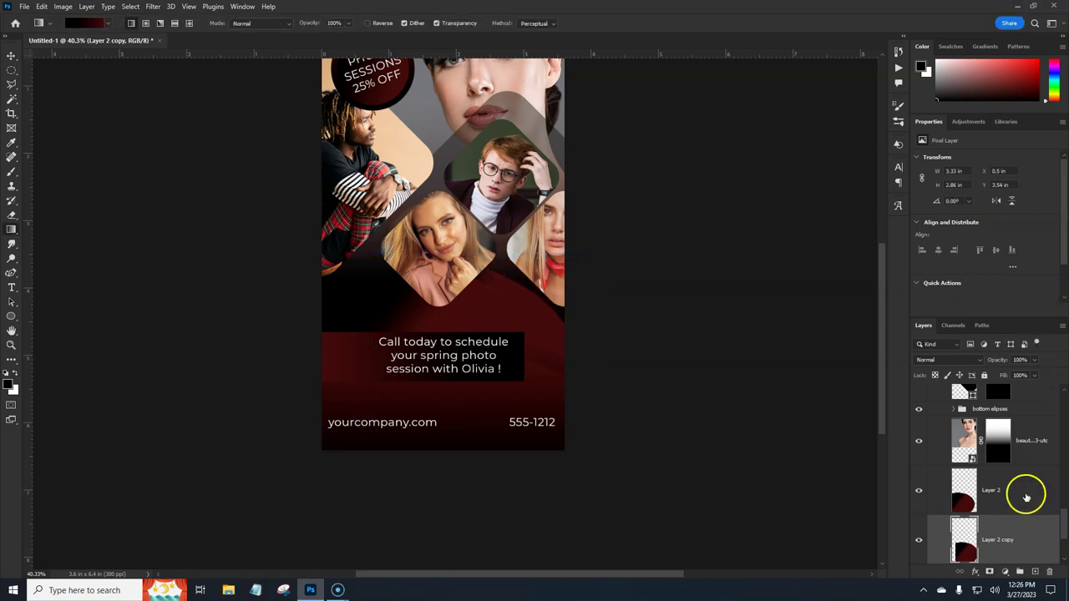
Step: Add a drop shadow to the original ellipse layer and set the shadow's color to black (000000)
left_click(1026, 497)
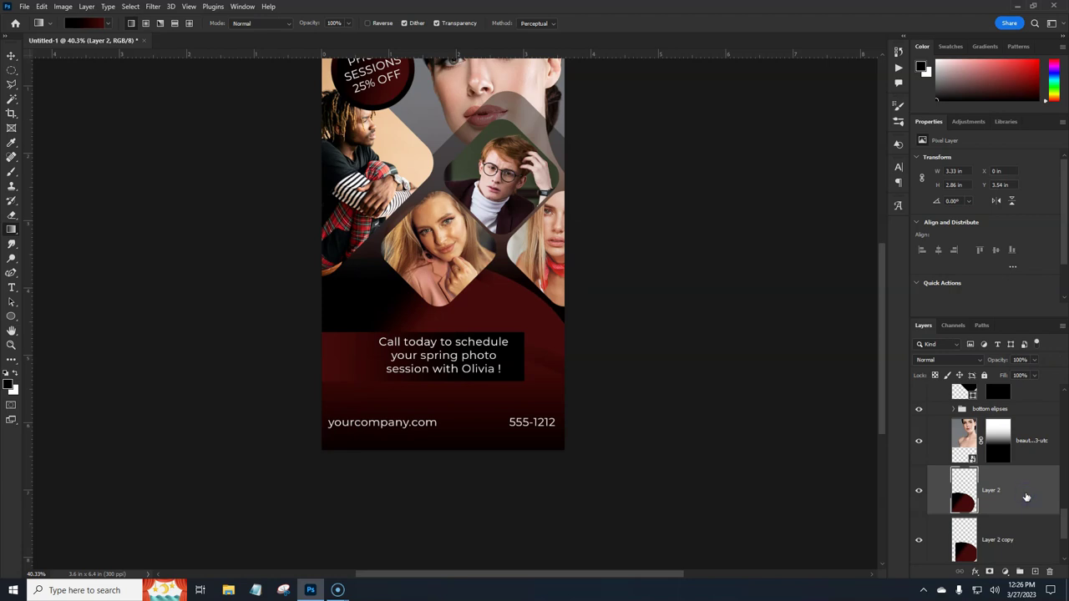
double_click(1027, 496)
left_click(651, 390)
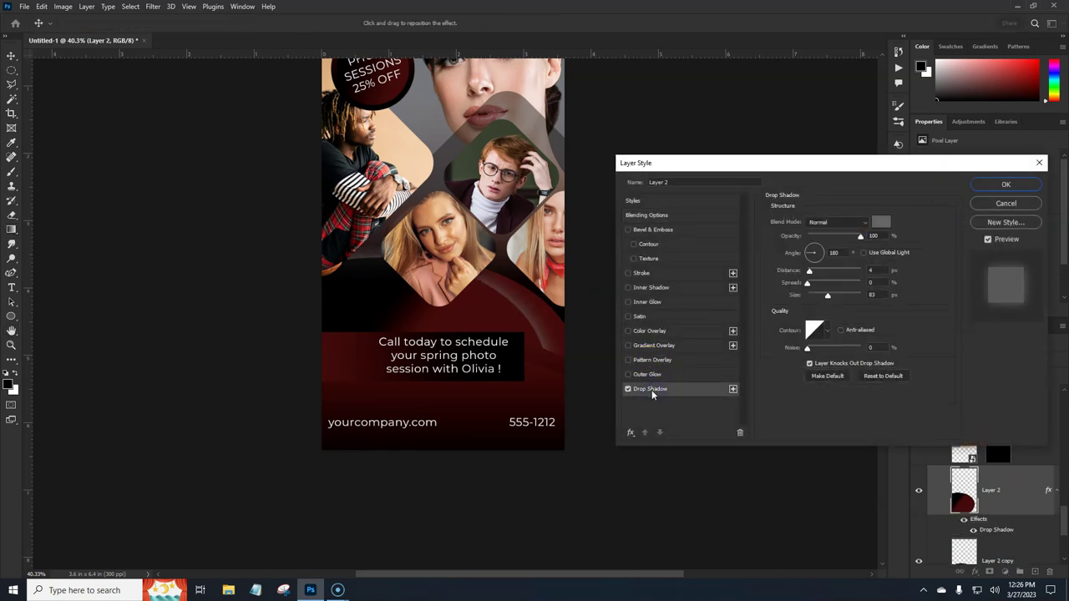
left_click(881, 222)
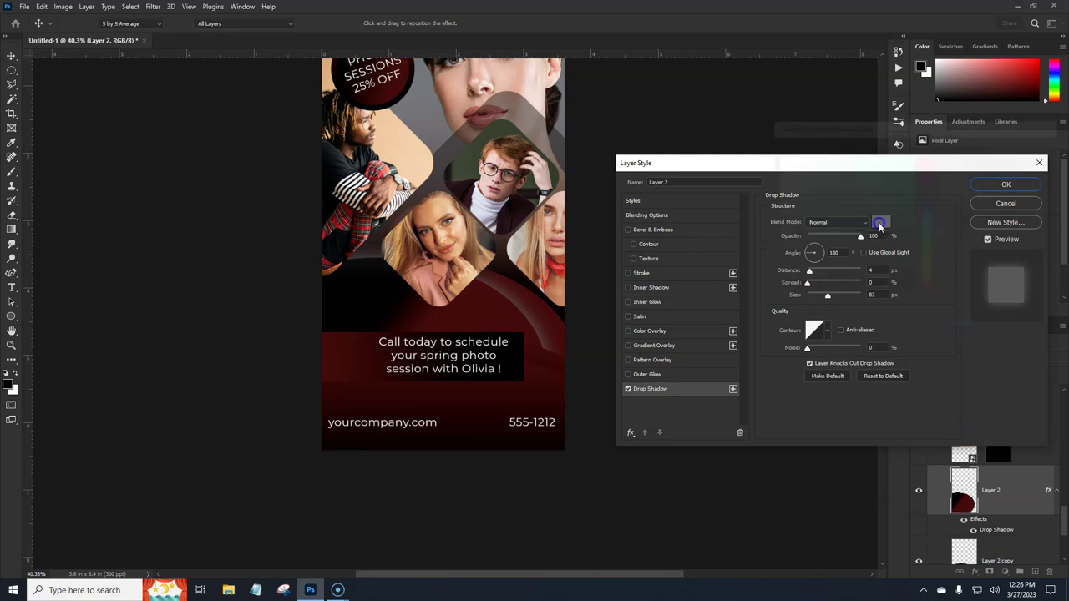
left_click(775, 266)
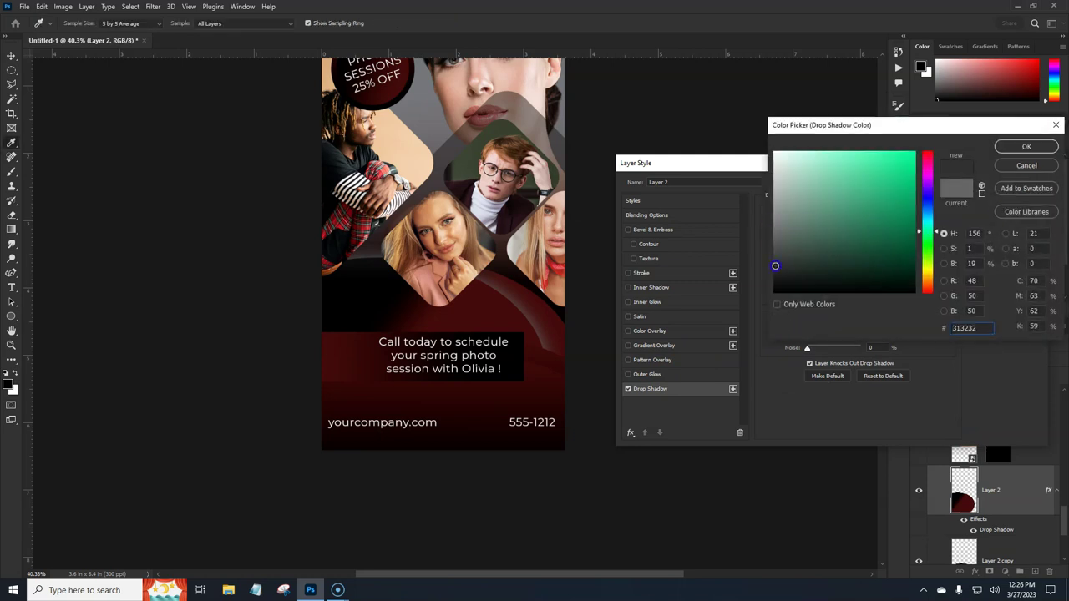
left_click_drag(775, 265, 772, 299)
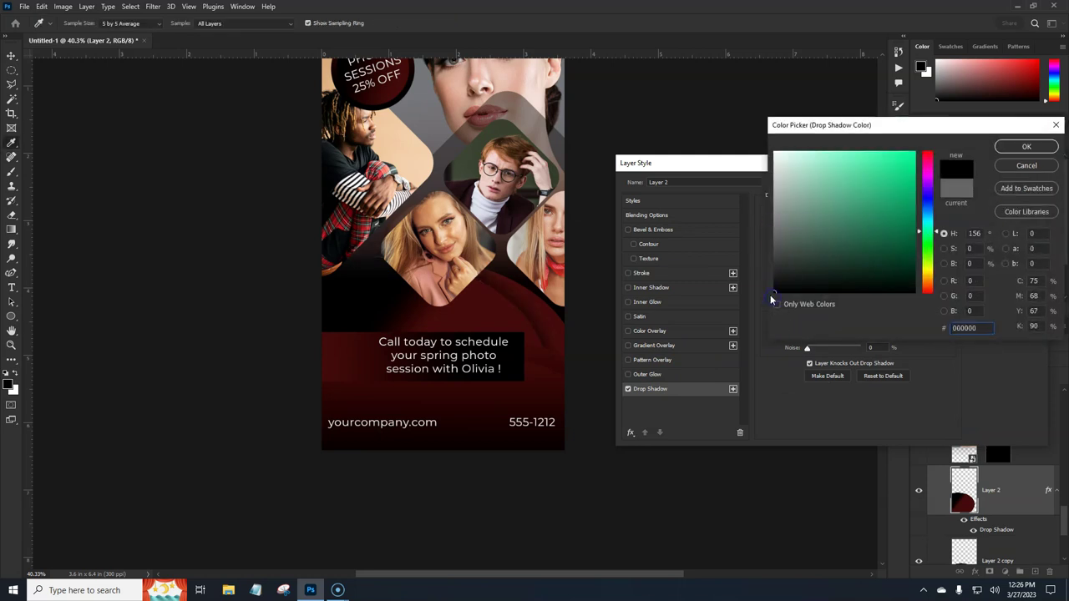
left_click(1026, 147)
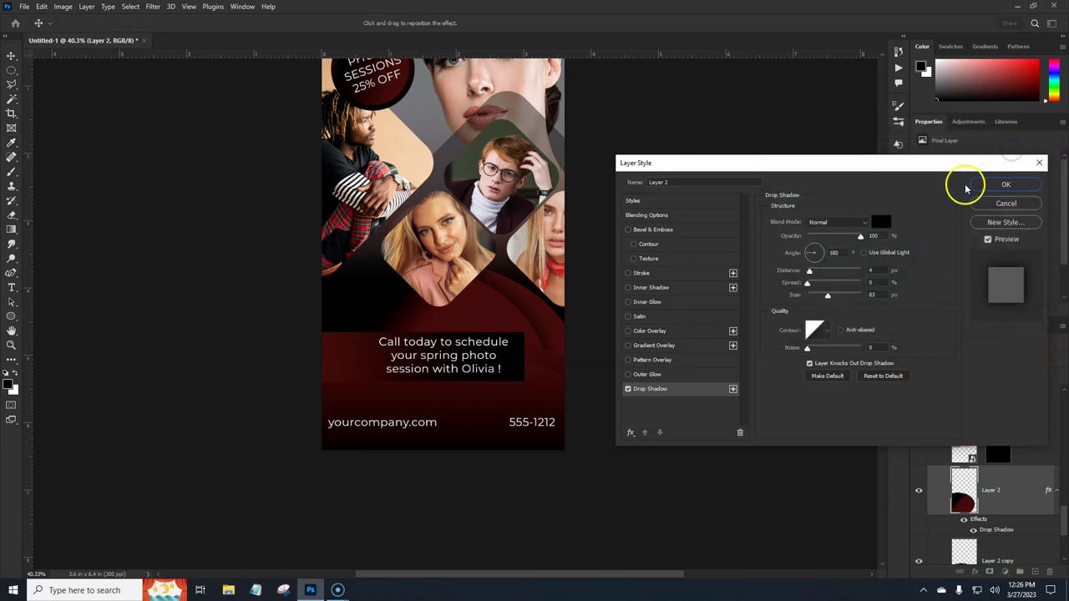
Step: Lower the ellipse's drop shadow opacity to 71% and reduce the shadow's size, applying the layer style
left_click(860, 239)
left_click_drag(846, 239, 844, 237)
left_click_drag(829, 295, 828, 297)
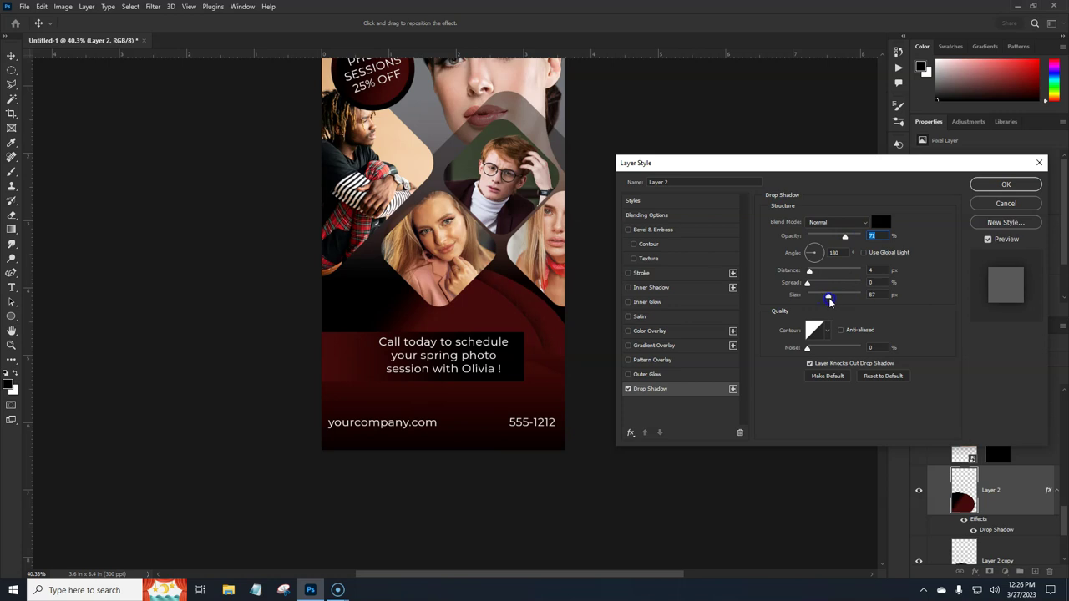
left_click_drag(822, 303, 822, 298)
left_click(1006, 184)
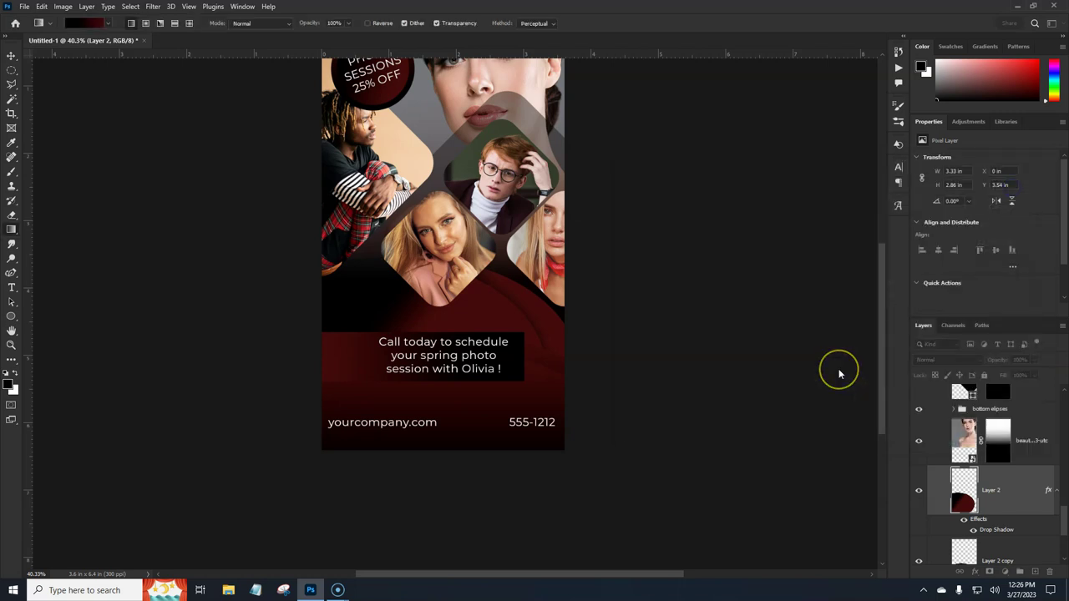
Step: Set the blend mode of the large skin-care woman portrait layer to Overlay
left_click_drag(489, 315, 494, 385)
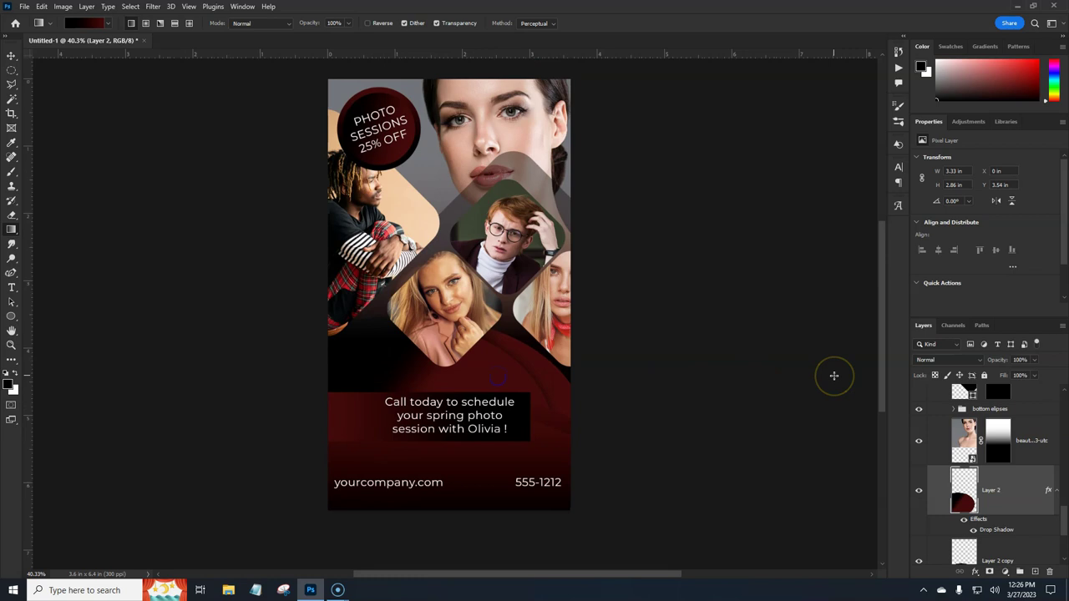
scroll(1003, 501, "down", 3)
left_click(1064, 562)
left_click_drag(1065, 553, 1066, 524)
left_click(1049, 492)
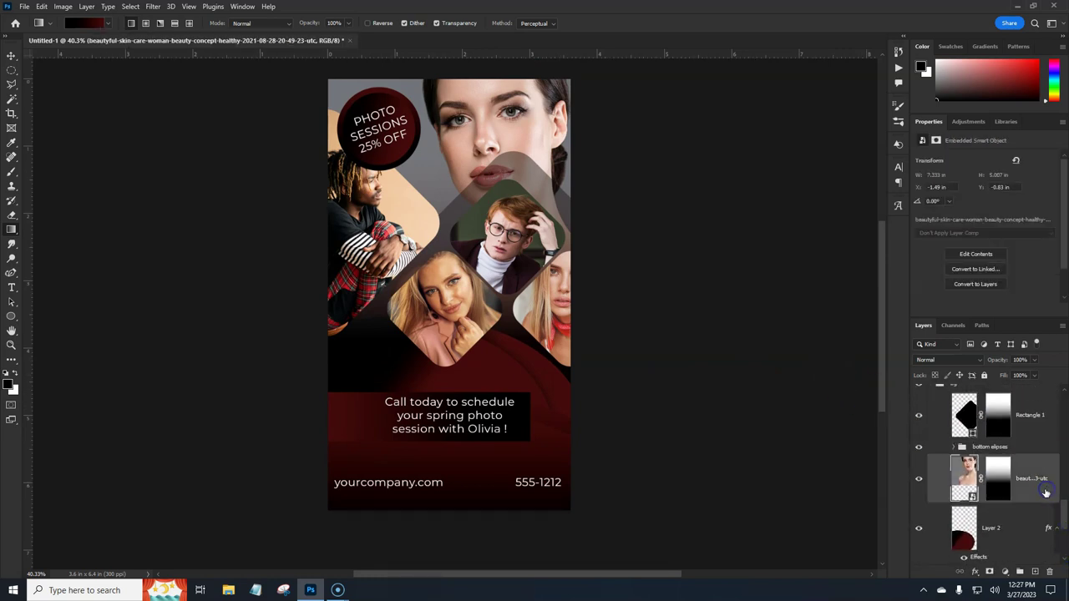
left_click(982, 360)
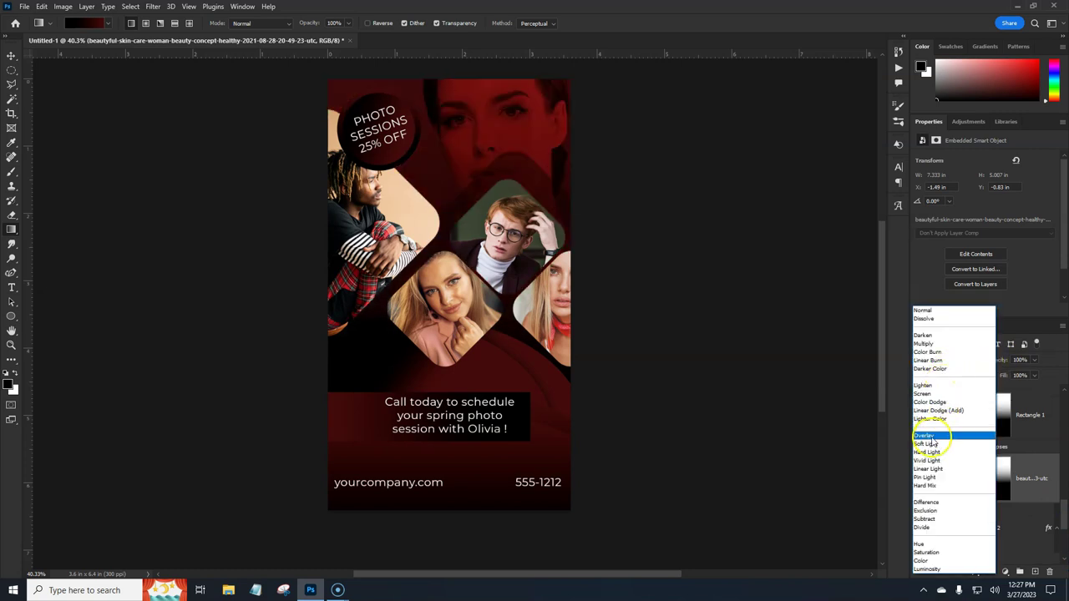
left_click(926, 436)
mouse_move(1007, 360)
left_mouse_down()
mouse_move(954, 373)
mouse_move(1021, 368)
left_mouse_up()
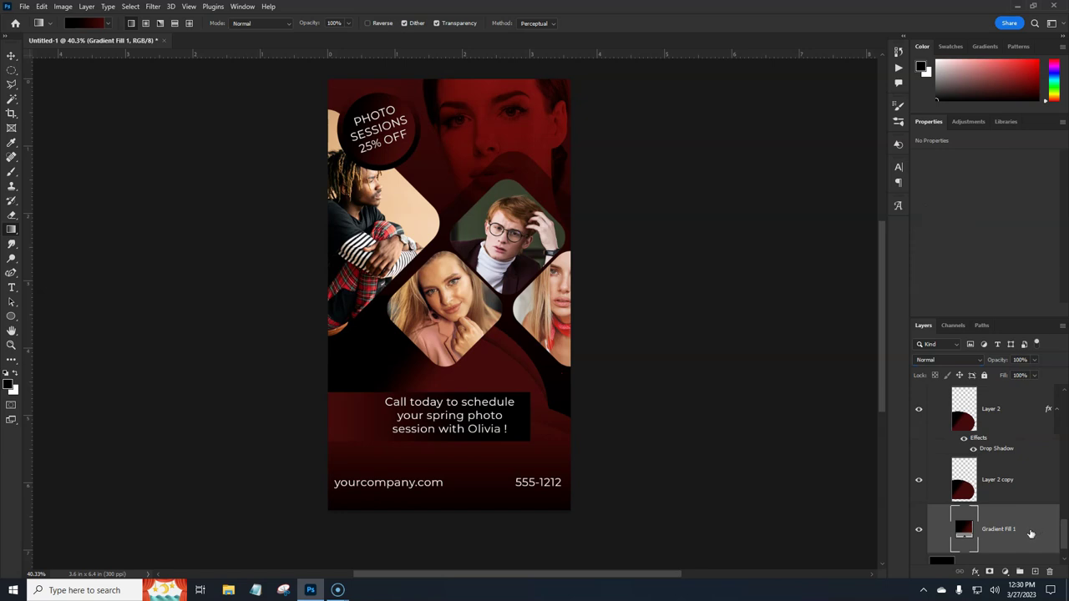
Step: Draw a closed curved shape about 1498 × 1253 px with the Curvature Pen, arching behind the lower portraits and extending past the page's bottom and sides
left_click(10, 318)
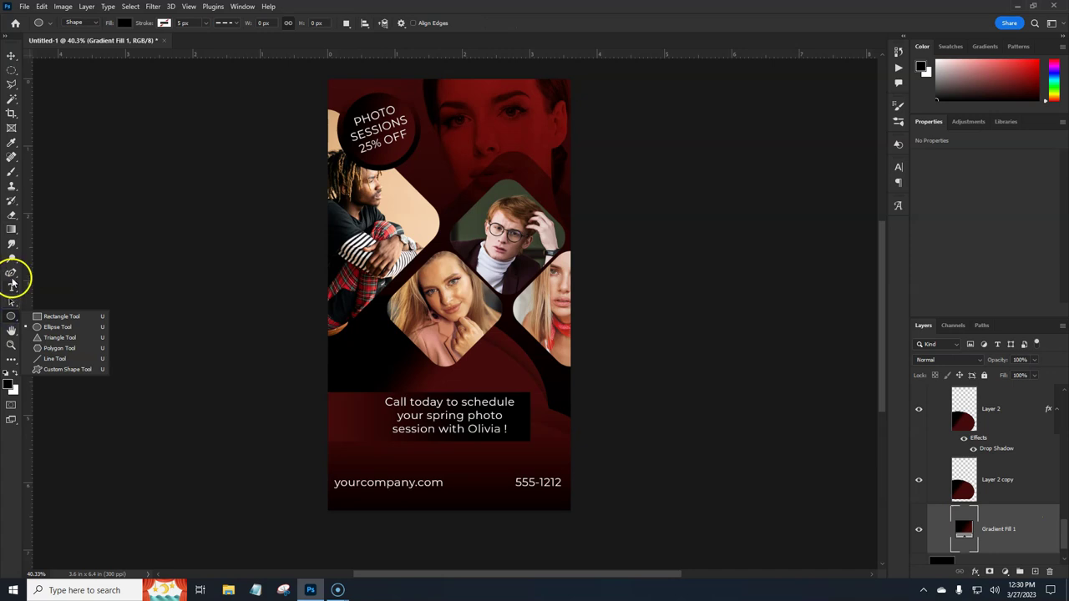
left_click(12, 273)
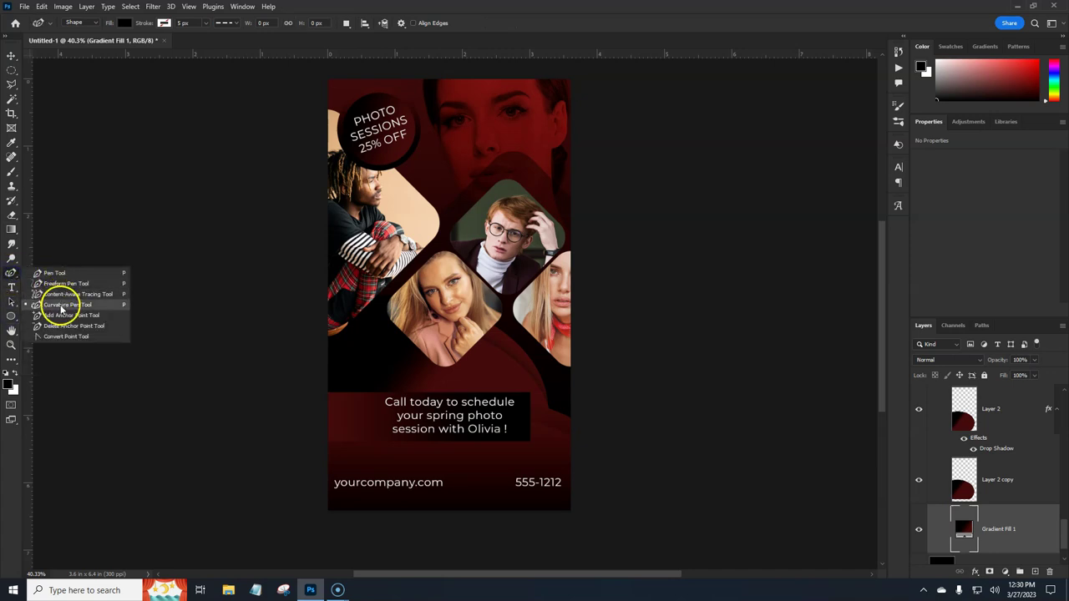
left_click(61, 308)
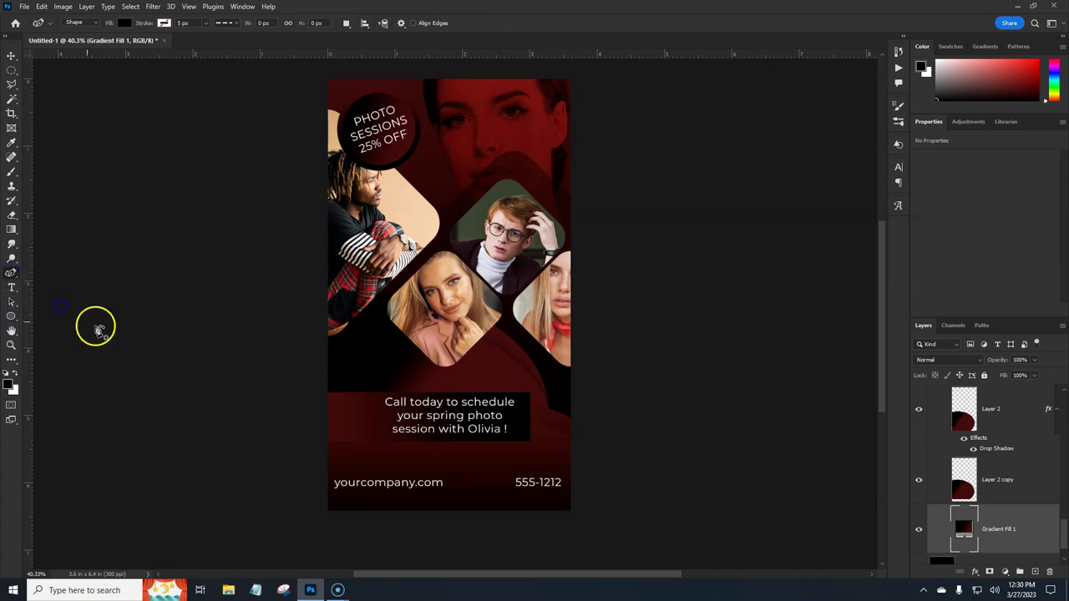
left_click(311, 392)
left_click(361, 331)
left_click(418, 309)
left_click(491, 311)
left_click(549, 364)
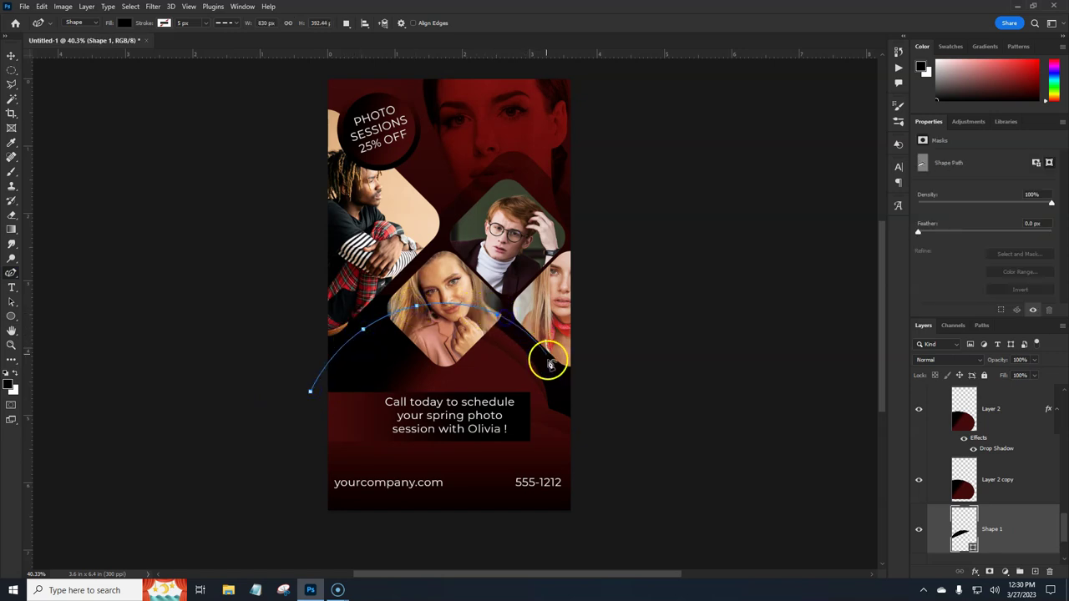
left_click(555, 378)
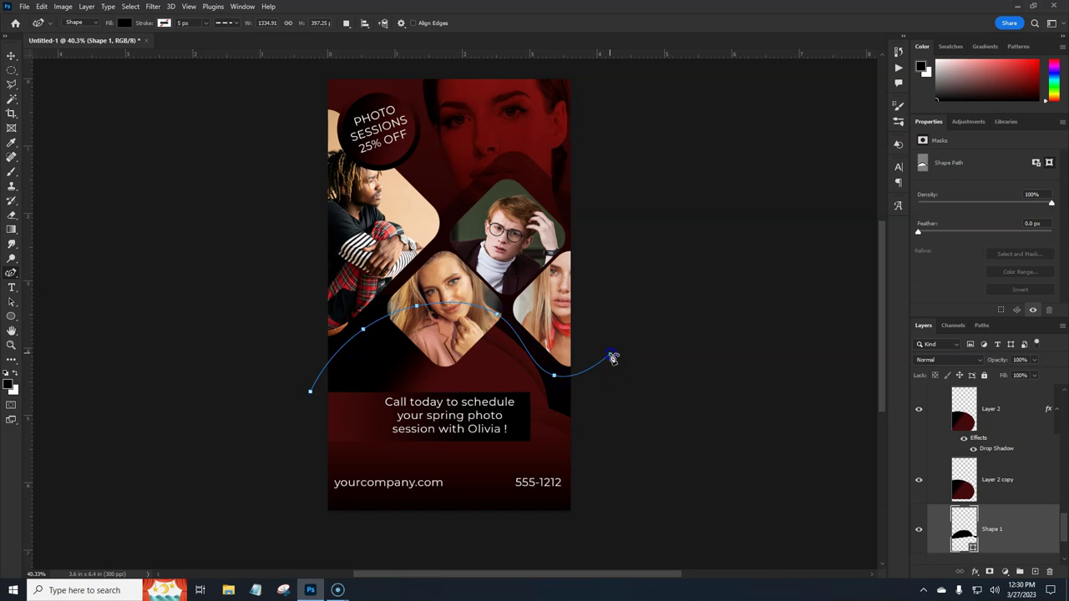
left_click(610, 355)
left_click(609, 436)
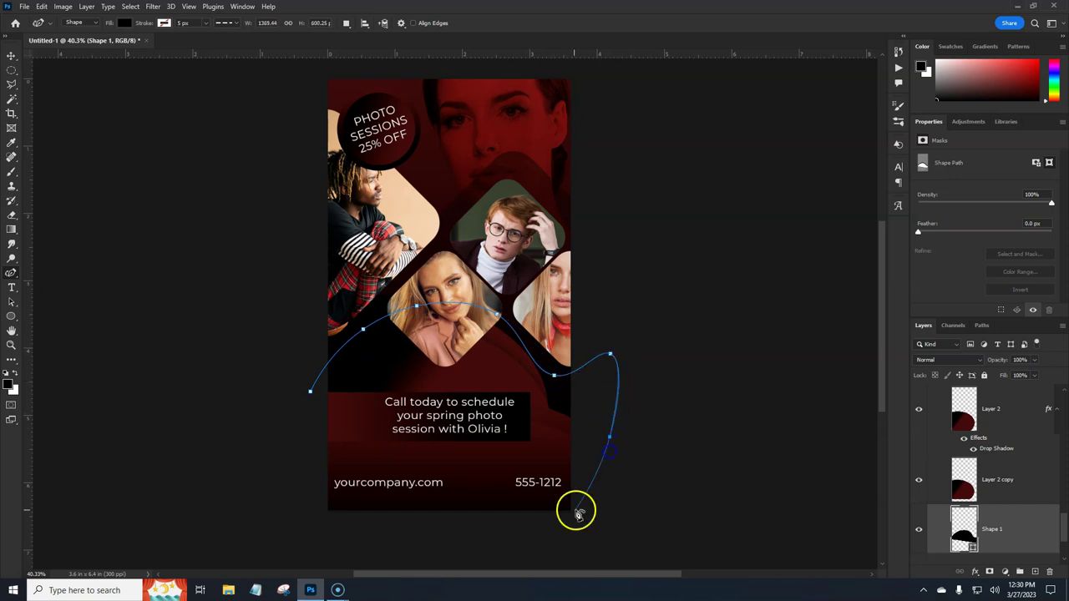
left_click(553, 536)
left_click(293, 529)
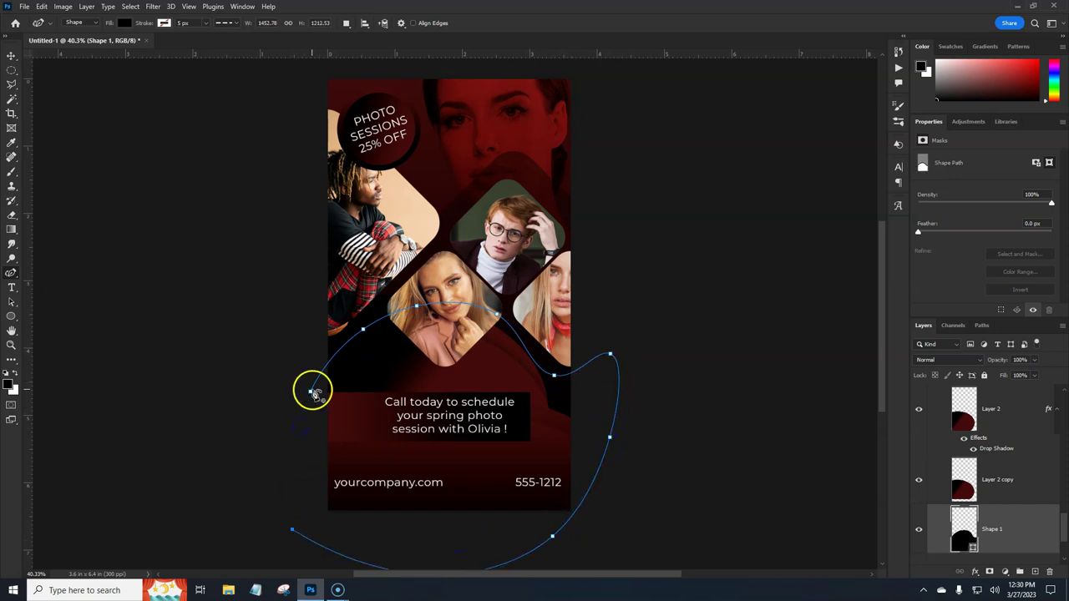
left_click(311, 393)
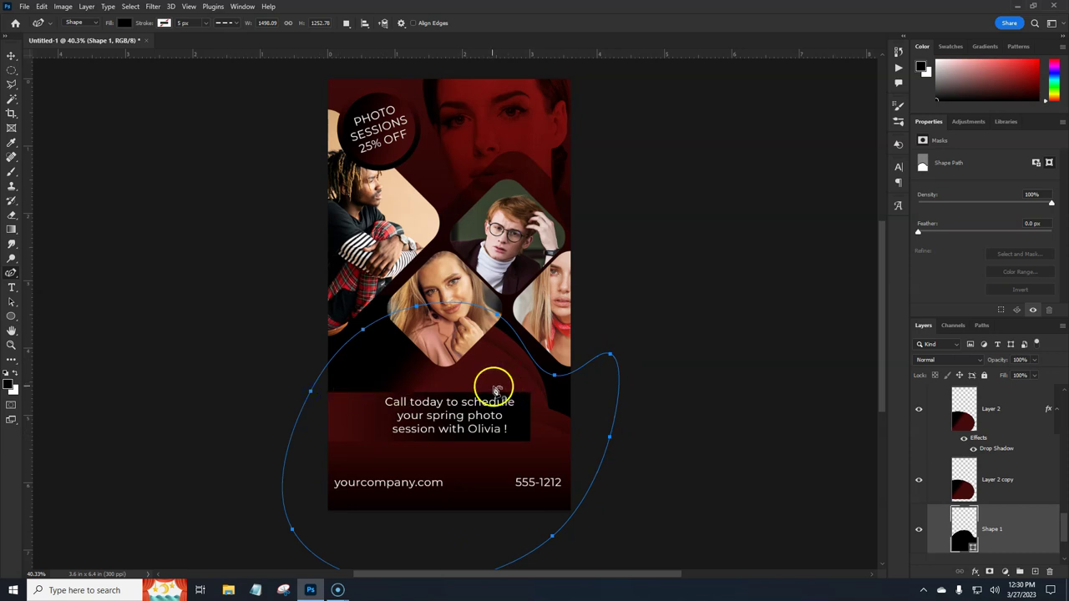
key("Return")
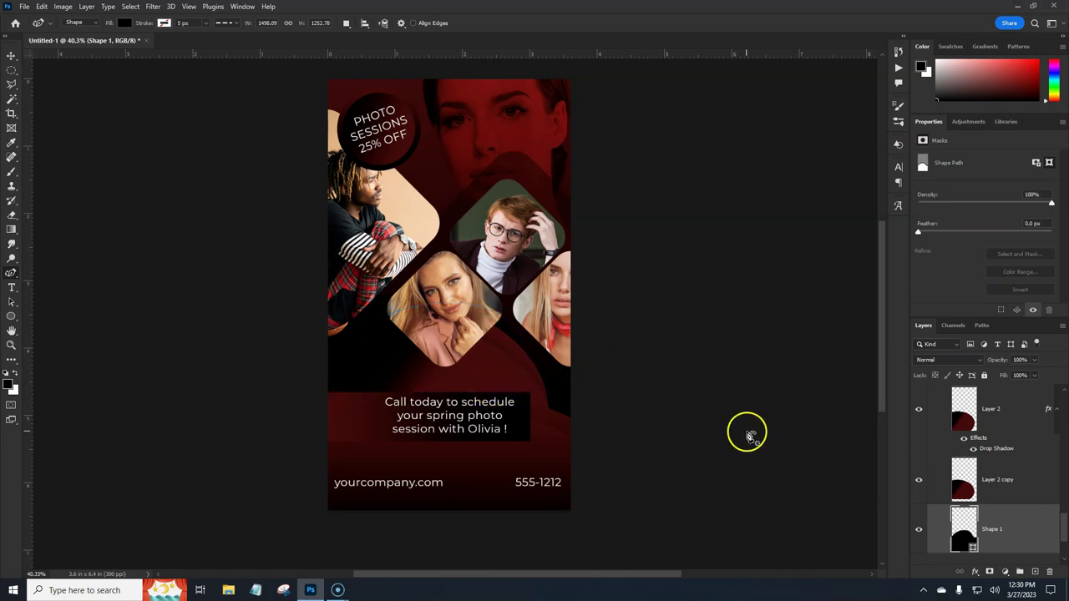
Step: Recolor the curved shape with dark red 440b0b sampled from the artwork's ellipse above the call-to-action text
left_click(960, 541)
double_click(963, 543)
left_click(485, 372)
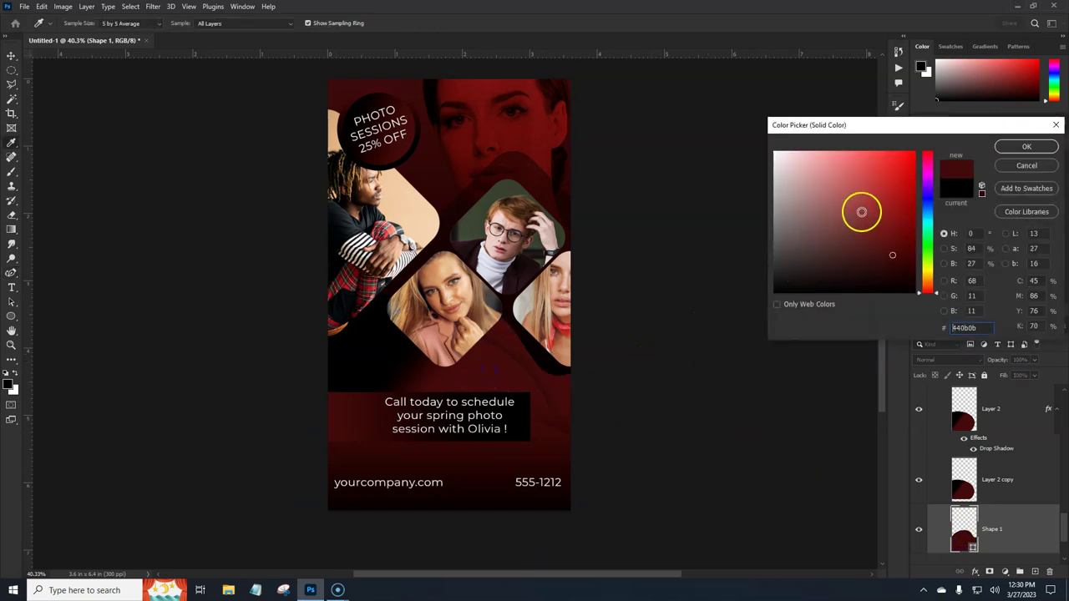
left_click(1017, 149)
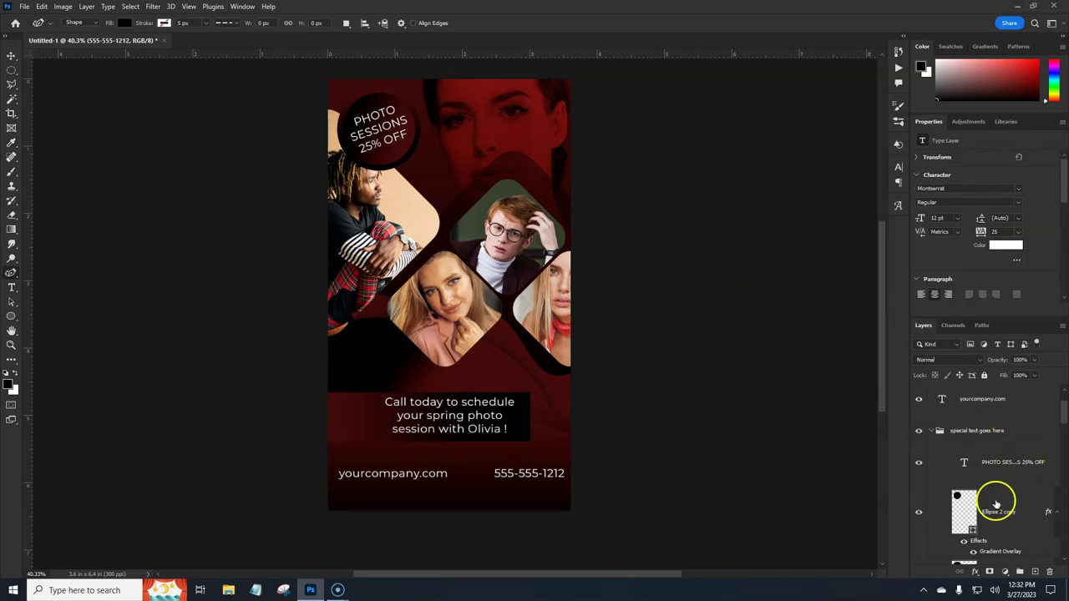
Step: Add a drop shadow to the offer badge's Ellipse 2 layer, coloring it peach f4d0ad sampled from the artwork
scroll(1055, 426, "down", 3)
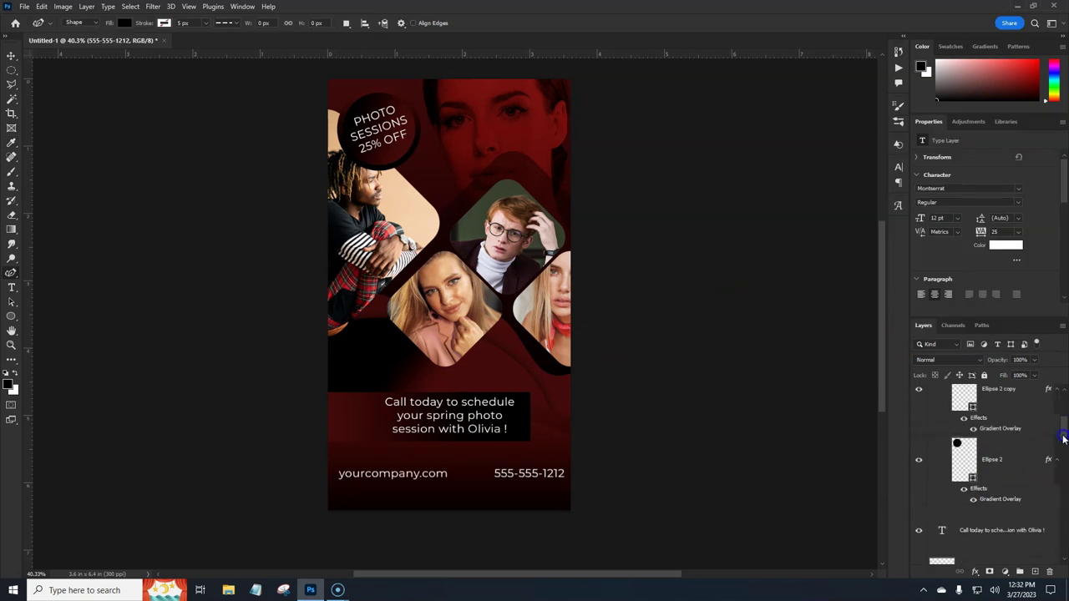
left_click(1021, 468)
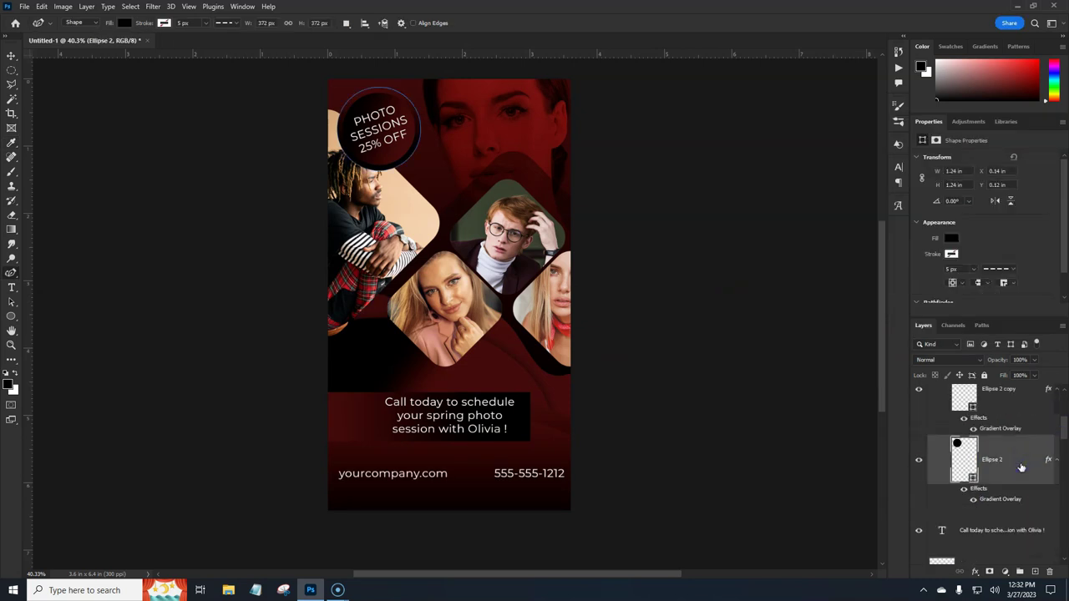
double_click(1020, 468)
left_click(690, 390)
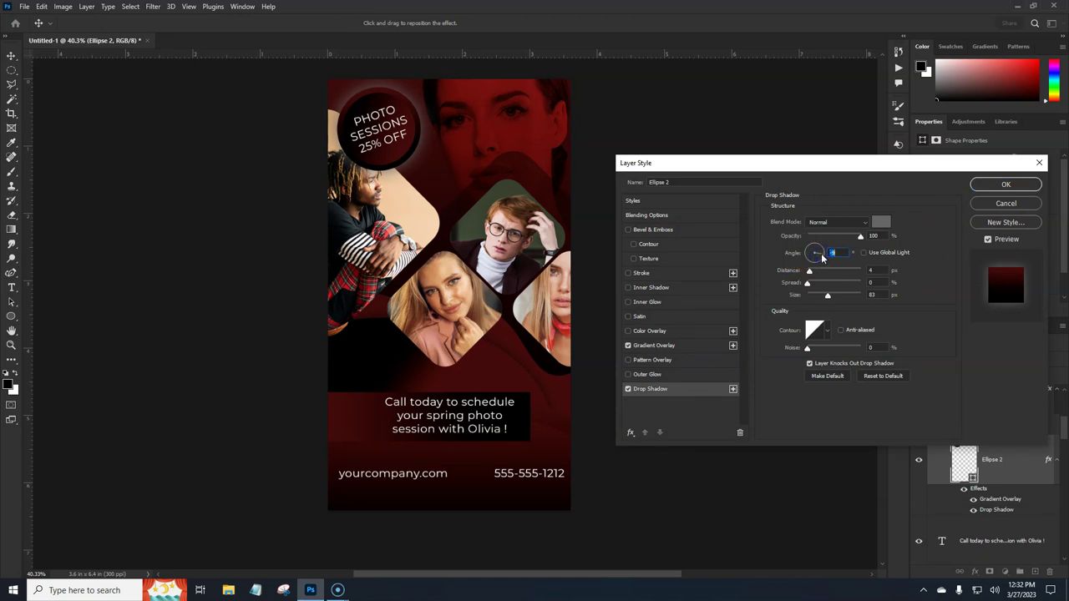
left_click(879, 225)
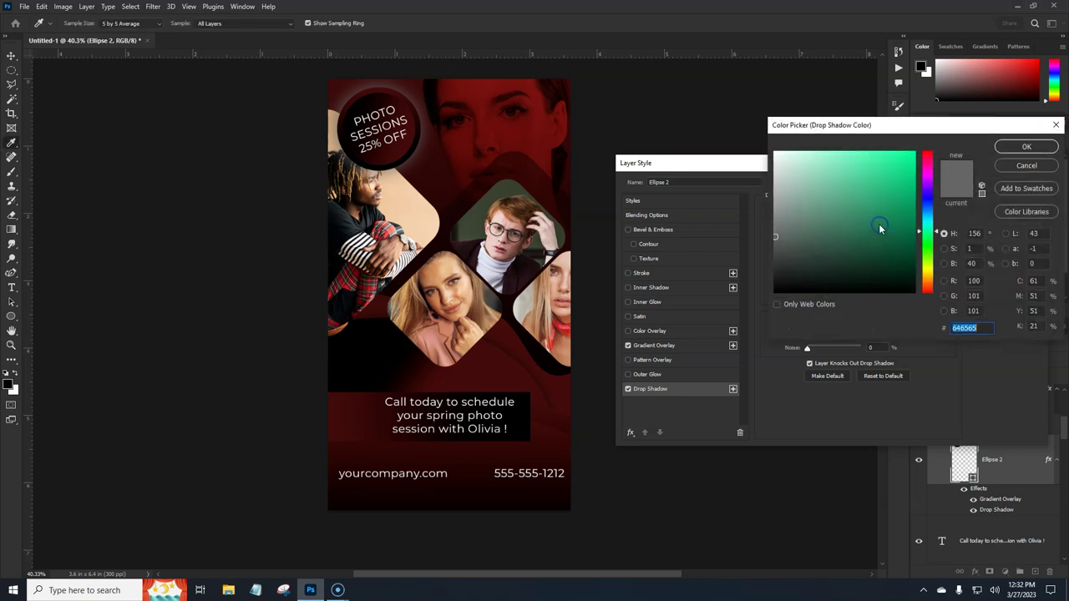
left_click(465, 239)
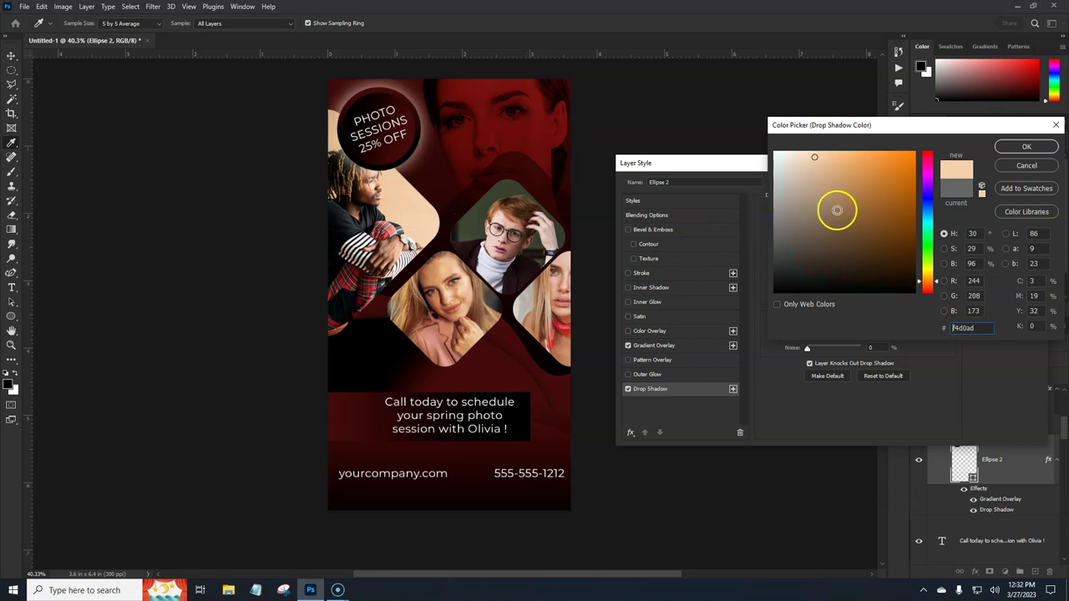
left_click(1038, 153)
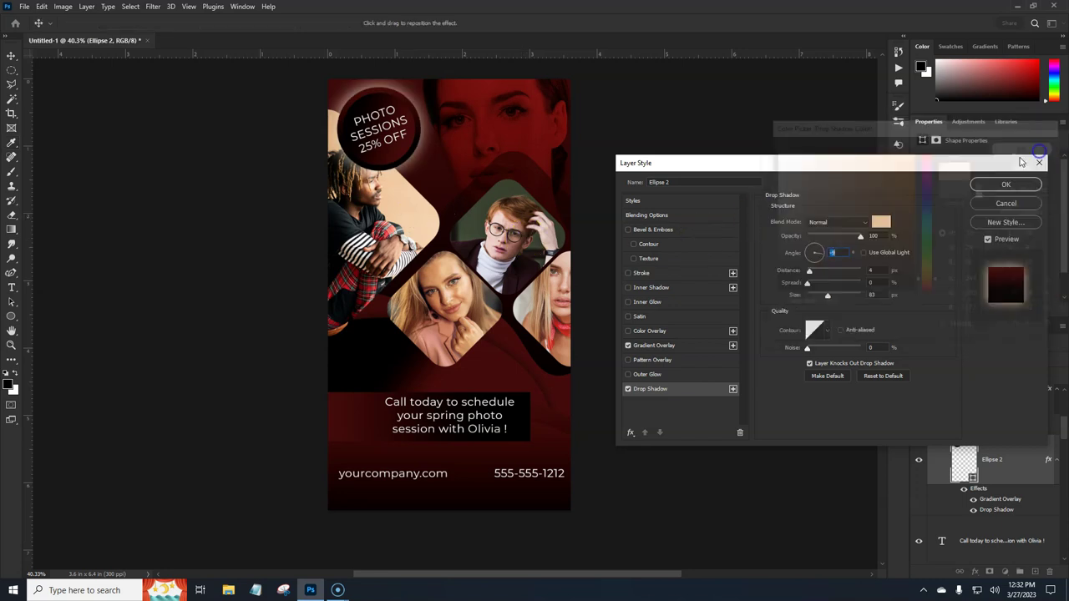
left_click(998, 181)
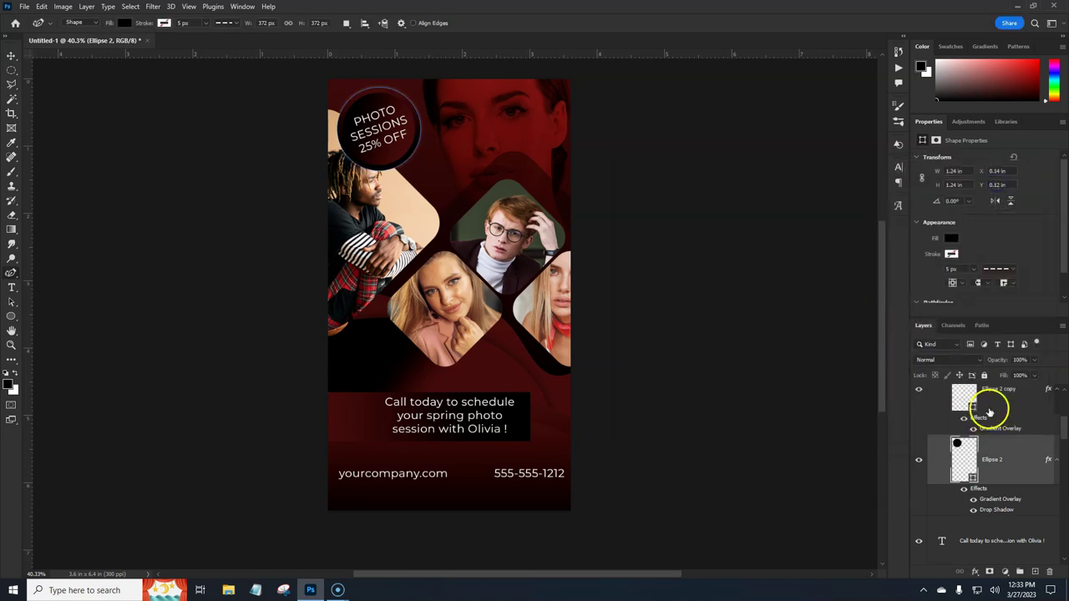
Step: Add a Hue/Saturation adjustment layer above the large left portrait of the seated man and clip it to that portrait
scroll(990, 417, "down", 3)
key("v")
left_click(426, 226)
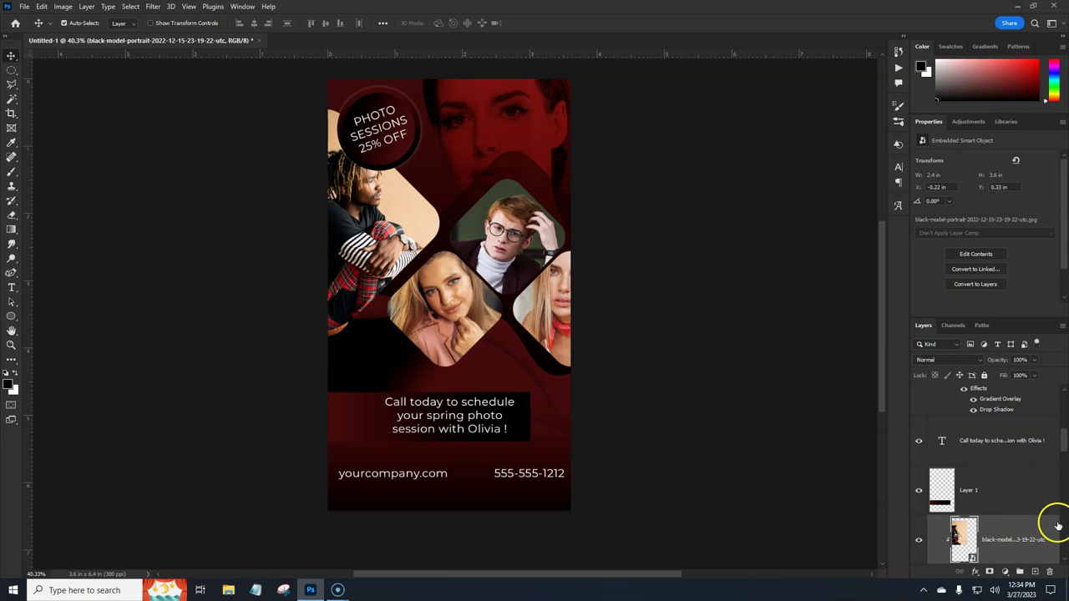
scroll(1024, 506, "down", 3)
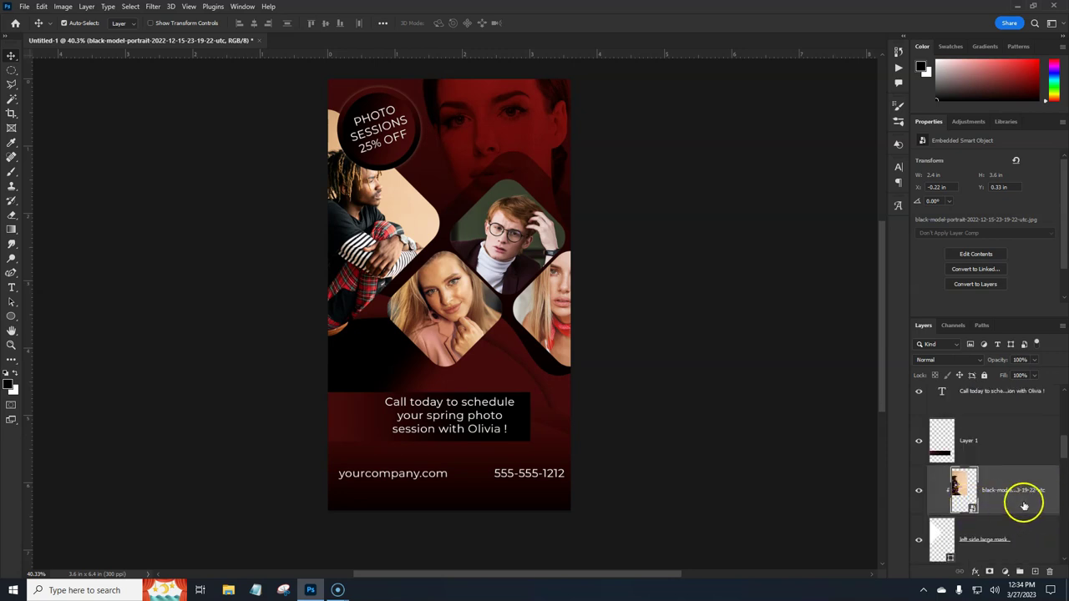
left_click(1006, 572)
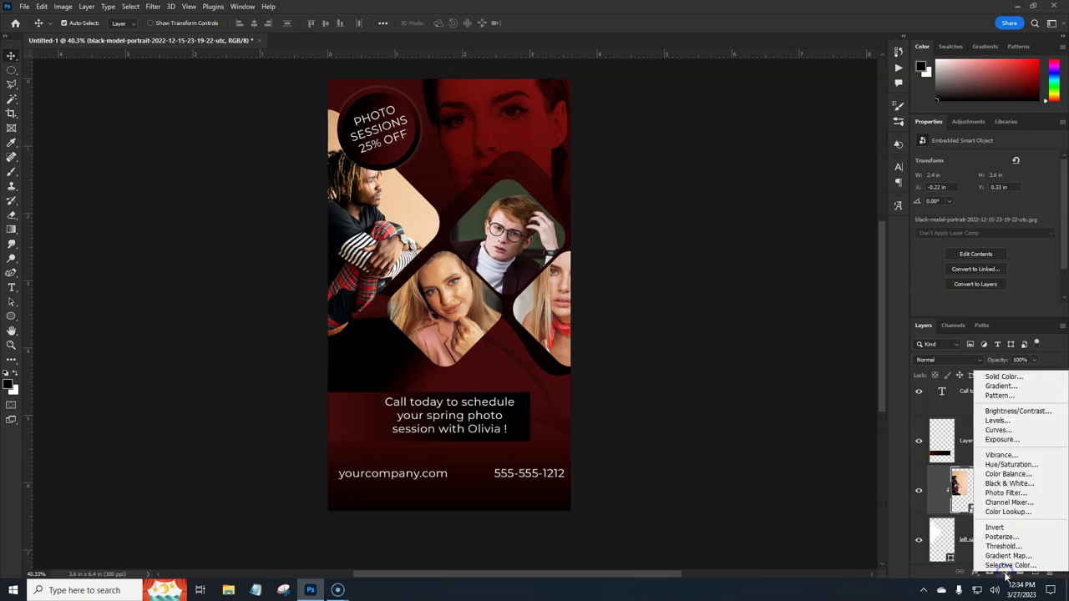
left_click(1007, 465)
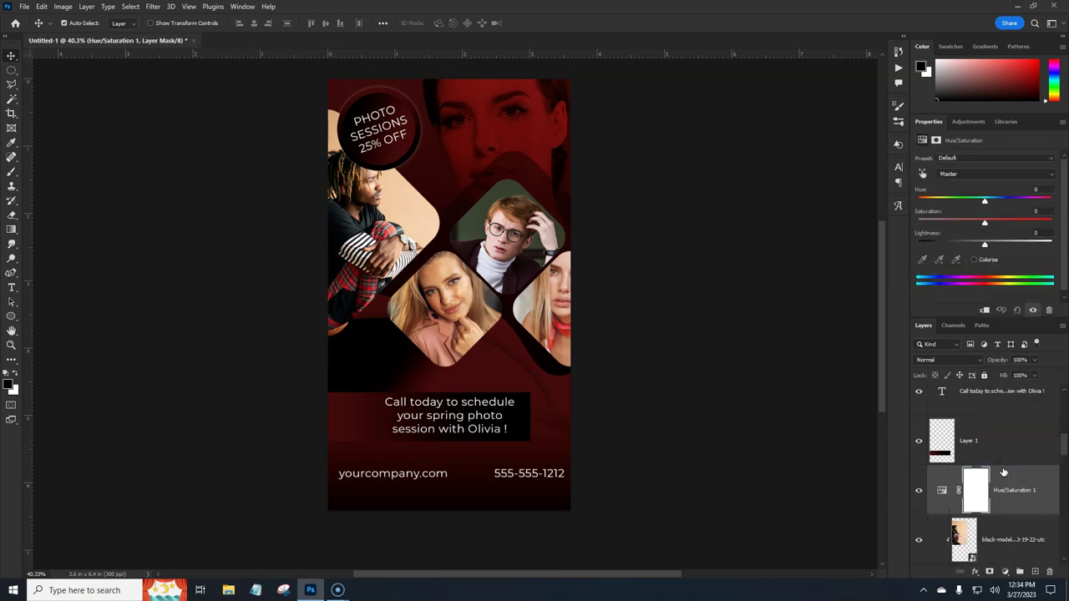
left_click(985, 312)
Step: Colorize the left portrait through the Hue/Saturation adjustment with hue 0, saturation 43 and lightness -50
left_click(973, 259)
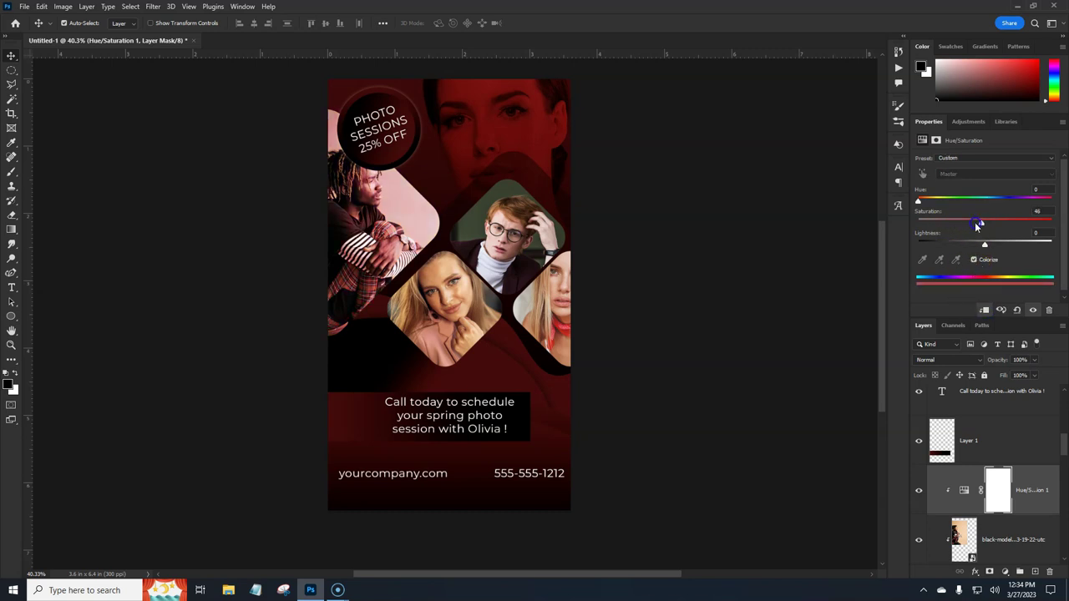
mouse_move(919, 203)
left_mouse_down()
mouse_move(931, 205)
mouse_move(921, 205)
left_mouse_up()
left_click_drag(984, 241, 950, 249)
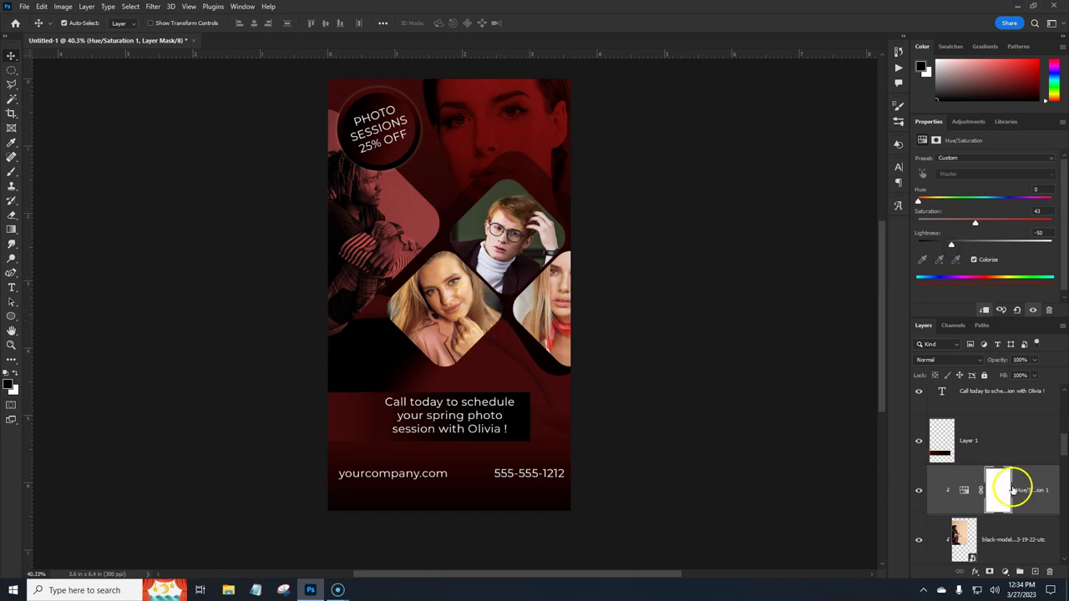
scroll(1062, 442, "up", 5)
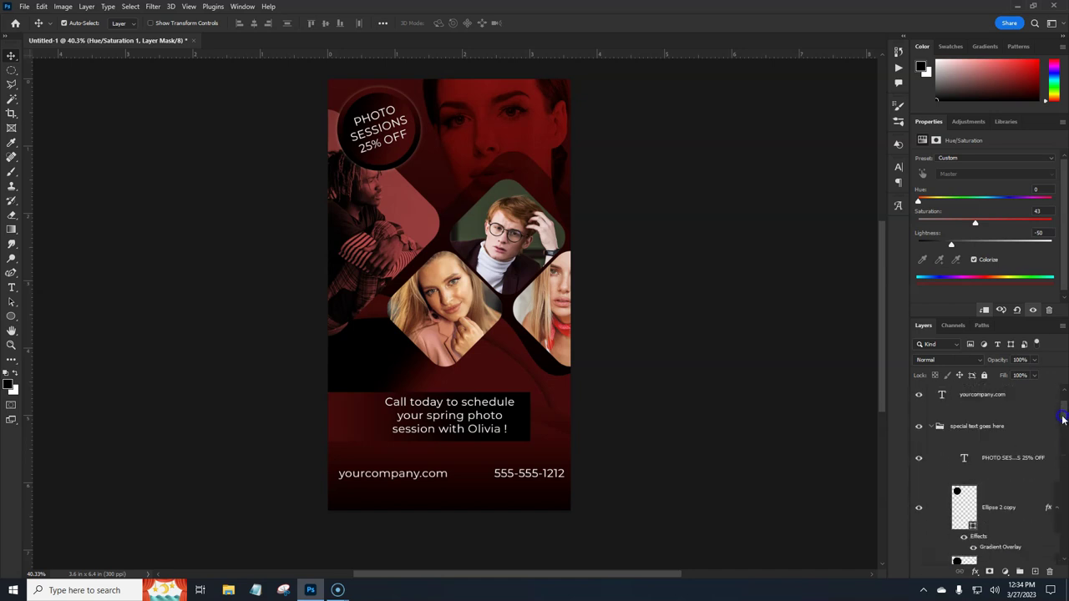